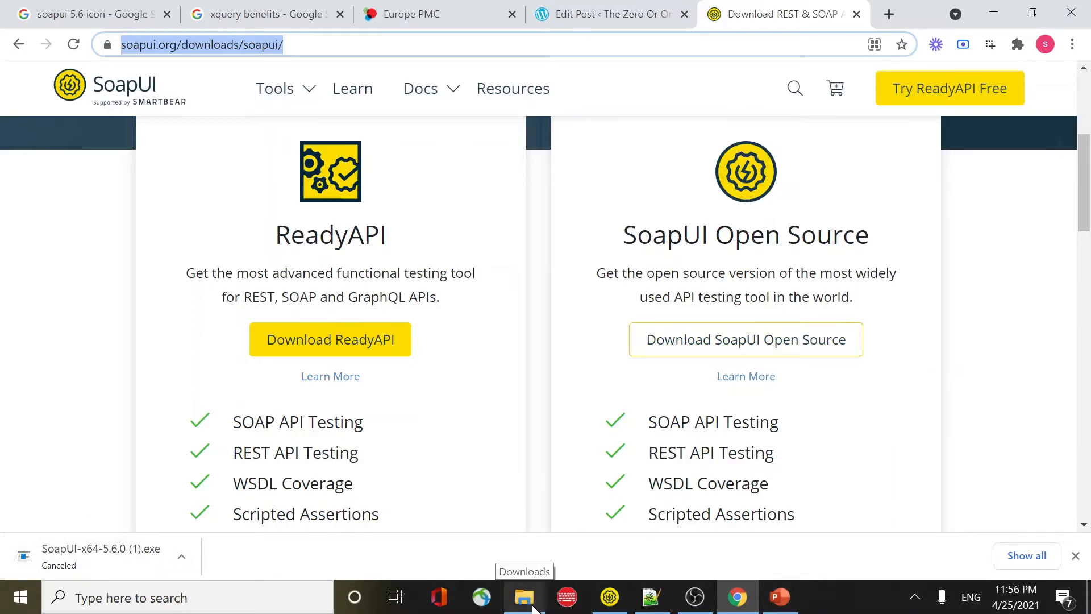
- Switch to SoapUI and start a new SOAP project
left_click_drag(533, 608, 781, 606)
left_click(745, 602)
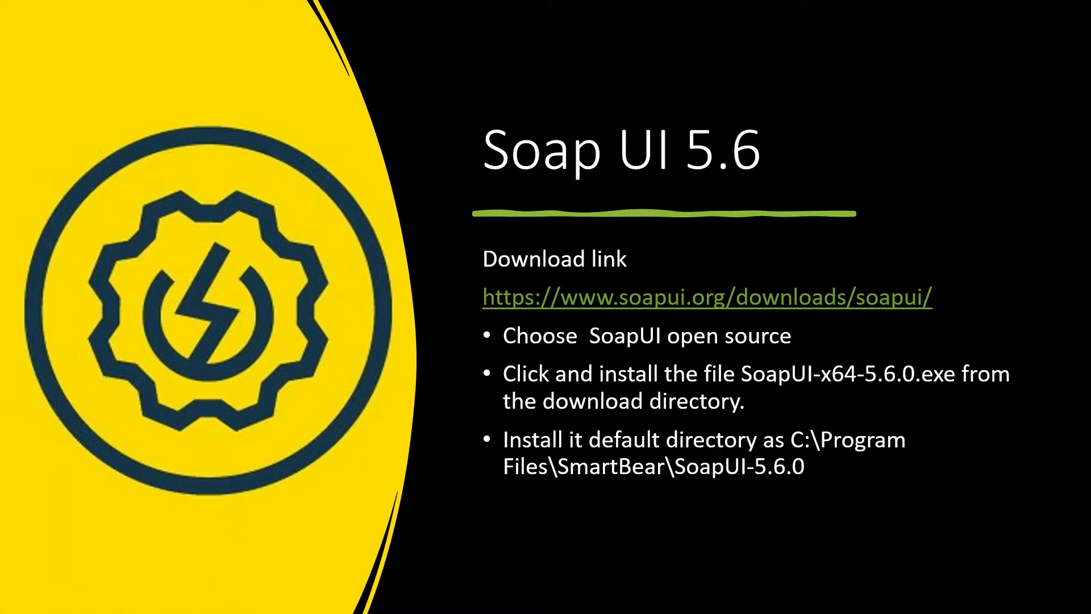
key("alt+Tab")
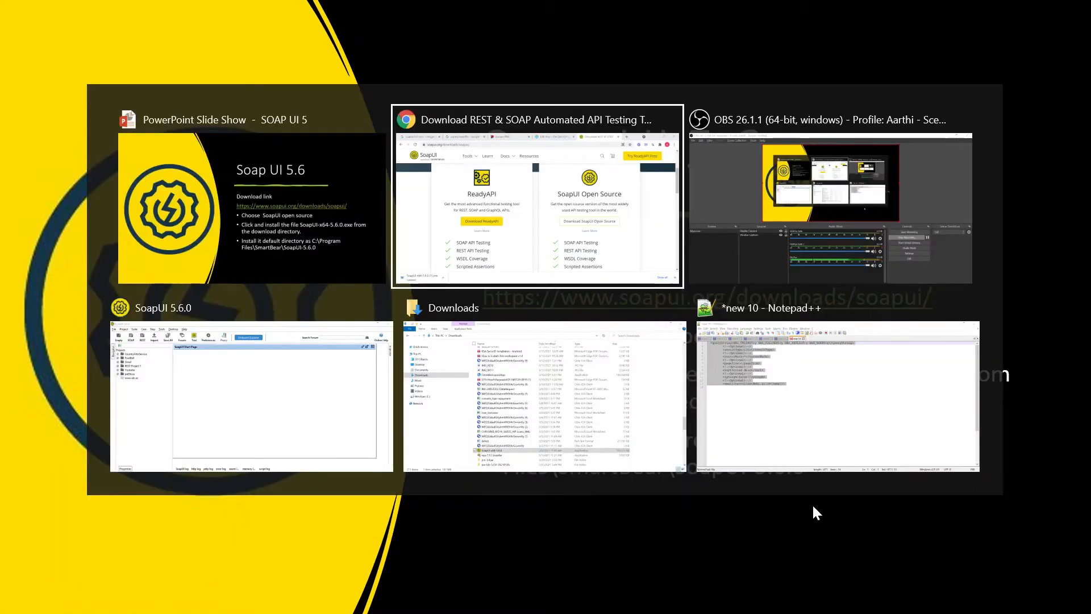
key("Down")
key("Left")
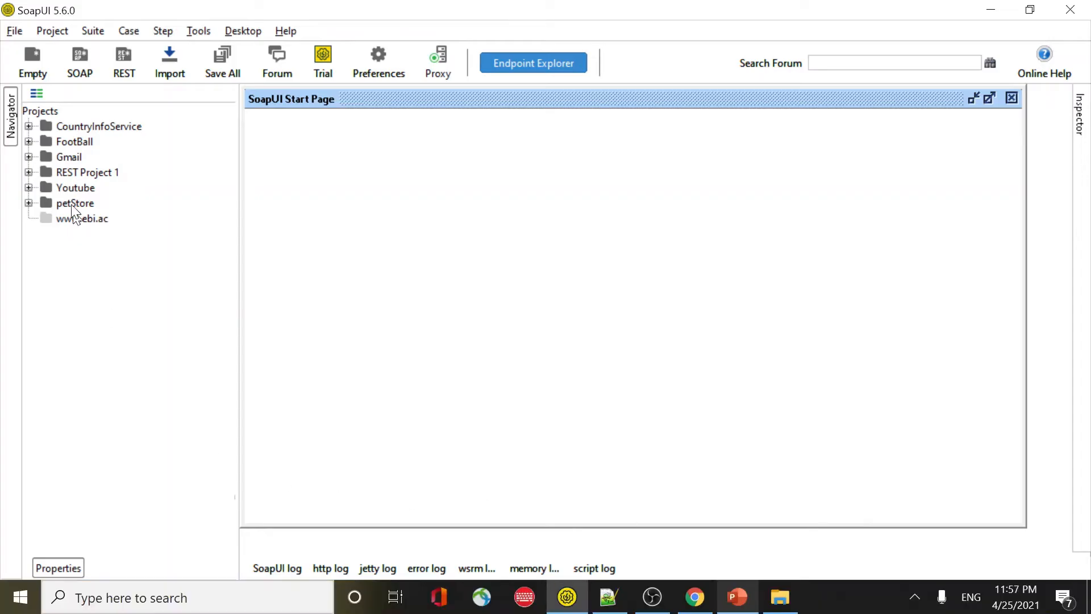
left_click(72, 61)
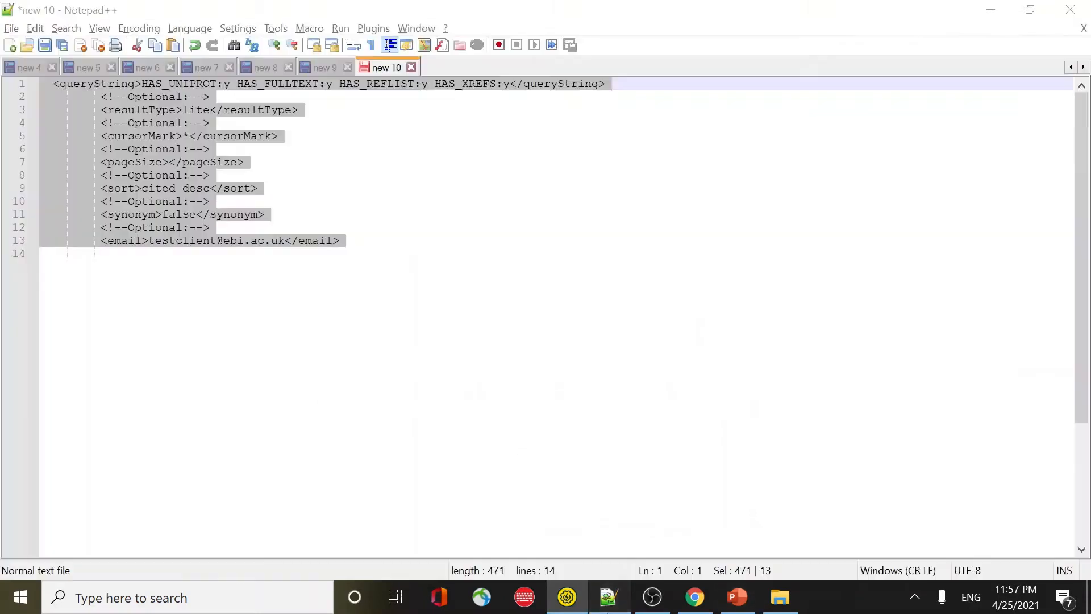
left_click(608, 597)
key("alt+Tab")
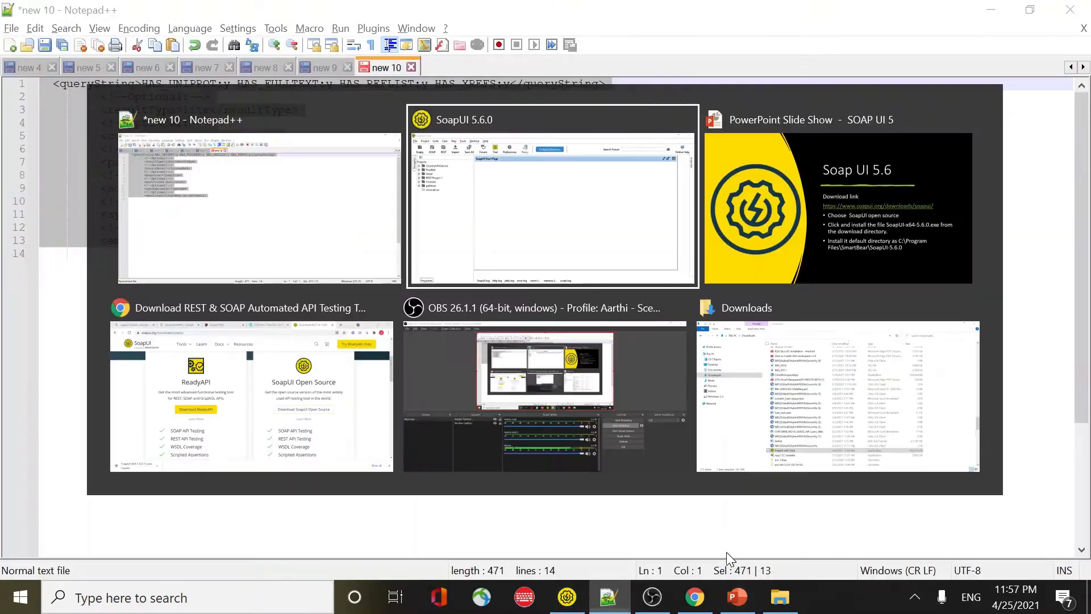
key("alt+Tab")
key("alt+Tab")
key("alt+Tab")
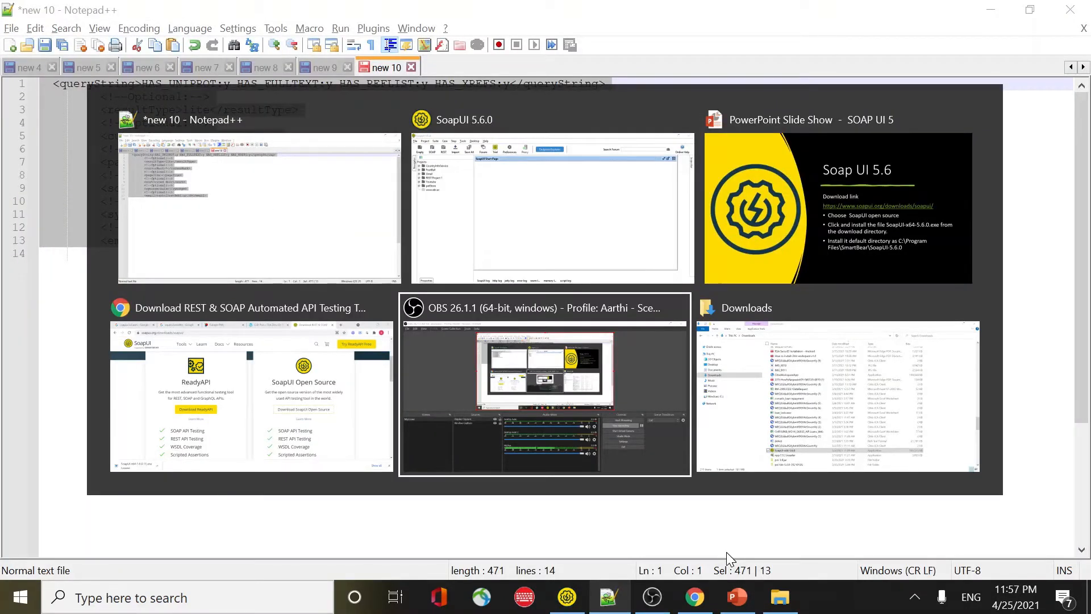
key("alt+shift+Tab")
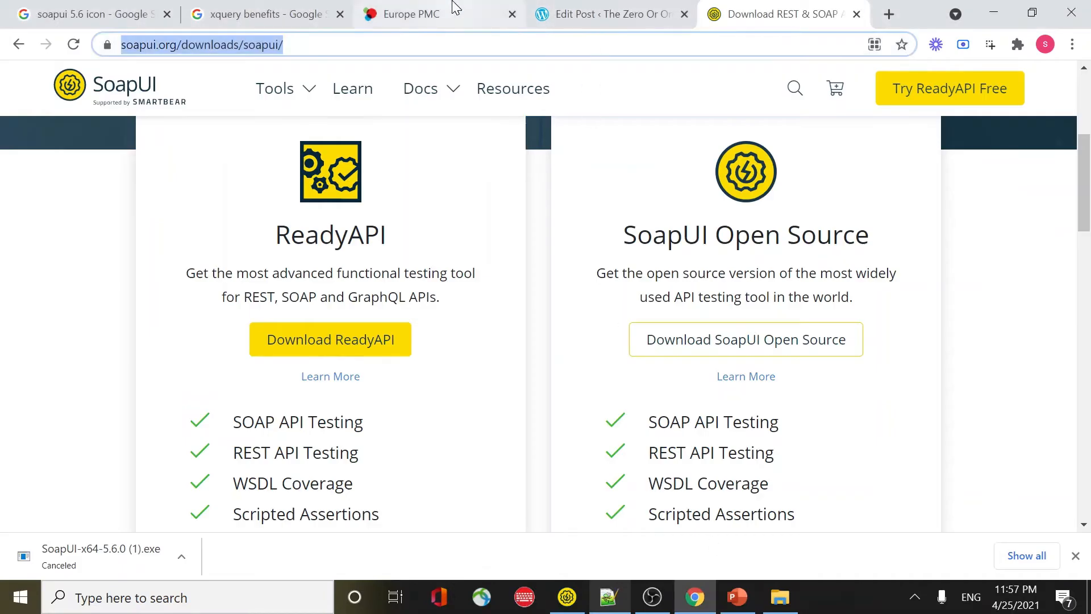
left_click(454, 8)
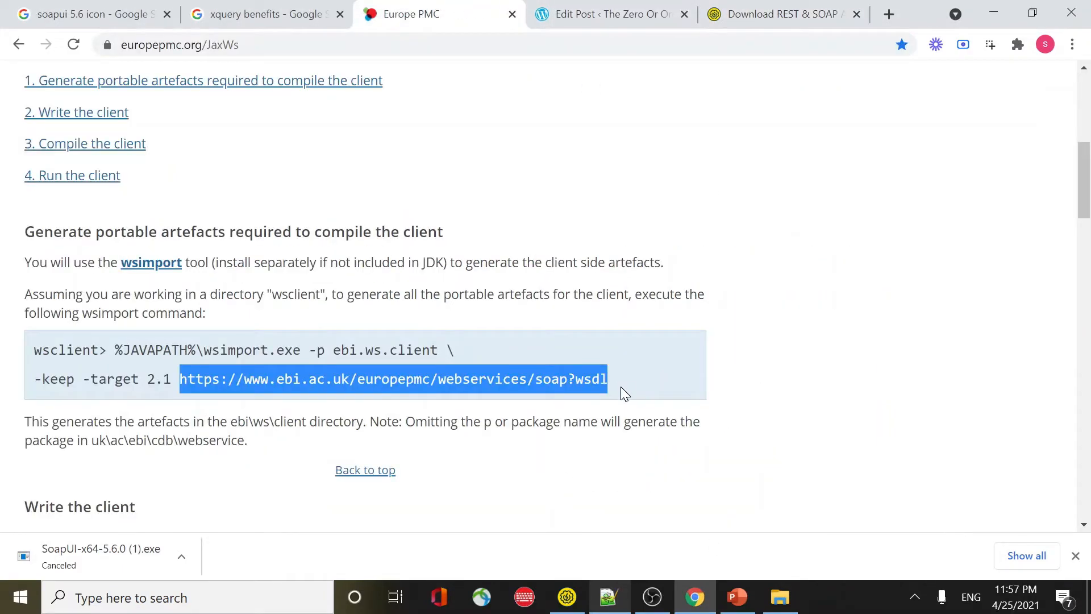
key("alt+Tab")
key("alt+Tab")
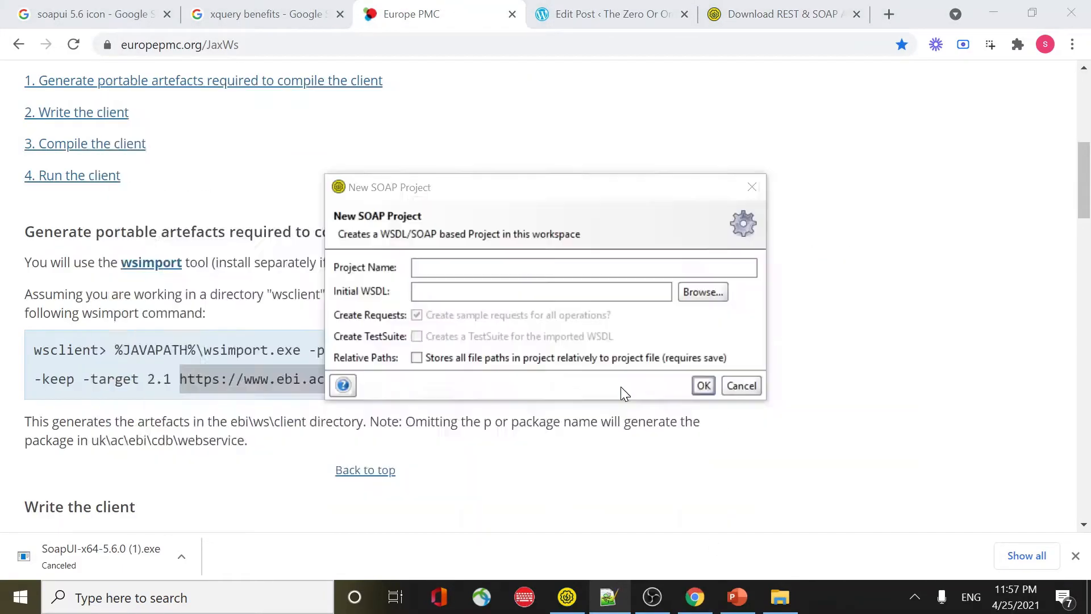
left_click(418, 291)
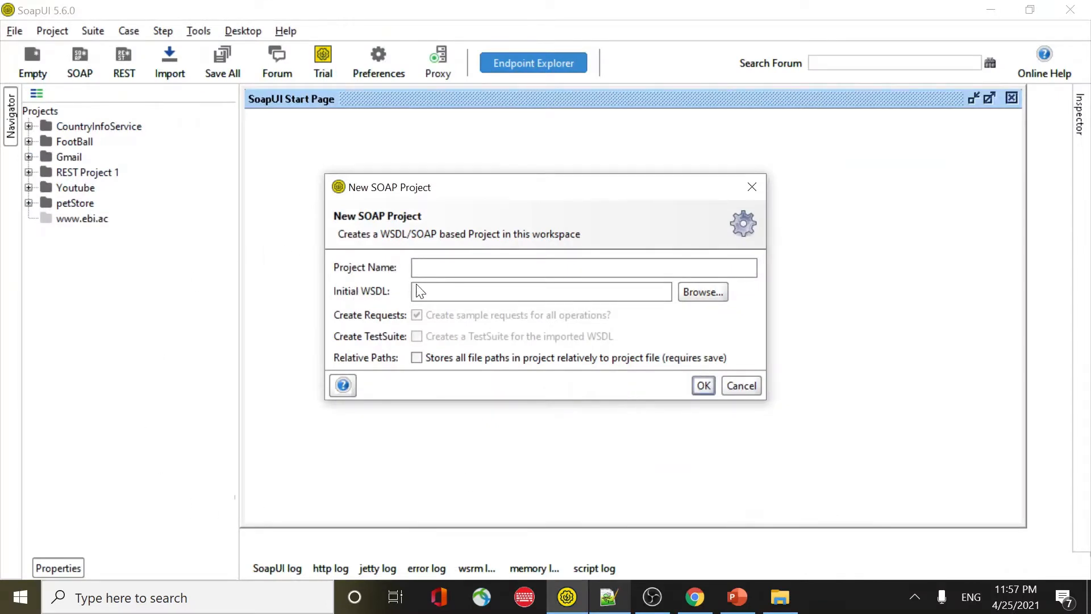
type("https://www.ebi.ac.uk/europepmc/webservices/soap?wsdl")
- Name the new SOAP project EuropePublication and create it with sample requests for all operations
left_click_drag(505, 266, 363, 273)
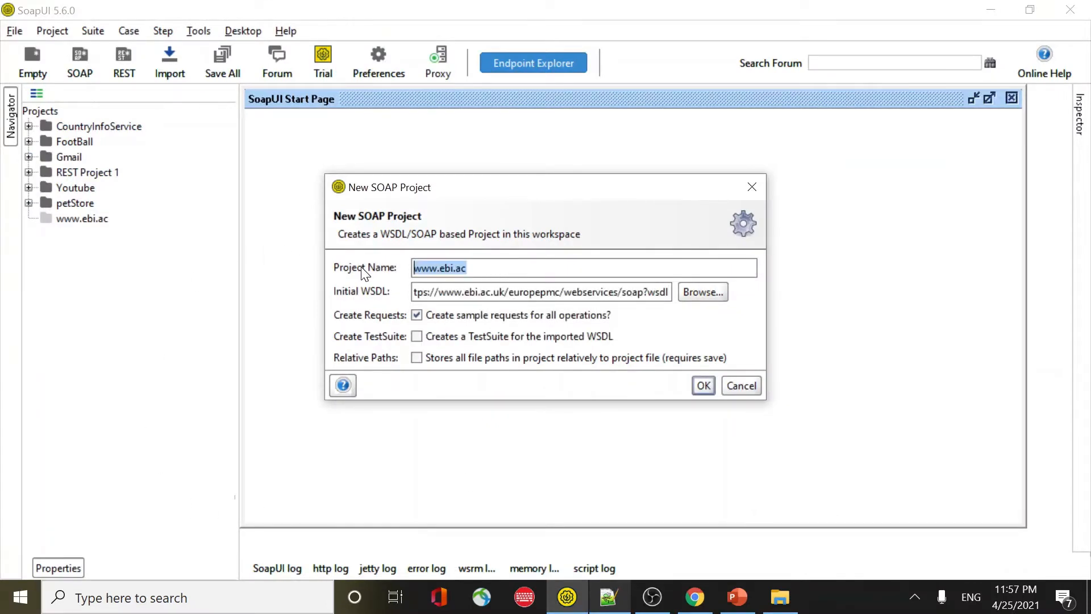
key("BackSpace")
type("Eur")
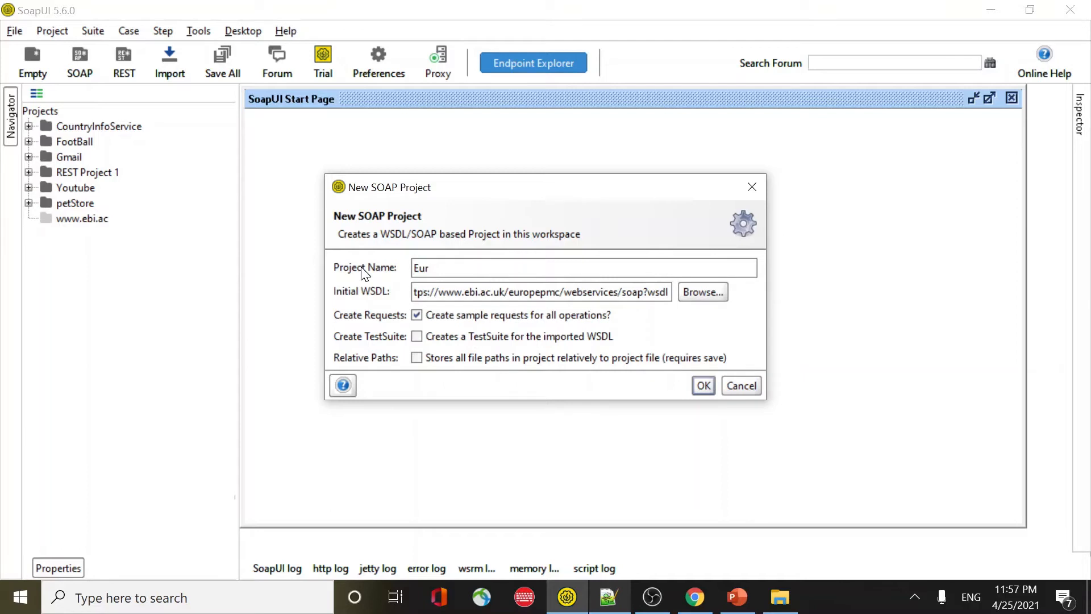
type("opePulca")
key("BackSpace")
key("BackSpace")
key("BackSpace")
type("blication")
left_click(701, 392)
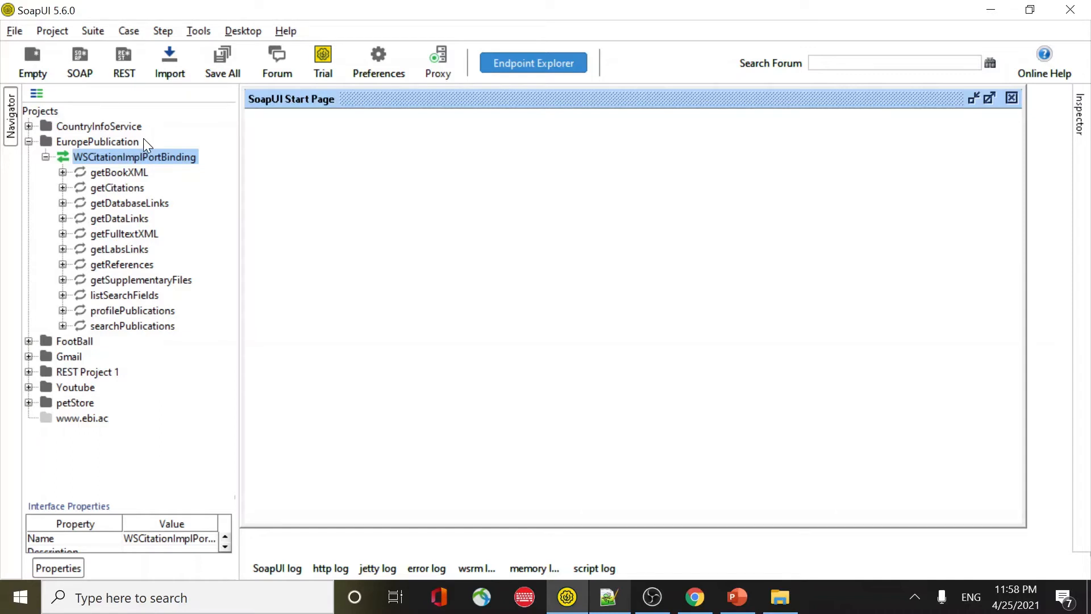
- Add a new test suite named TestSuite 1 to the EuropePublication project
left_click(132, 327)
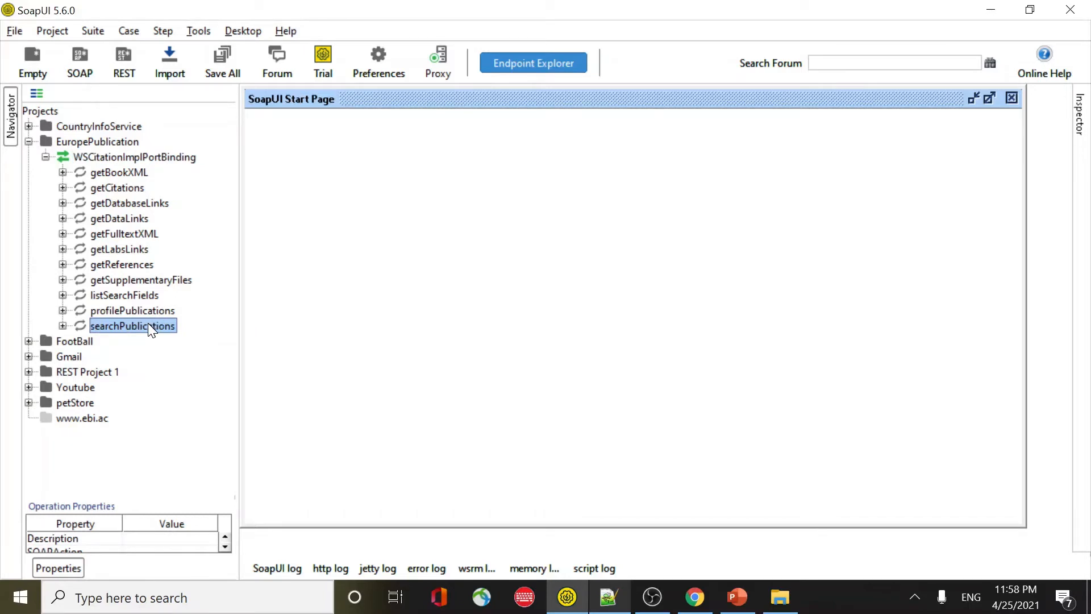
left_click(127, 141)
right_click(127, 143)
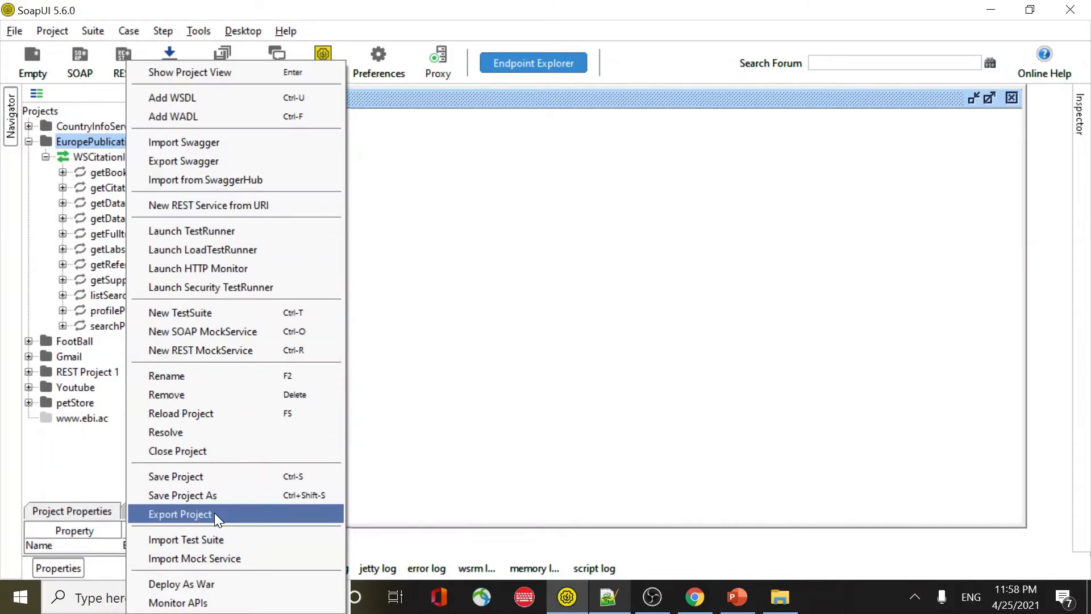
left_click(172, 312)
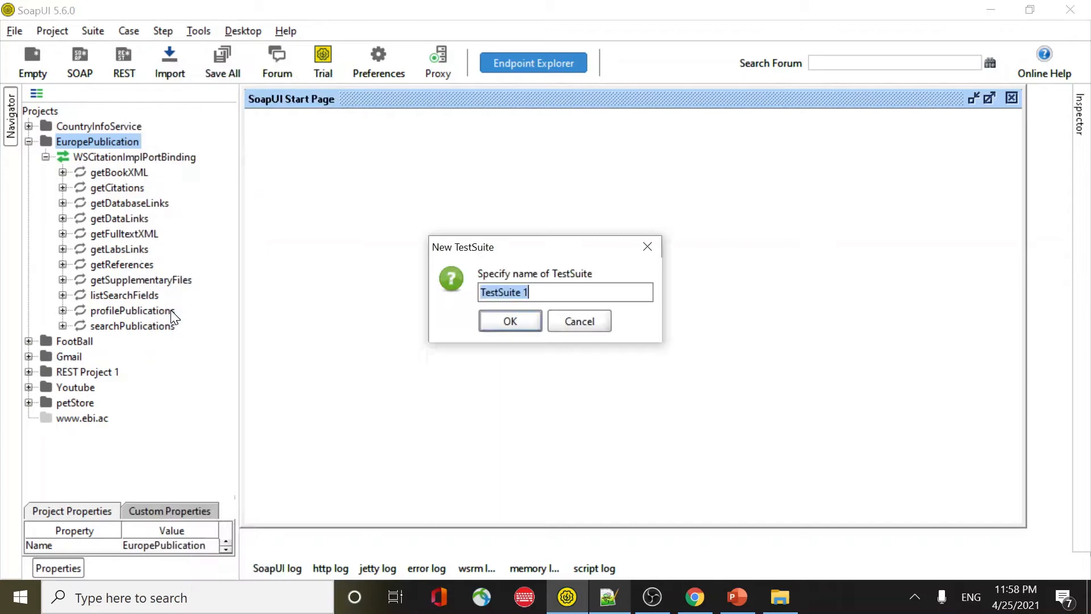
left_click(510, 321)
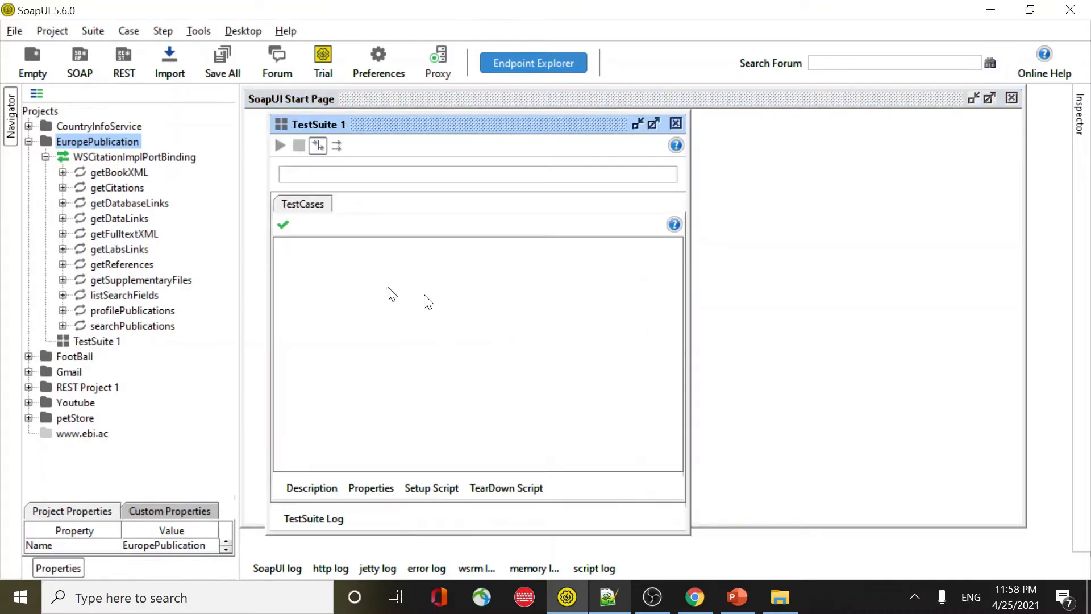
- Add a test case named TestCase 1 to TestSuite 1 and close the editor windows that open
left_click(80, 342)
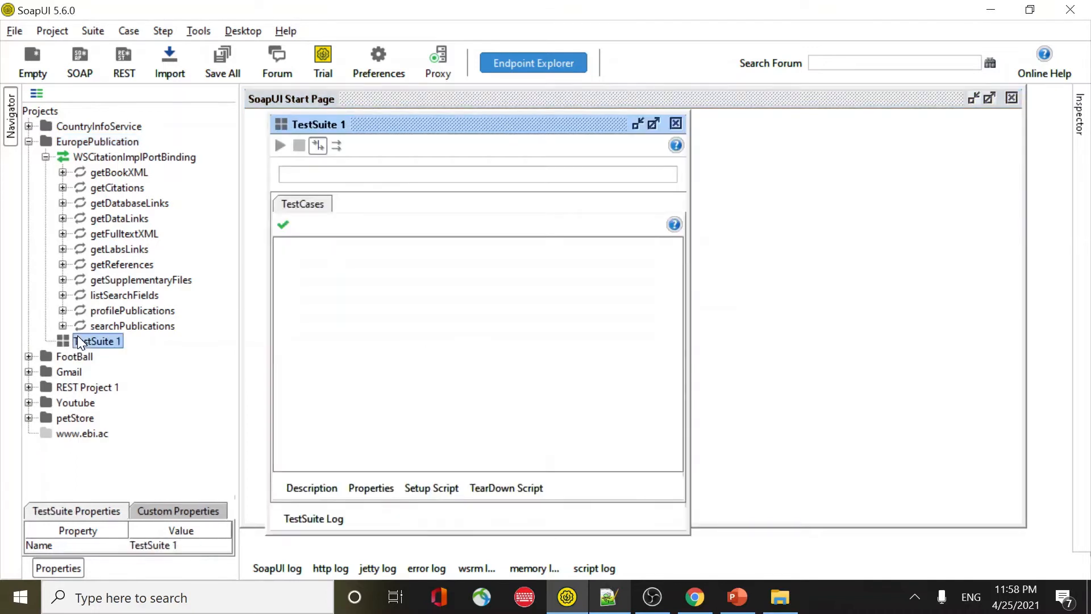
right_click(77, 335)
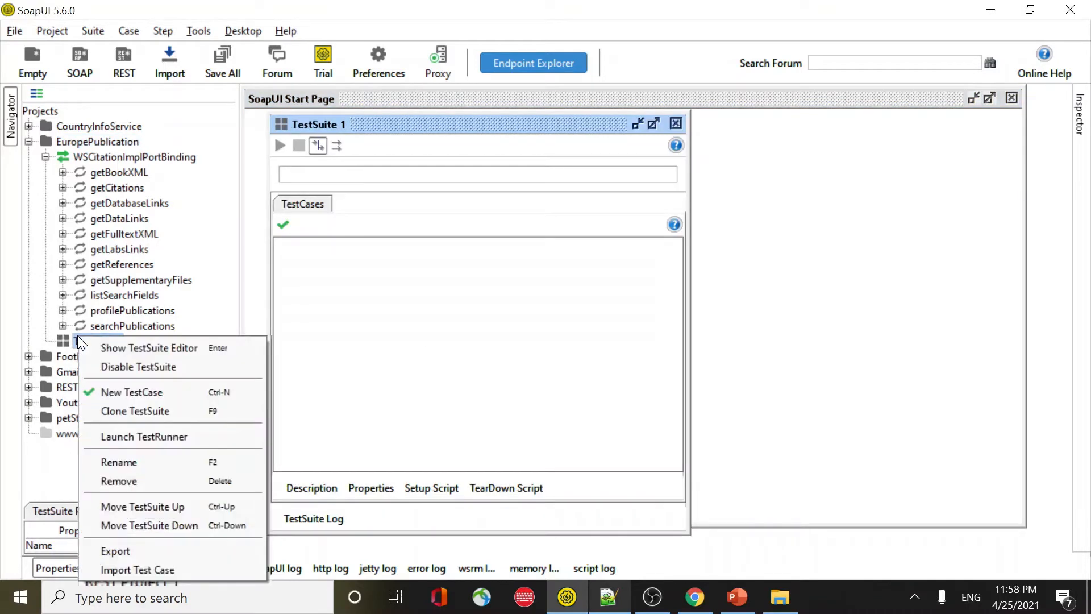
left_click(139, 392)
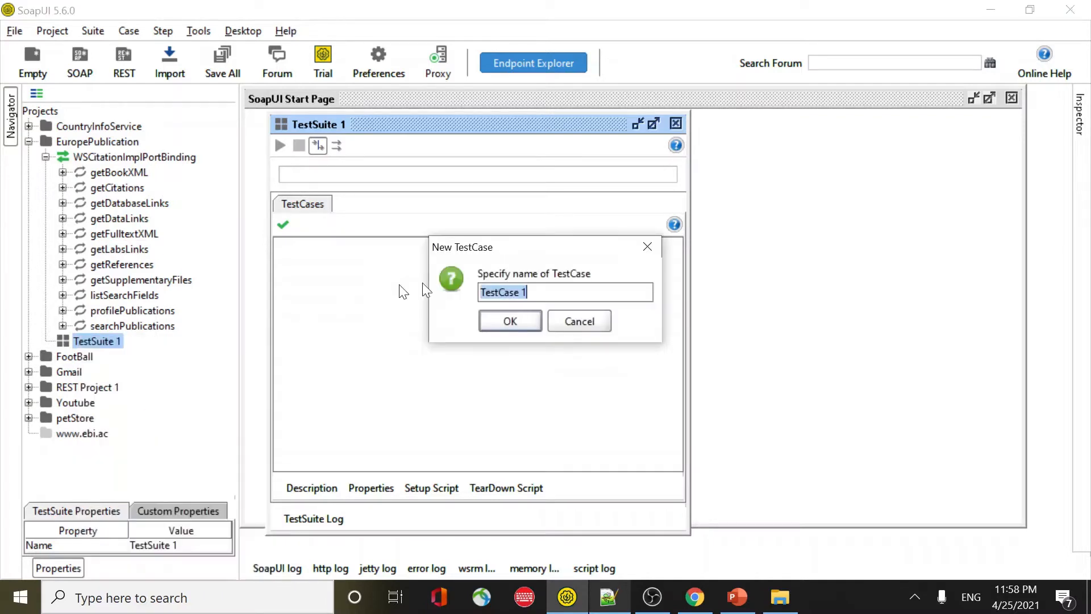
left_click(511, 322)
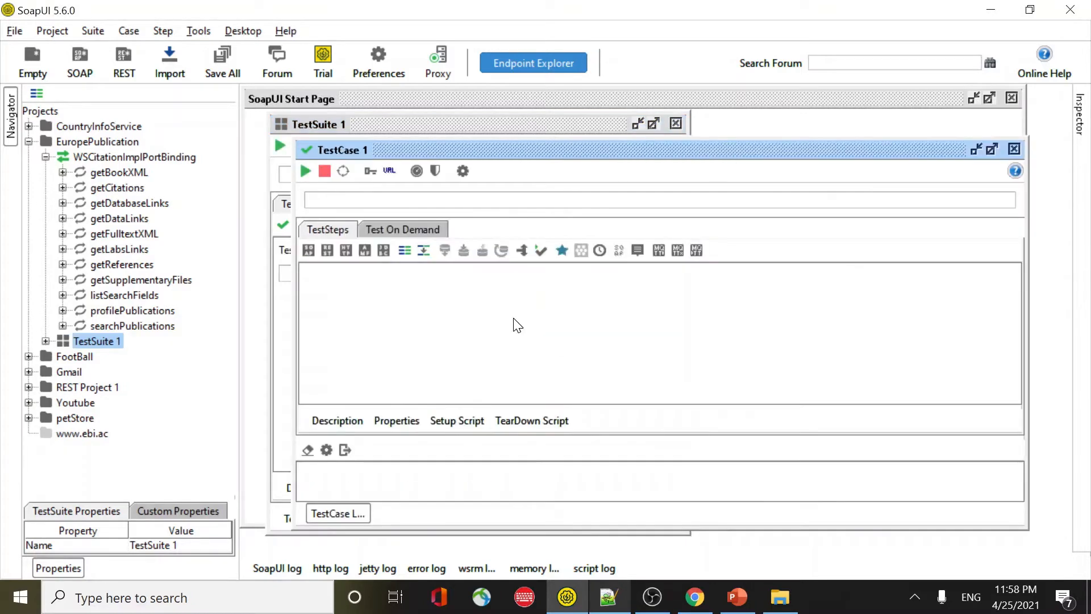
left_click(1013, 149)
left_click(1011, 98)
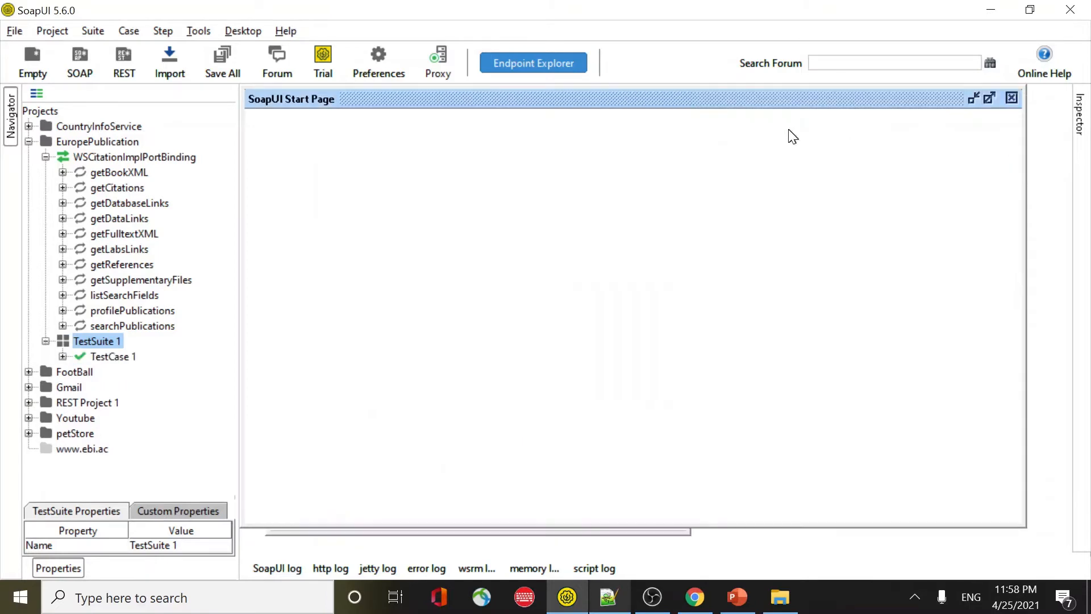
- Add a SOAP Request step named getSearchPublications to TestCase 1
left_click(97, 361)
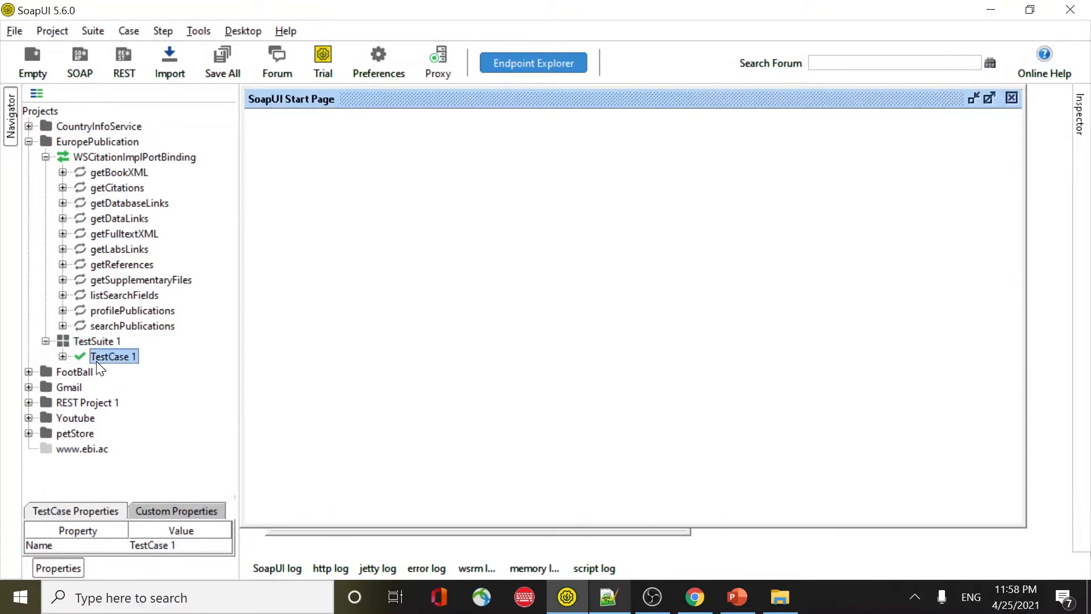
right_click(96, 360)
mouse_move(128, 369)
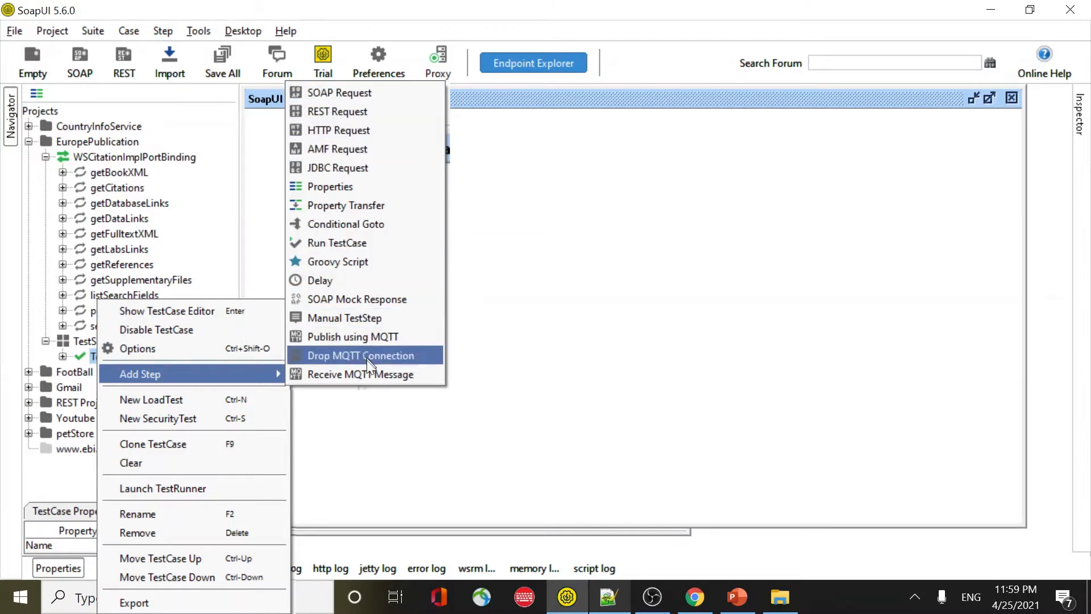
left_click(345, 98)
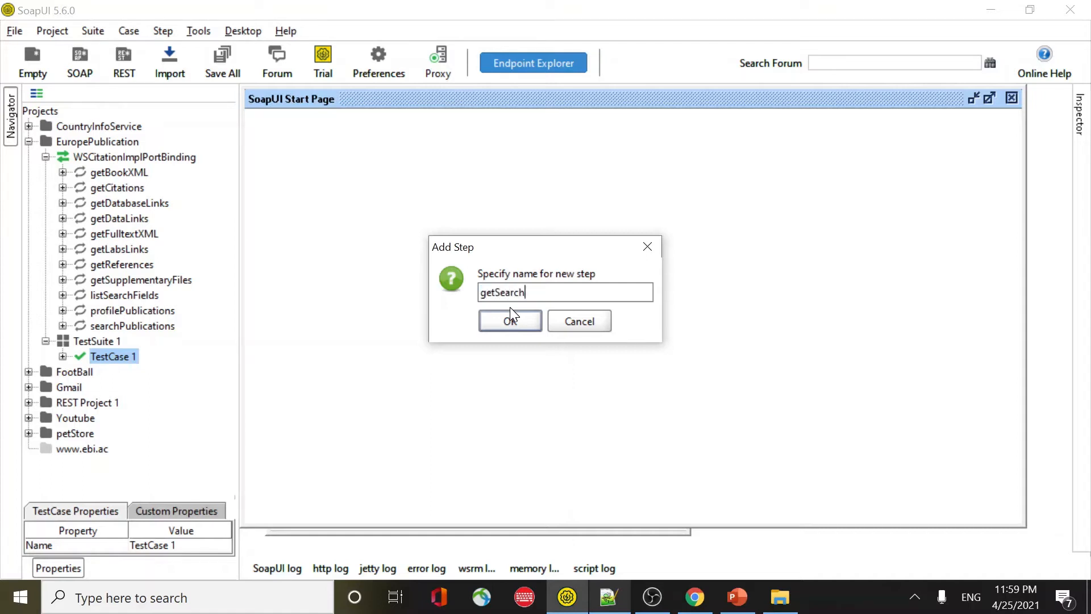
type("ublications")
left_click(503, 320)
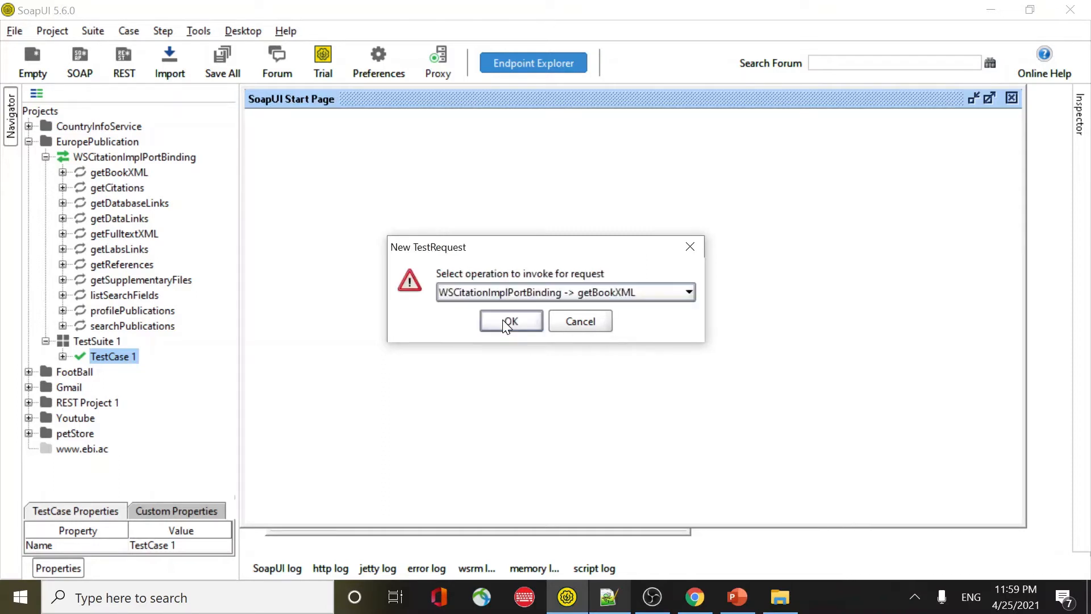
- Choose WSCitationImplPortBinding -> searchPublications as the operation the new test request invokes
left_click(669, 299)
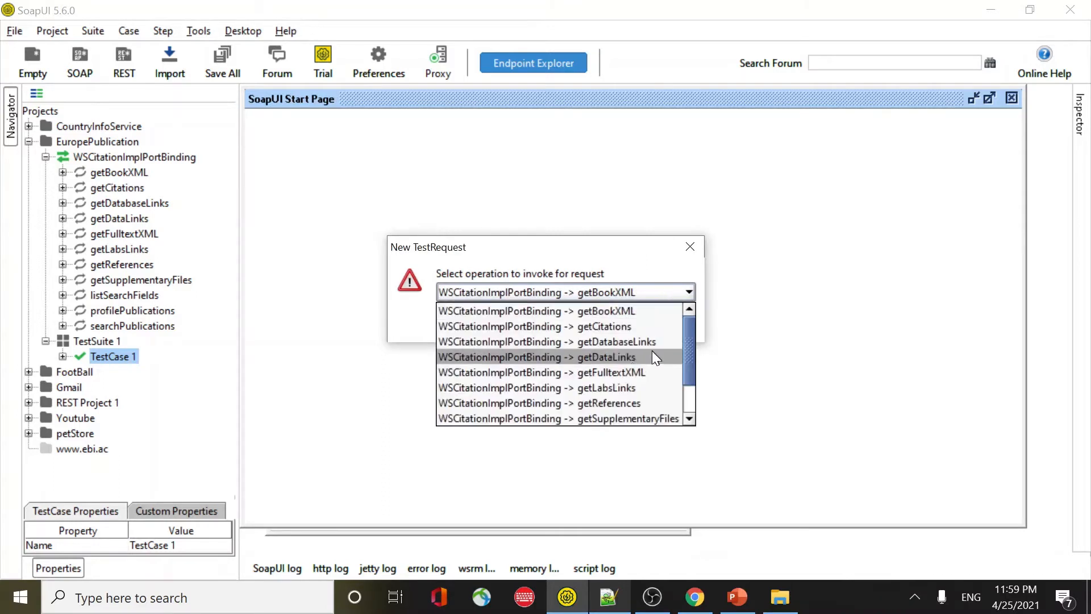
left_click_drag(687, 350, 686, 401)
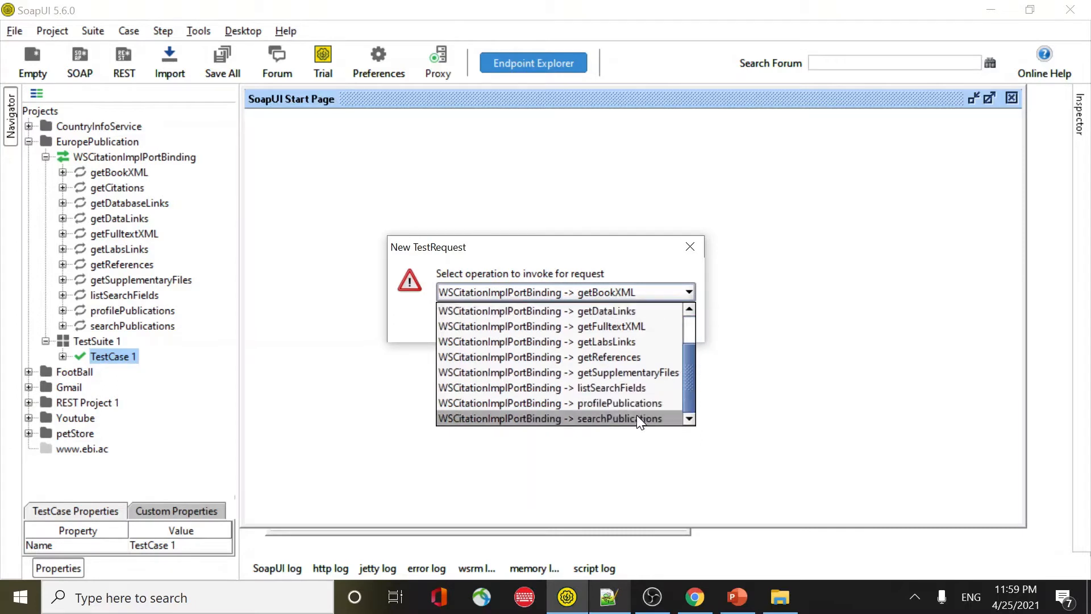
left_click(618, 421)
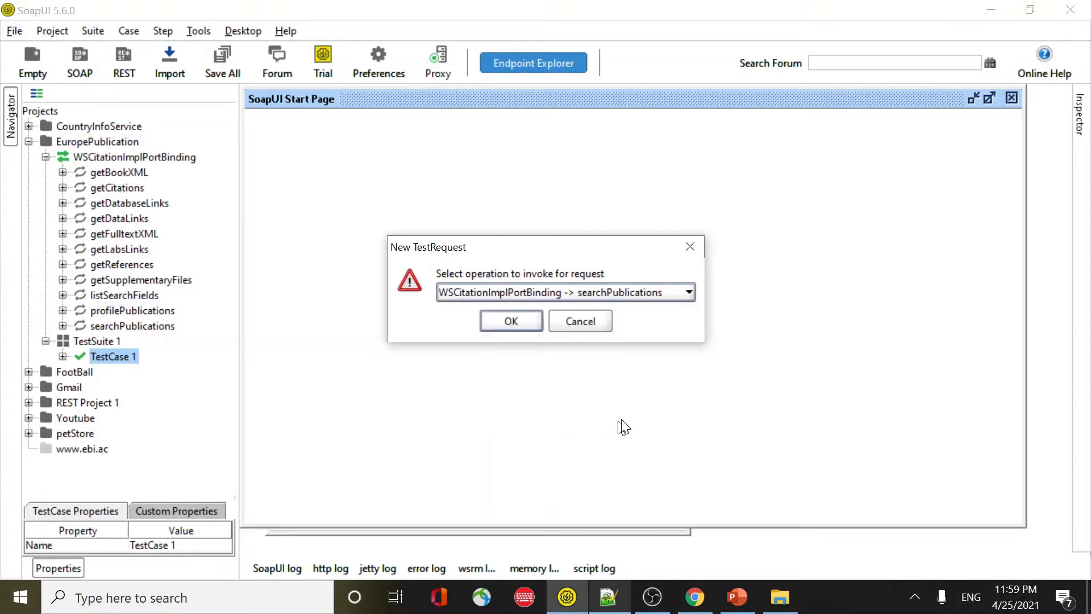
left_click(521, 327)
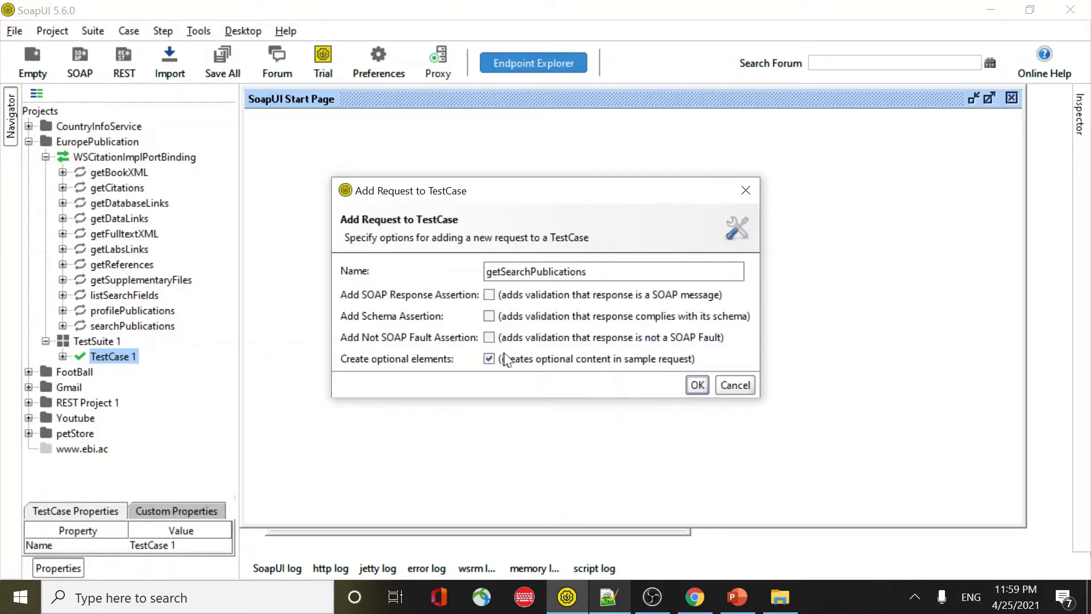
- Add the request to the test case with a SOAP response assertion and optional elements included
left_click(489, 295)
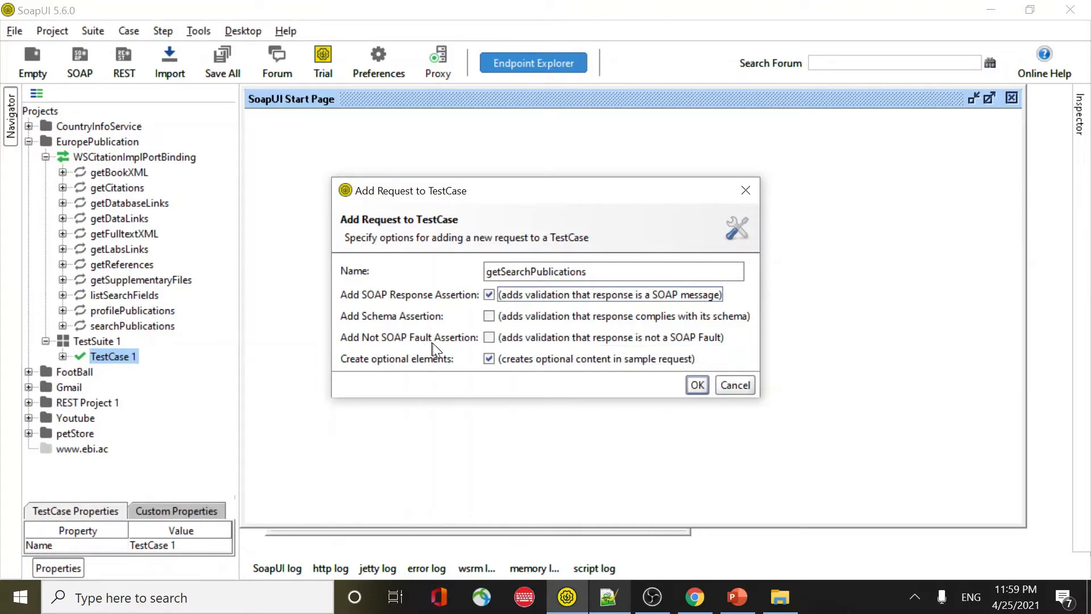
left_click(489, 358)
left_click(698, 385)
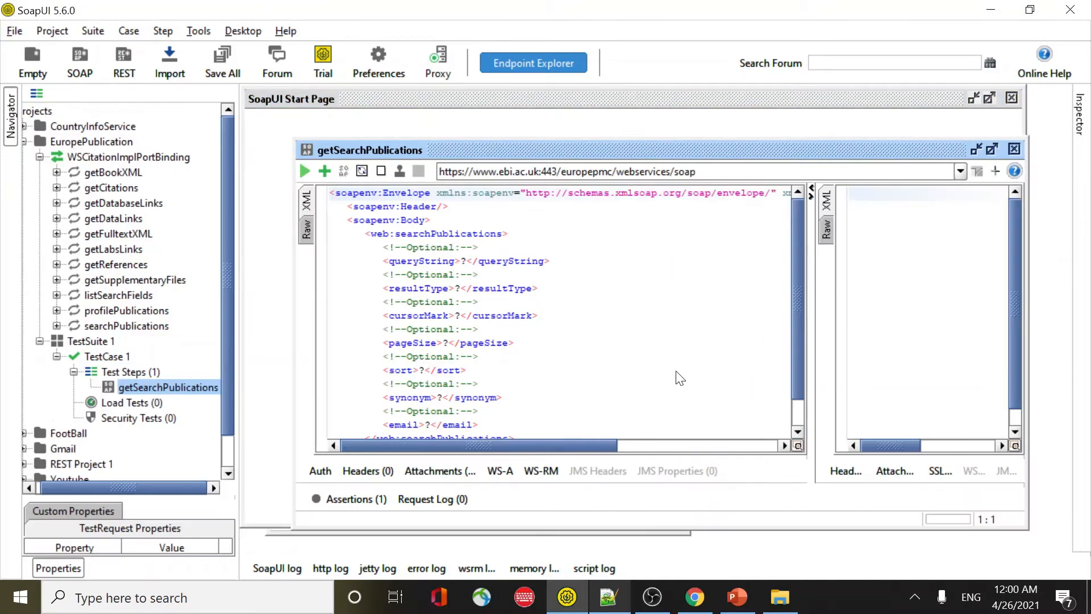
- Maximize the getSearchPublications request editor and check its list of assertions
left_click(990, 151)
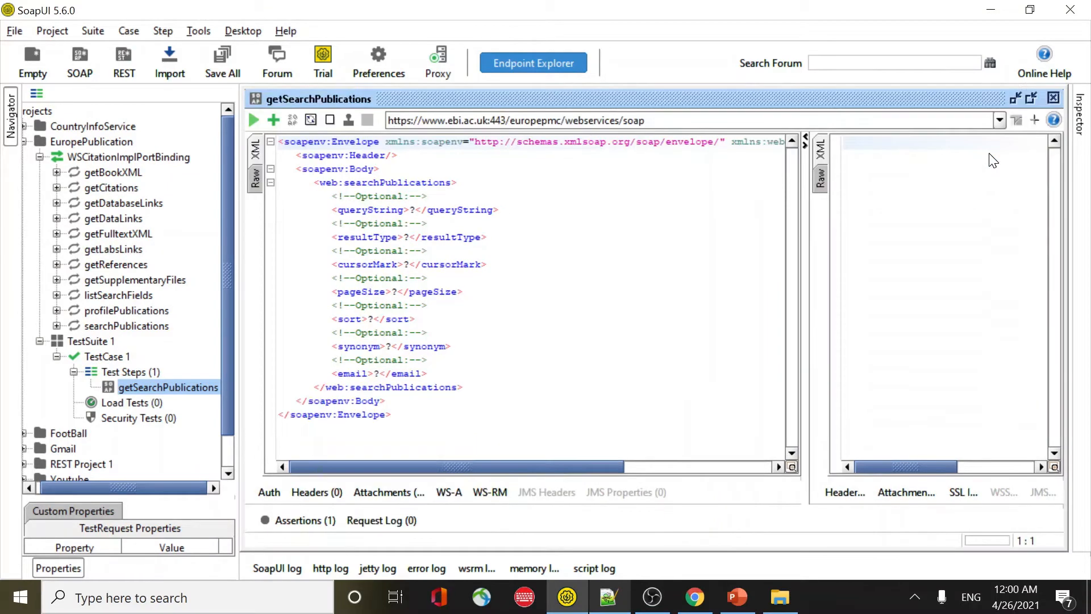
left_click(318, 521)
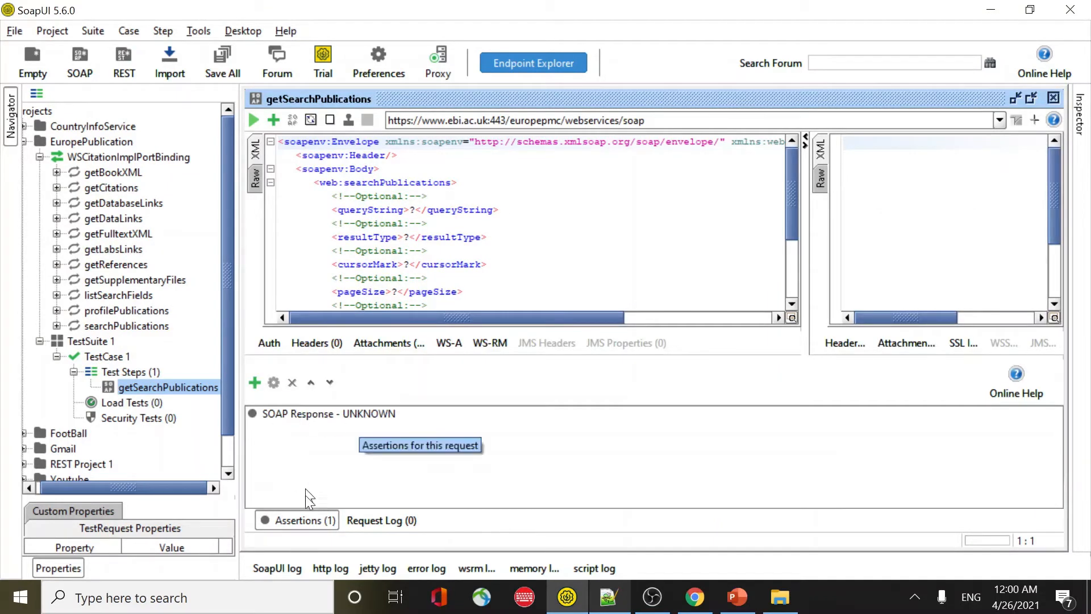
left_click(305, 523)
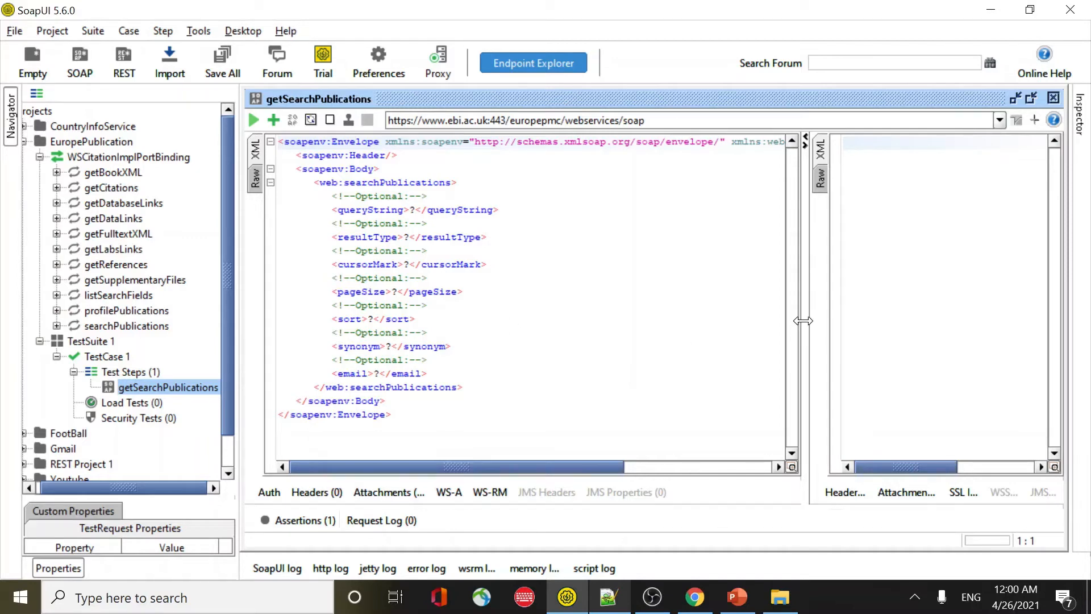
- Widen the response pane and examine the placeholder parameters from queryString to email in the searchPublications request
left_click_drag(803, 321, 640, 321)
left_click(397, 183)
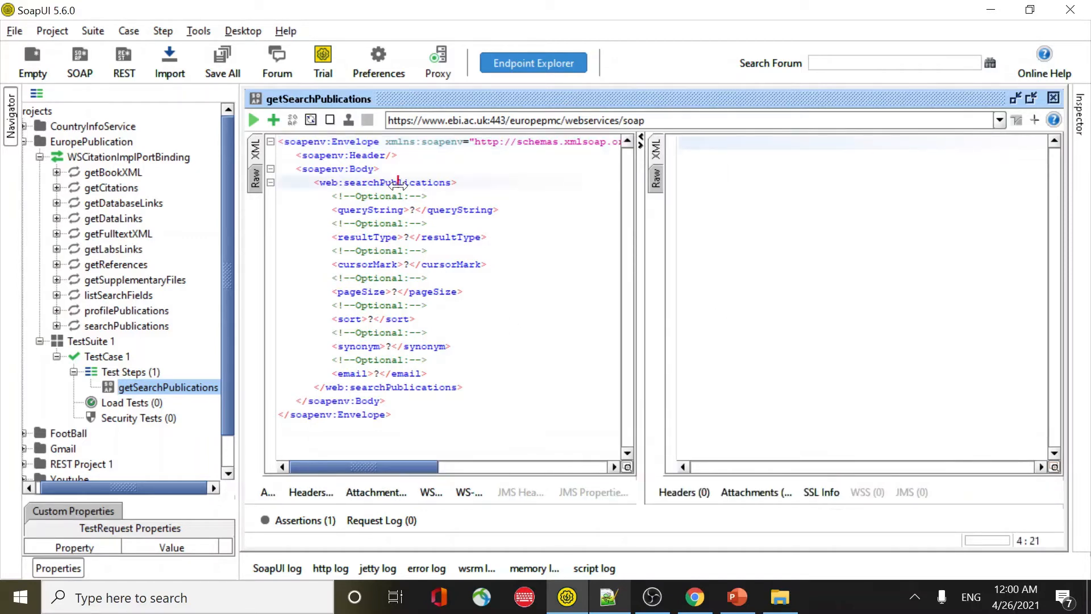
double_click(397, 182)
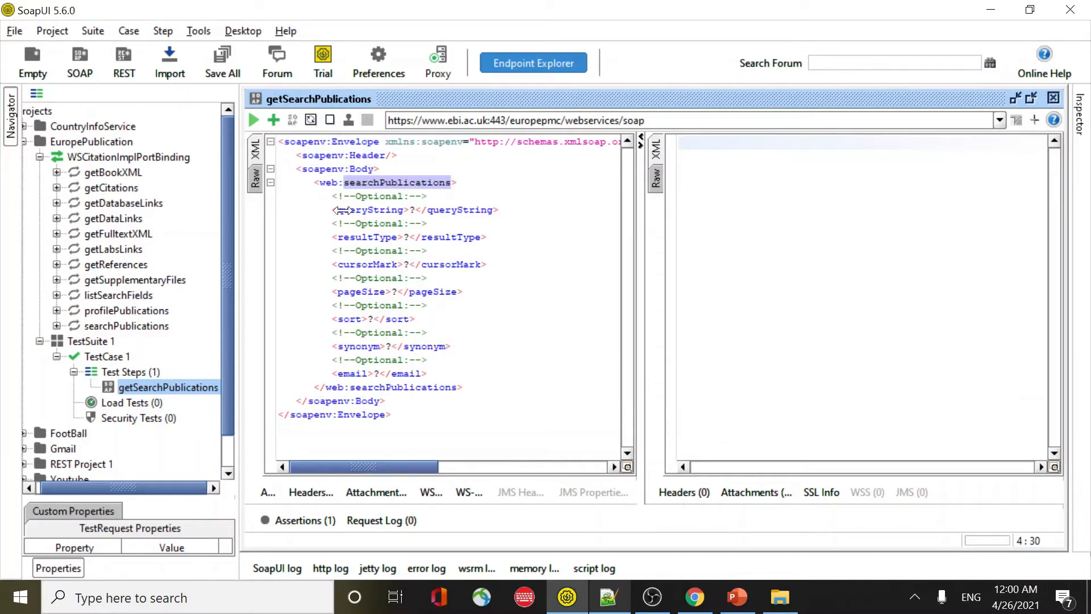
left_click(427, 373)
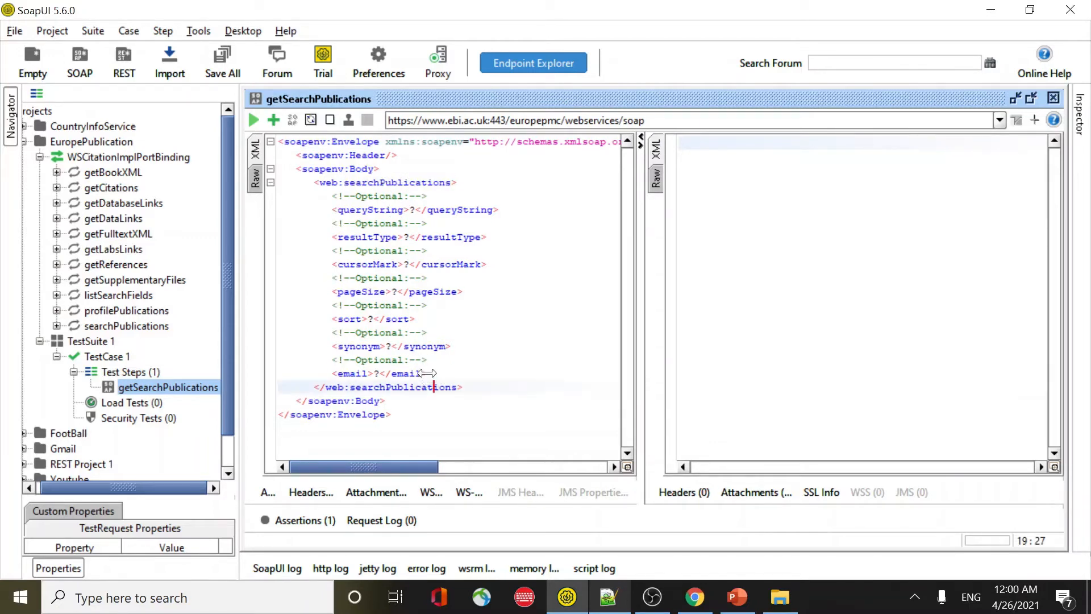
left_click_drag(427, 373, 296, 205)
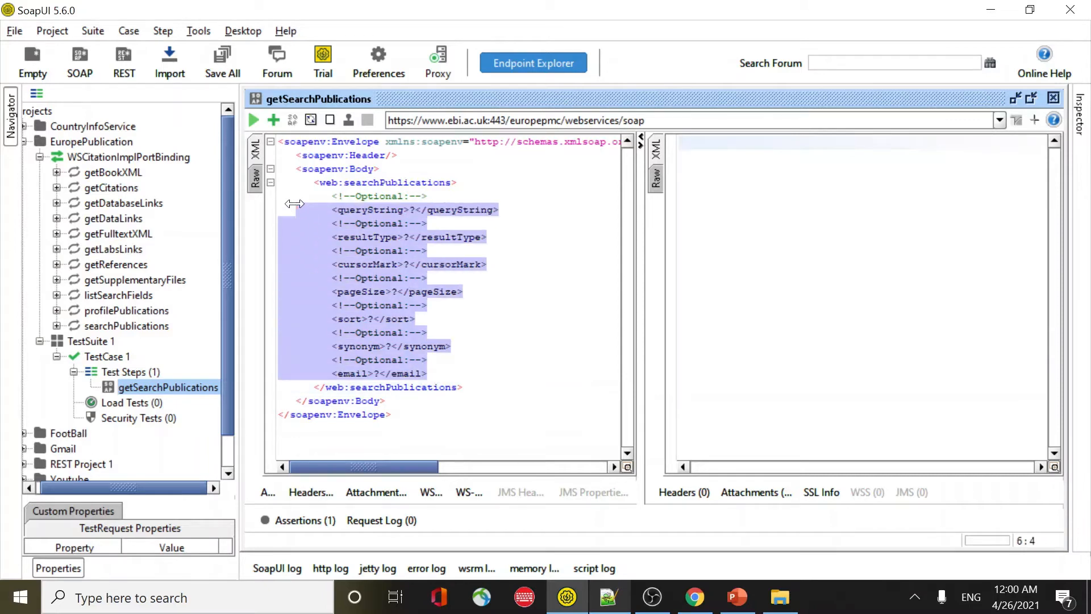
left_click(413, 210)
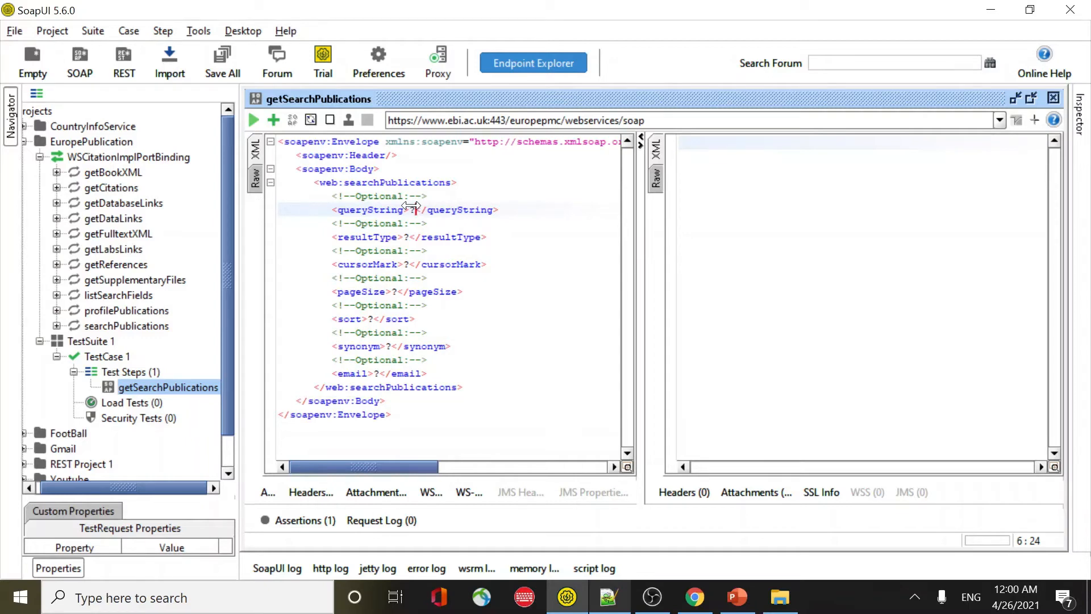
- Replace the request's queryString through email placeholders with the sample parameters copied from the new 10 file in Notepad++, leaving no blank line
key("alt+Tab")
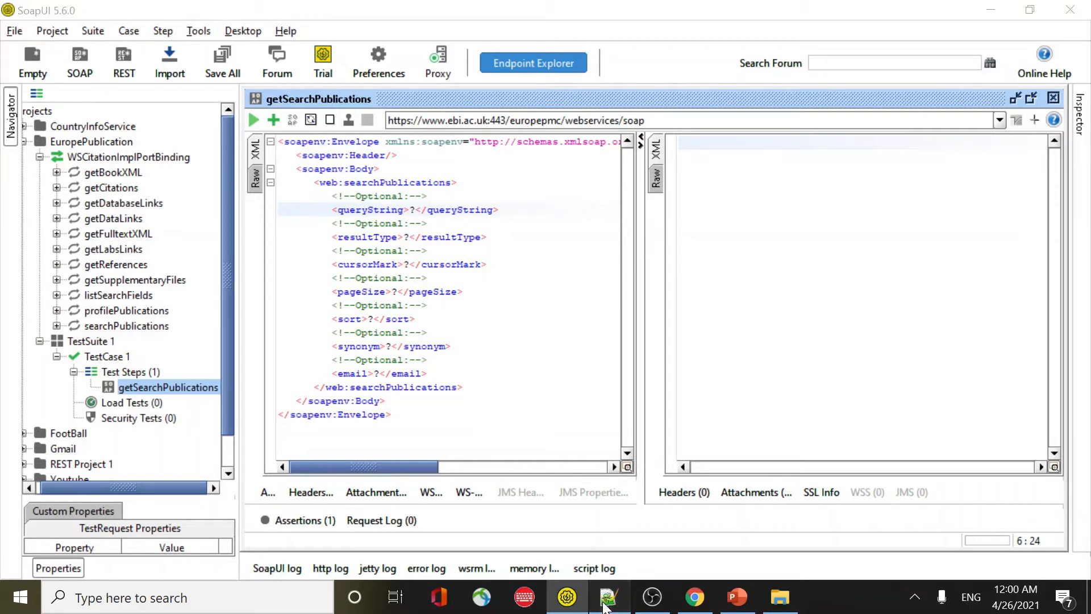
left_click_drag(284, 270, 9, 86)
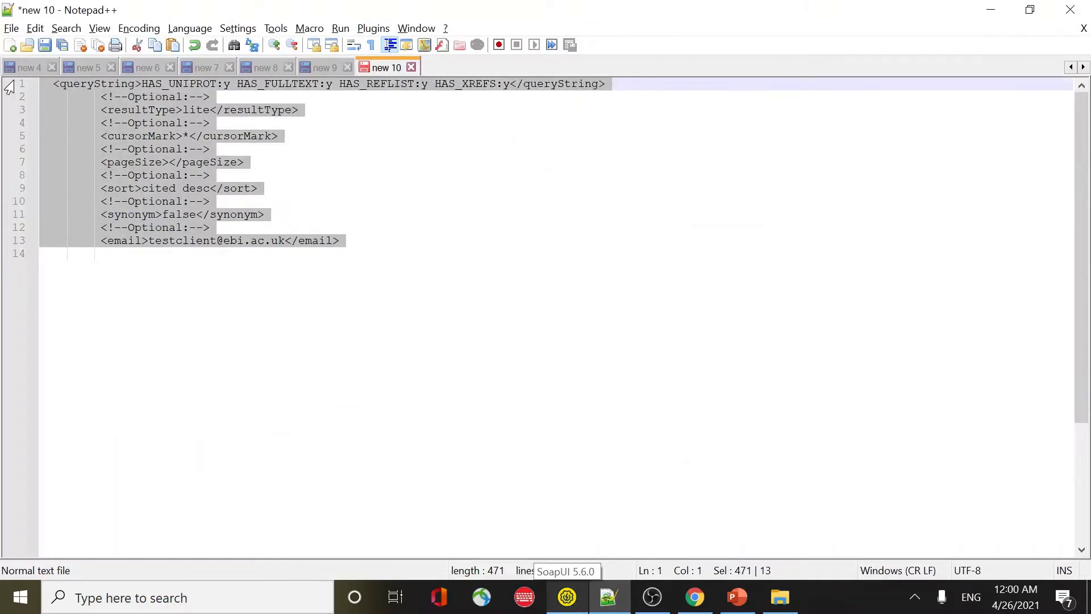
key("alt+Tab")
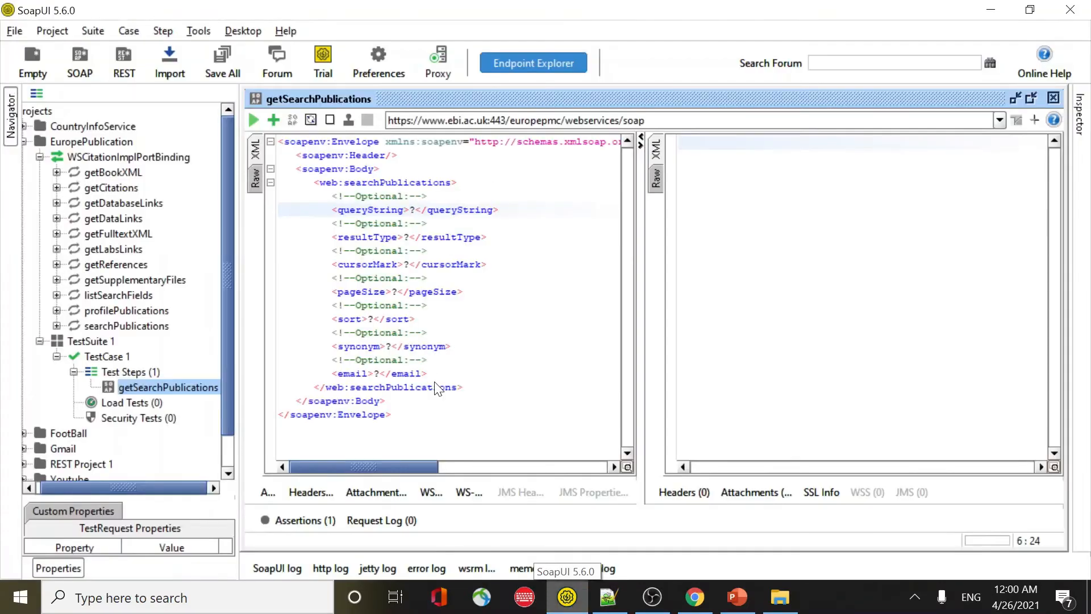
left_click_drag(434, 372, 319, 212)
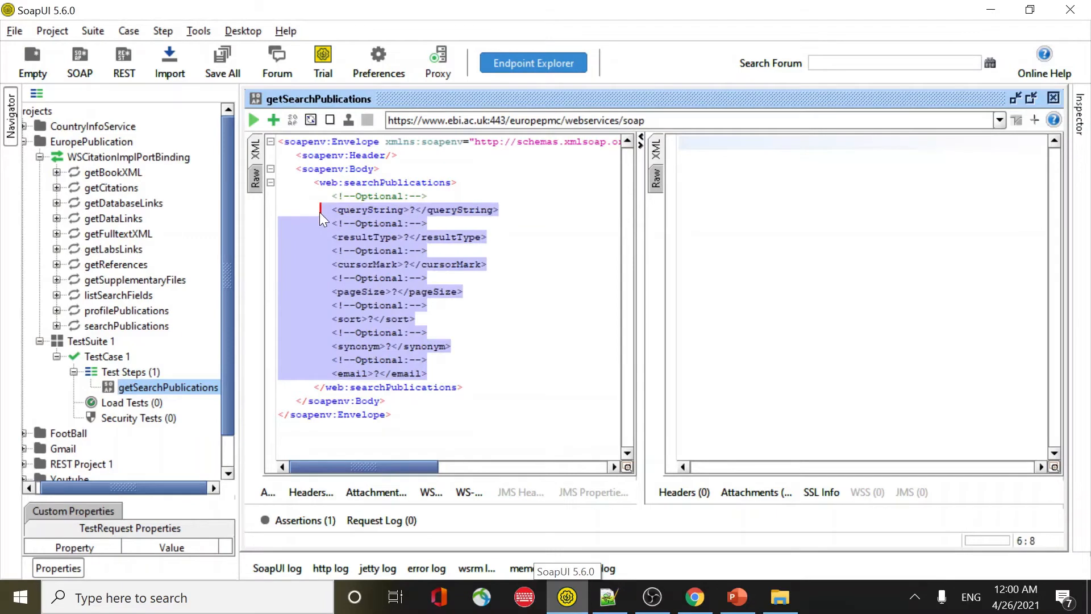
key("ctrl+v")
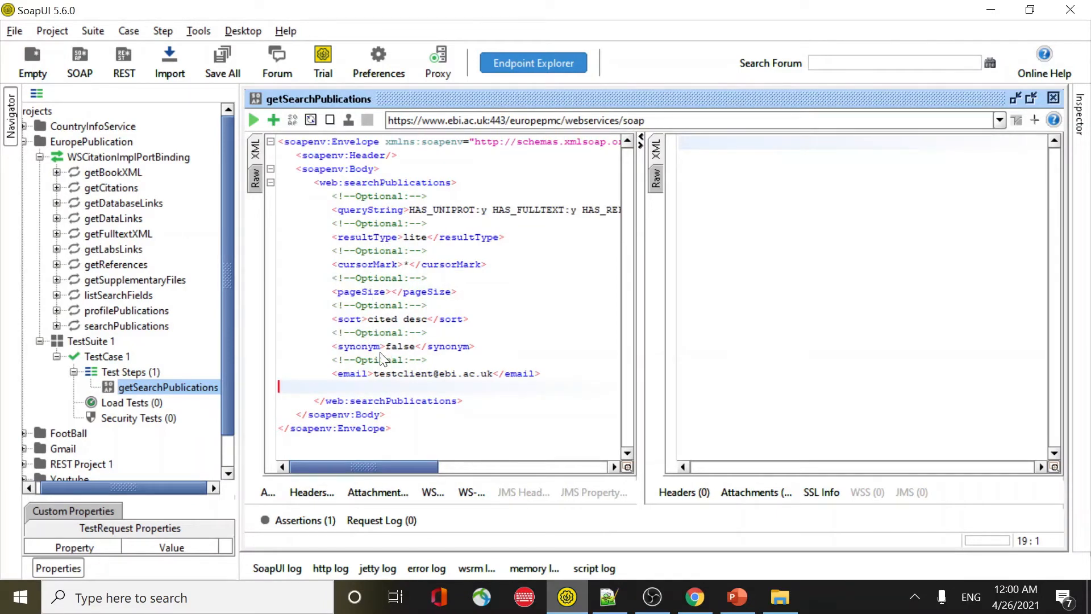
key("Delete")
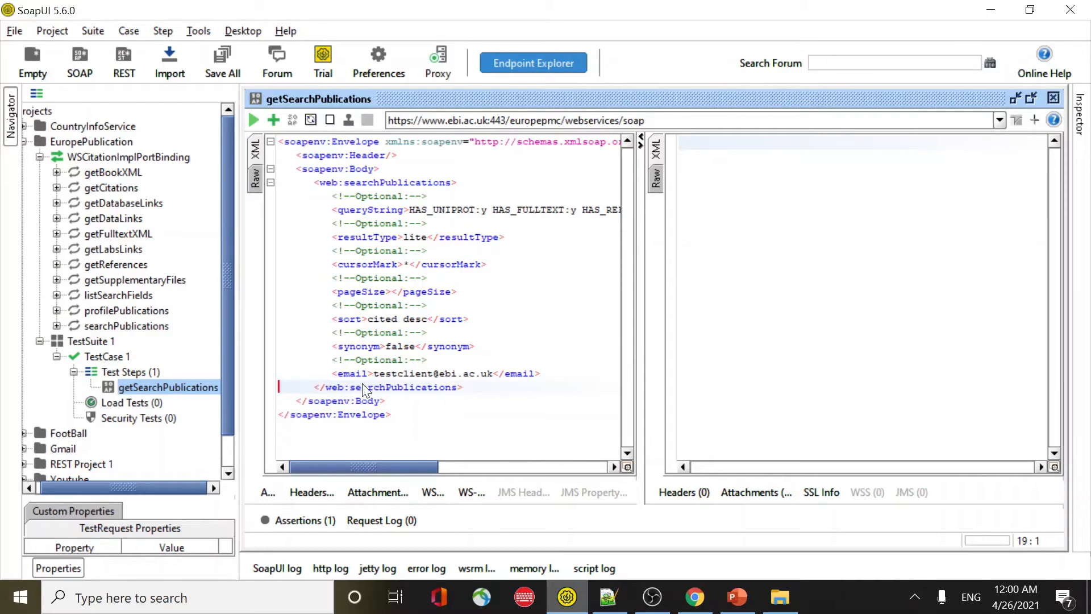
- Check the queryString, resultType, cursorMark and pageSize elements in the request and widen the request pane to read the full query
double_click(381, 210)
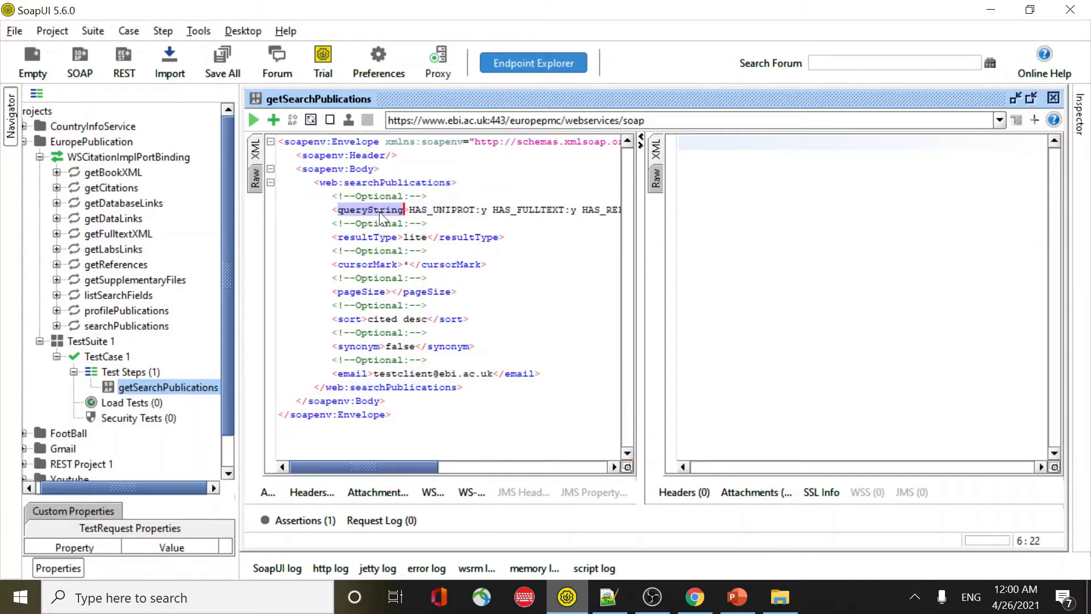
left_click(363, 237)
double_click(363, 239)
left_click(364, 266)
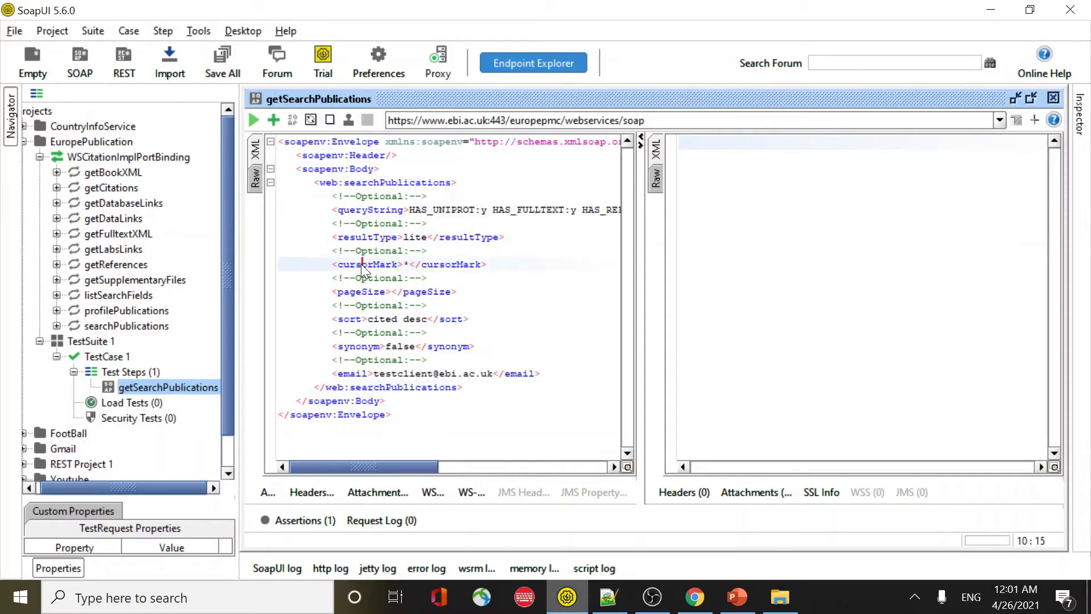
left_click(351, 292)
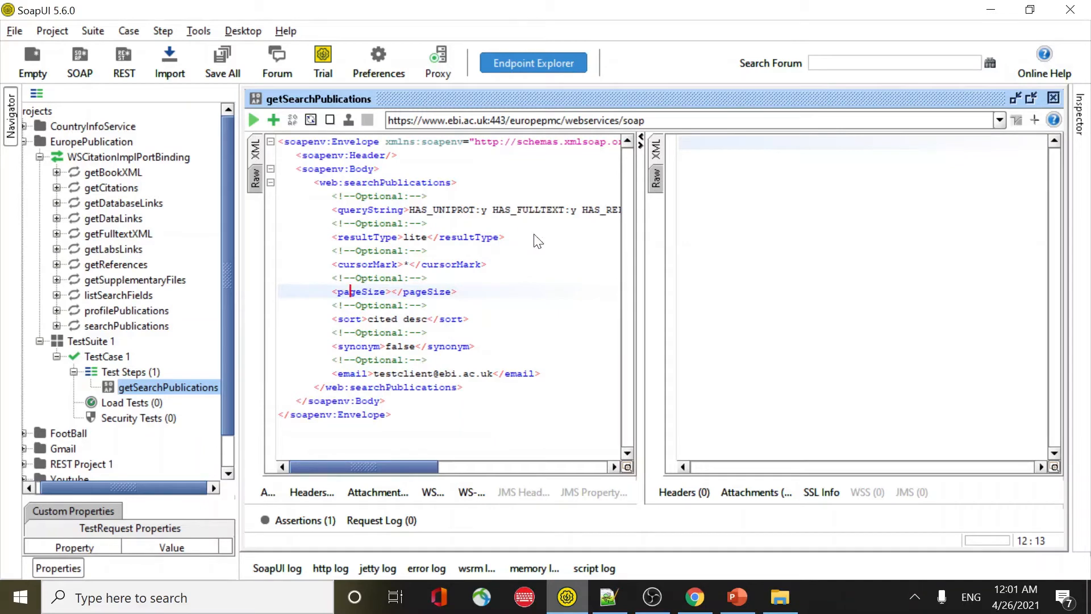
left_click_drag(642, 237, 810, 238)
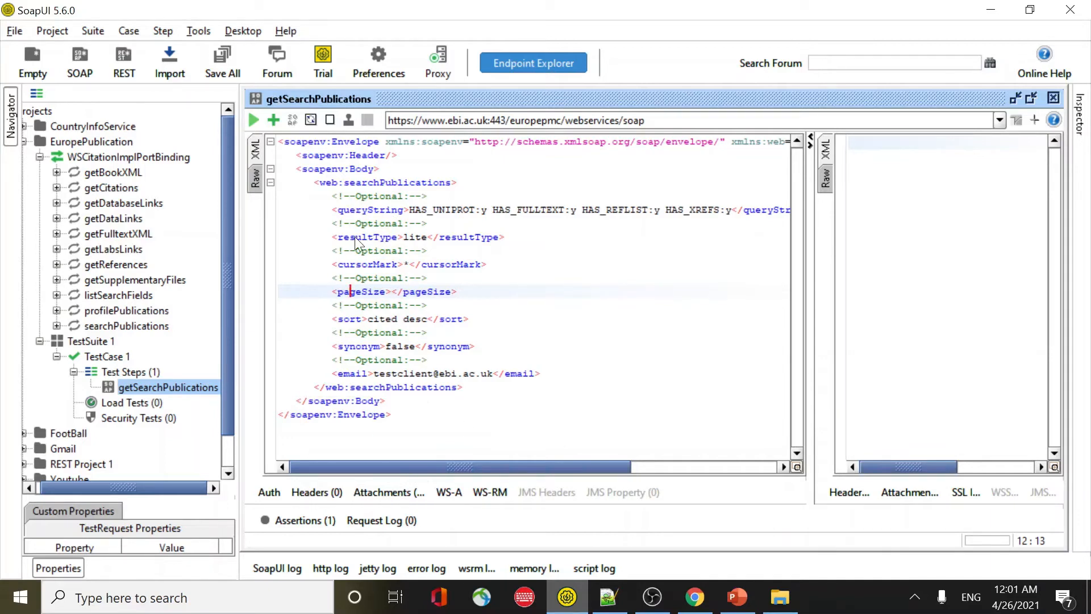
left_click(105, 360)
right_click(105, 360)
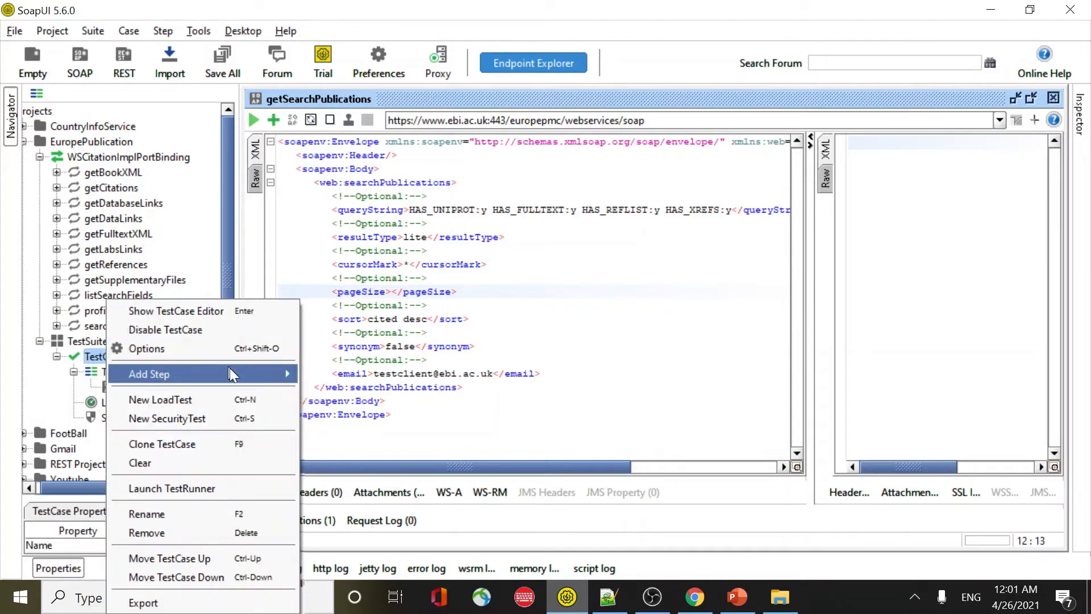
mouse_move(257, 384)
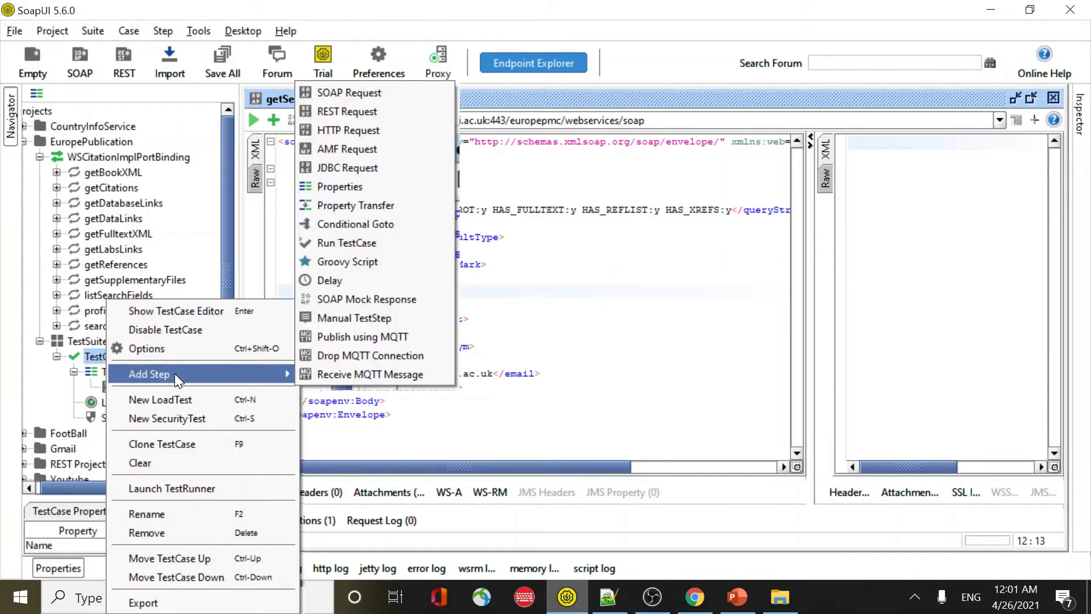
- Create a new test case named TestCase 2 in TestSuite 1
left_click(87, 340)
right_click(88, 339)
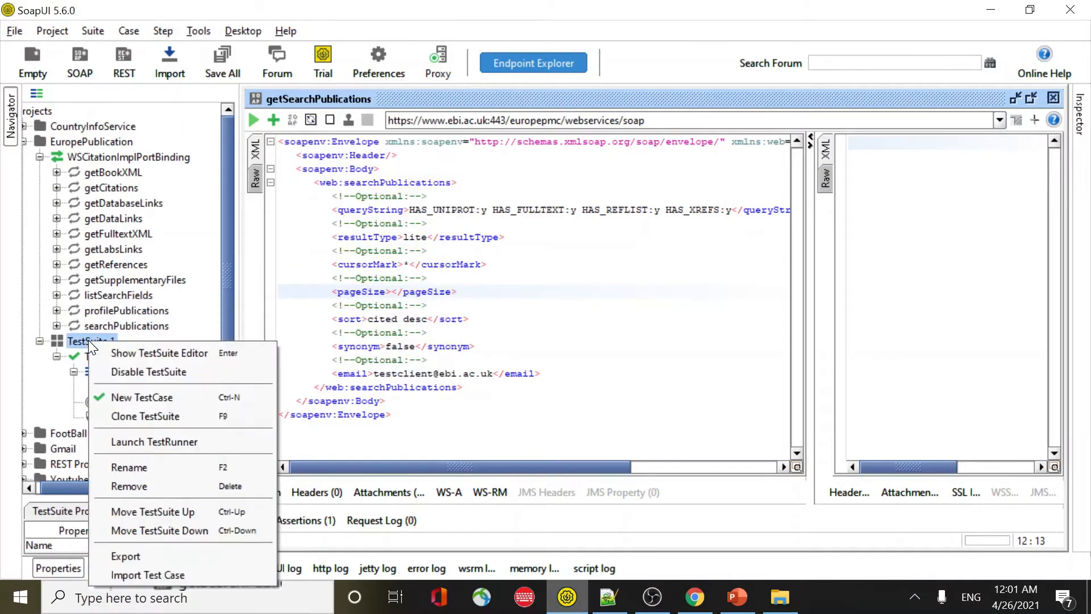
left_click(170, 392)
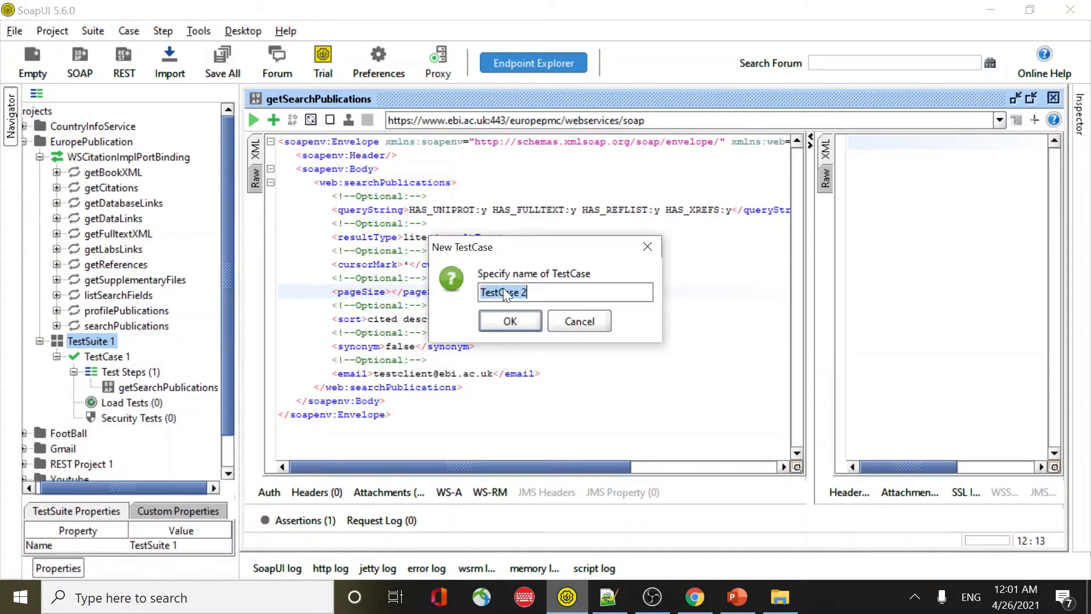
left_click(495, 320)
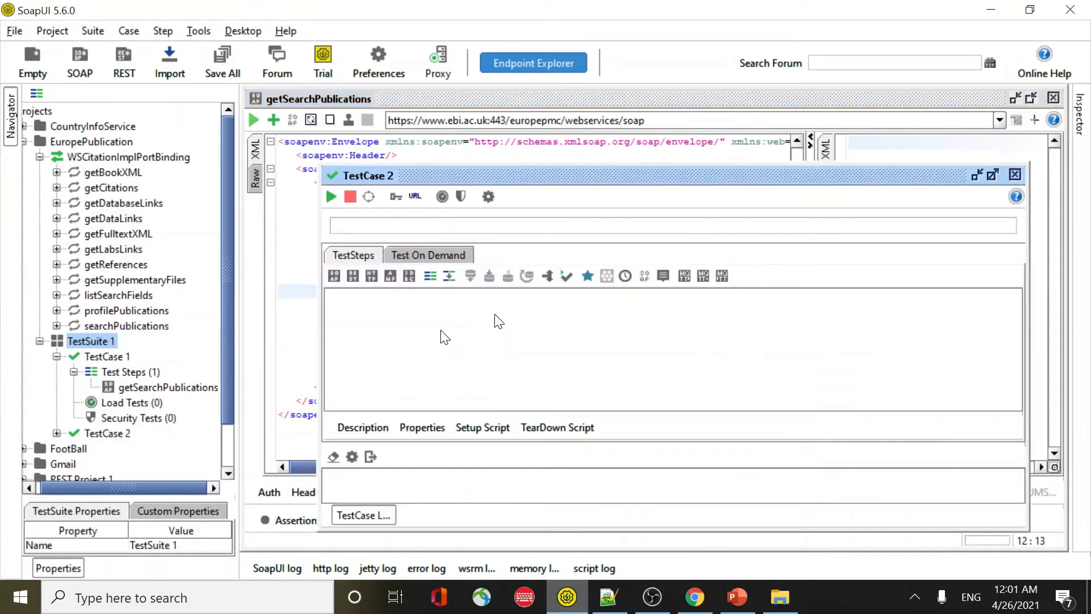
- Add a SOAP Request step to TestCase 2, keeping the default name SOAP Request
left_click(104, 434)
right_click(104, 434)
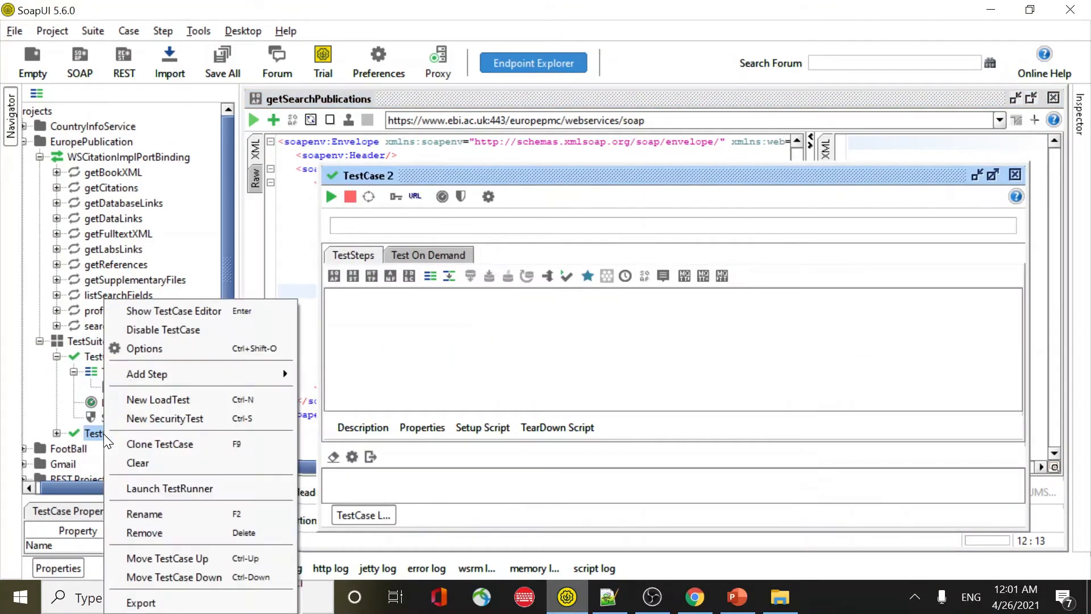
mouse_move(254, 375)
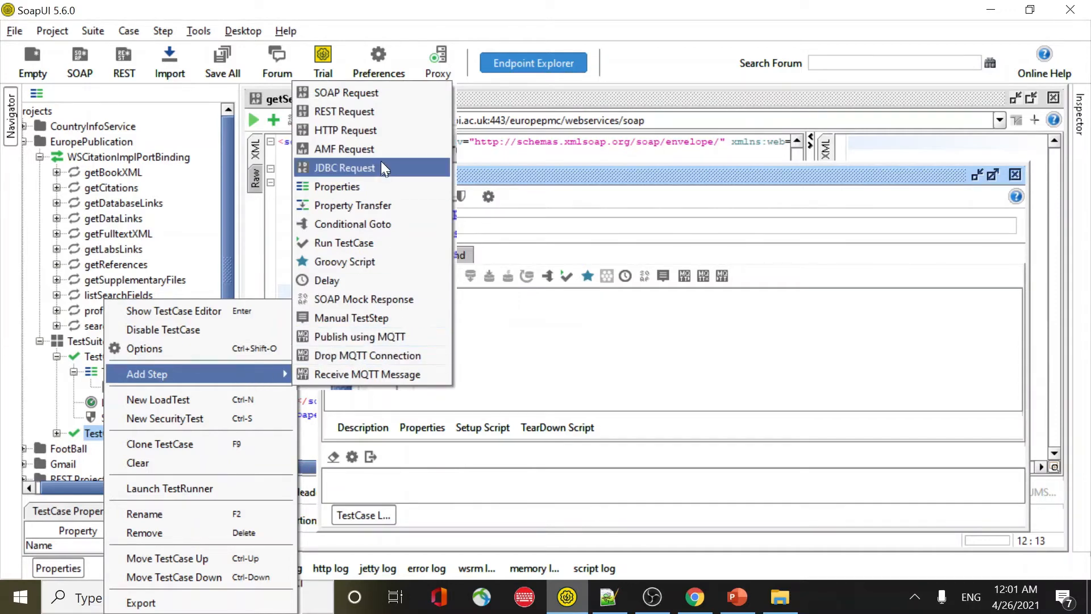
left_click(377, 97)
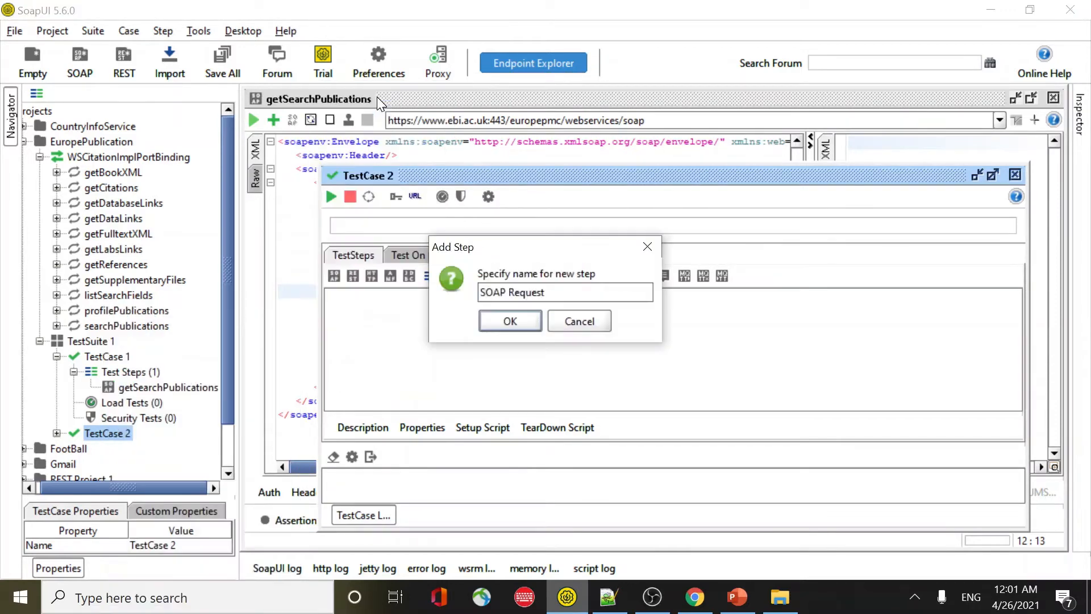
left_click(510, 322)
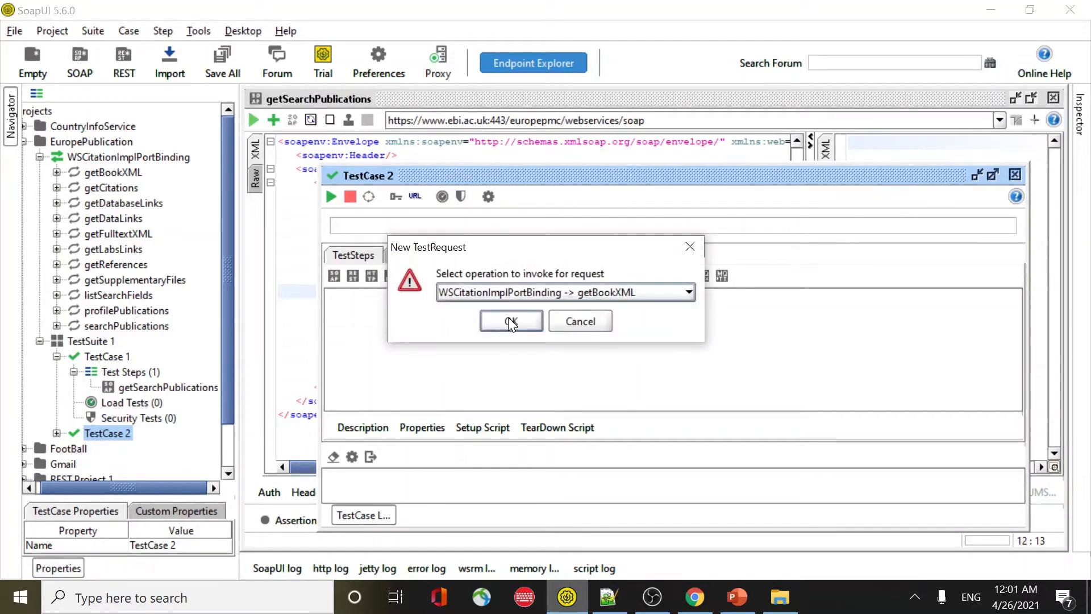
- Choose WSCitationImplPortBinding -> searchPublications for the request and add it with a SOAP response assertion and optional elements
left_click(687, 293)
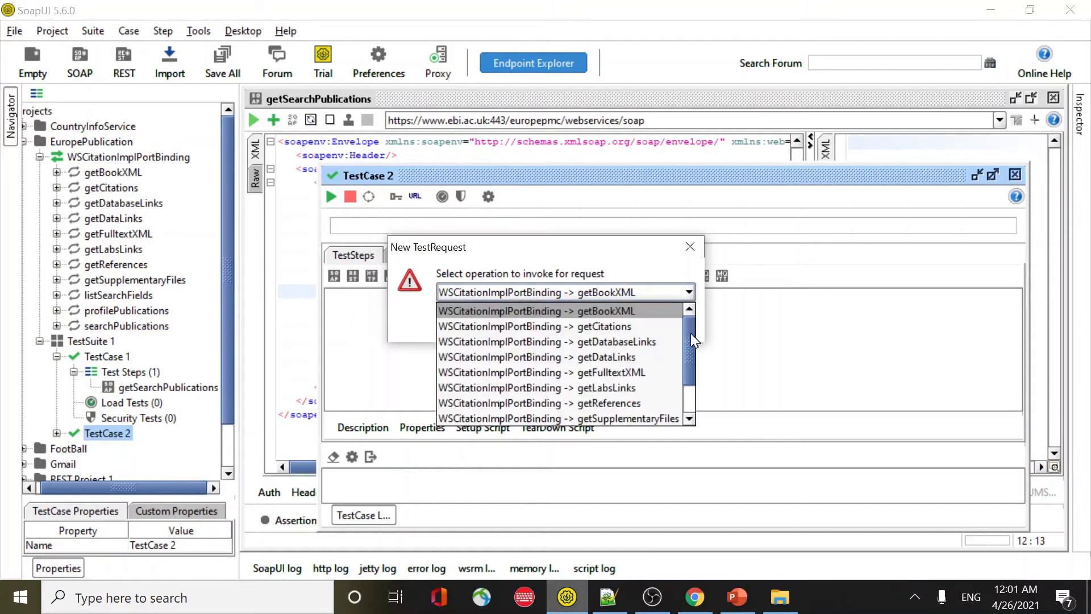
left_click_drag(684, 336, 684, 393)
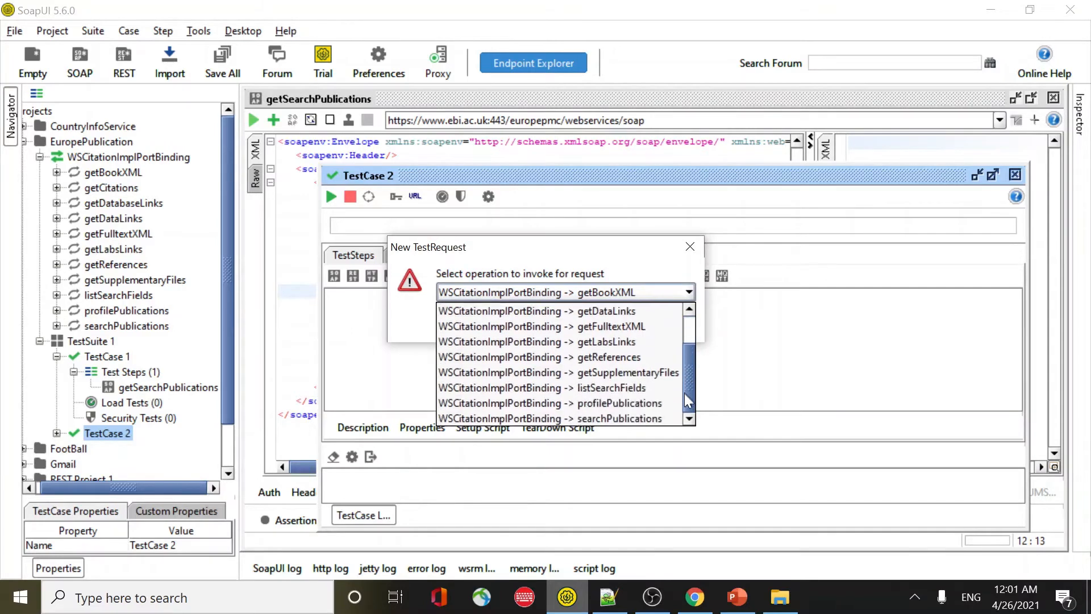
left_click(622, 419)
left_click(525, 320)
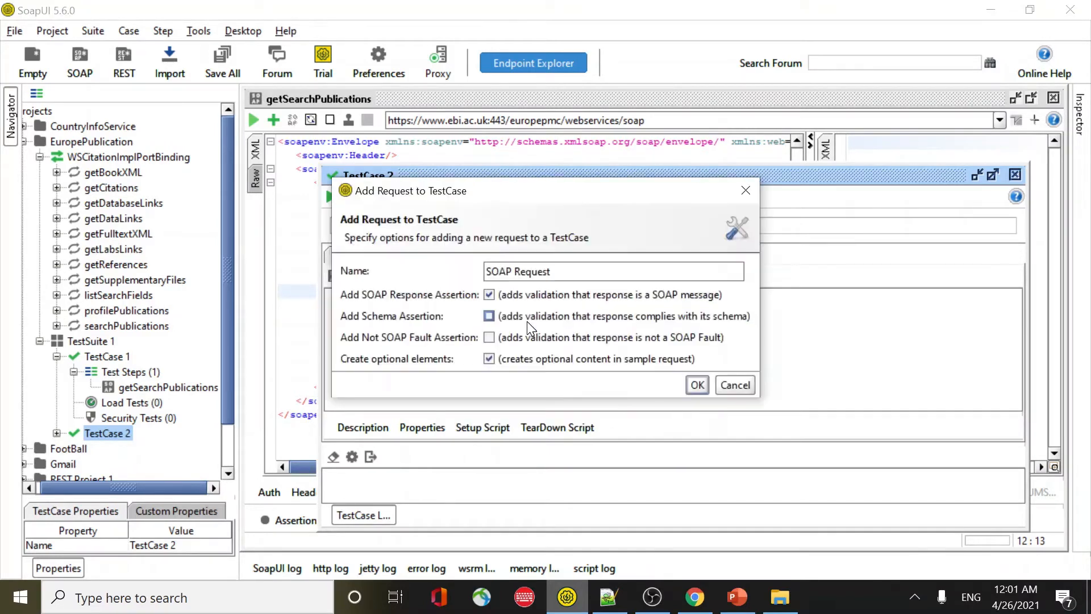
left_click(697, 385)
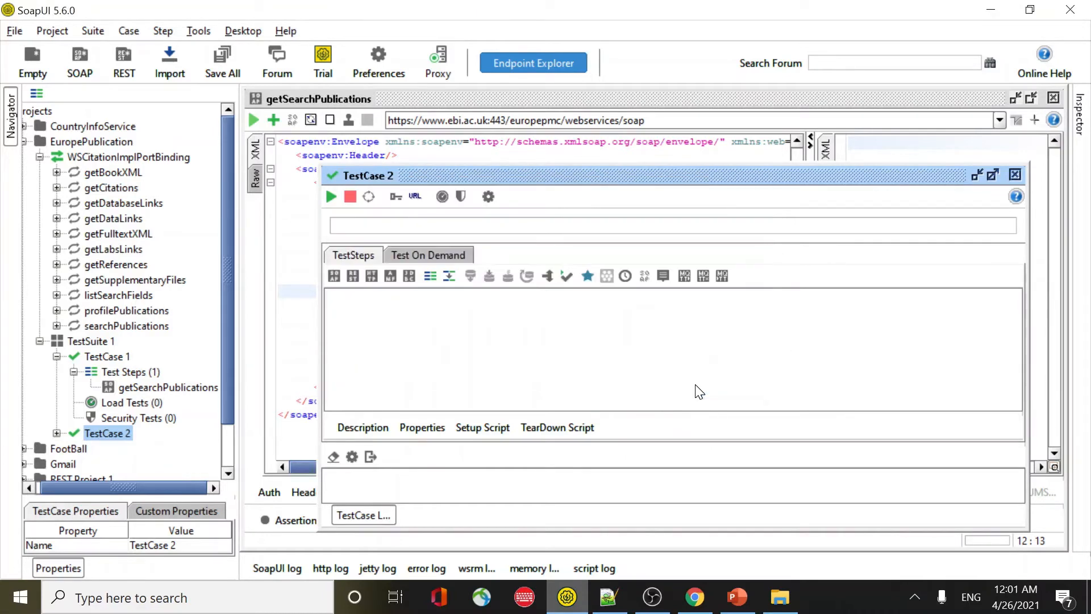
- Maximize TestCase 2's SOAP Request editor and examine its optional searchPublications parameters
scroll(720, 369, "down", 2)
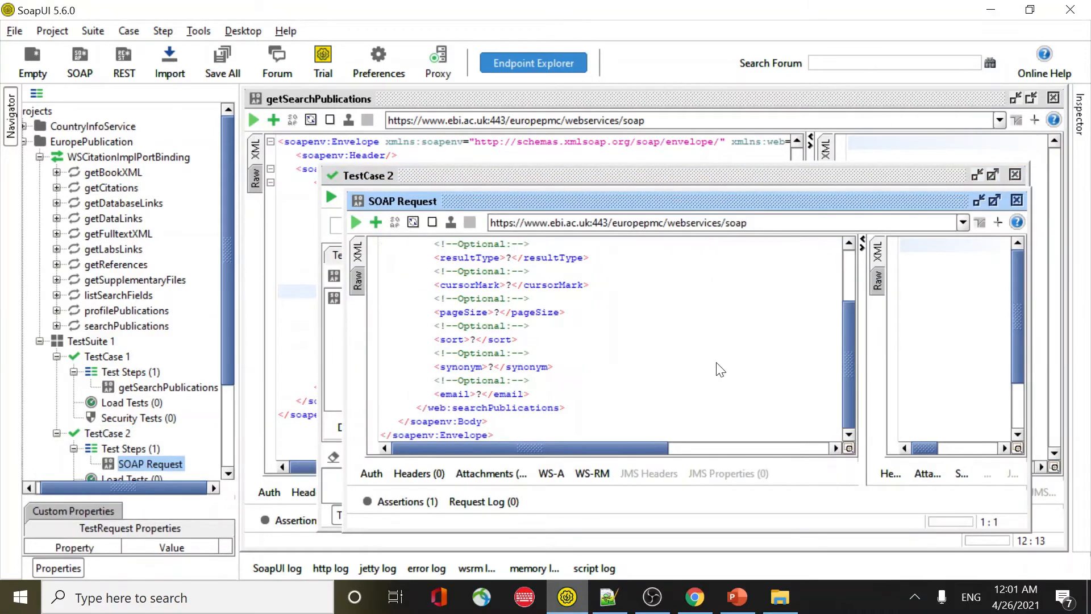
scroll(625, 375, "up", 2)
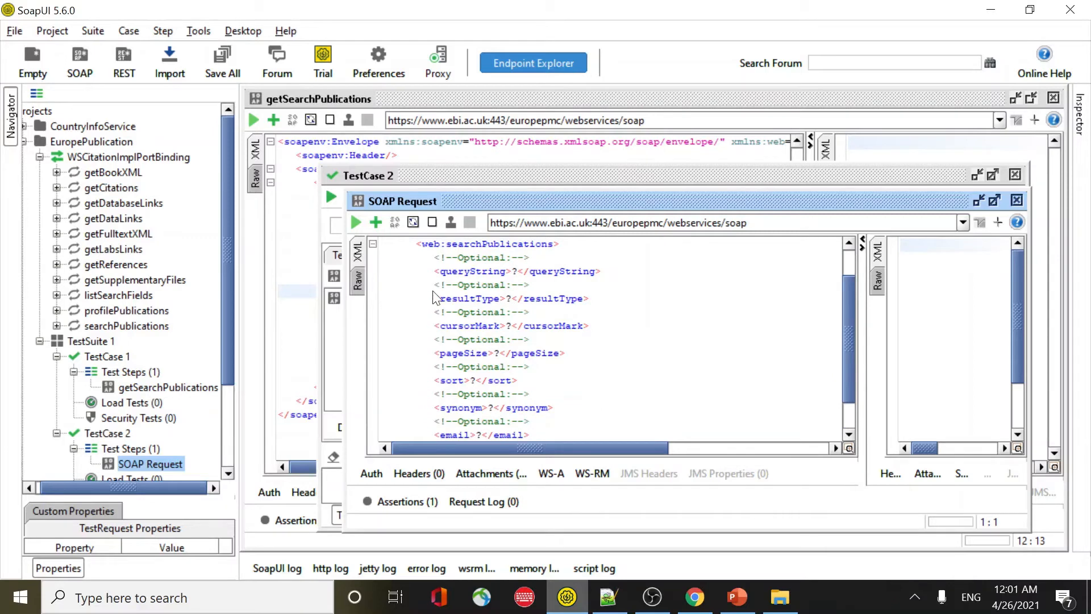
left_click(995, 200)
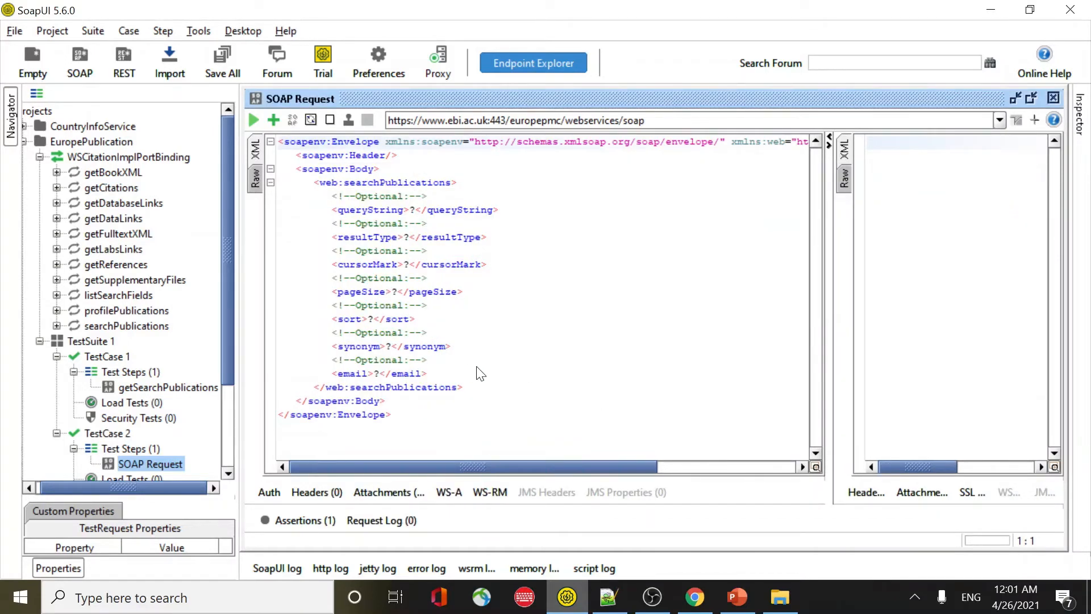
left_click_drag(483, 364, 371, 324)
left_click(575, 310)
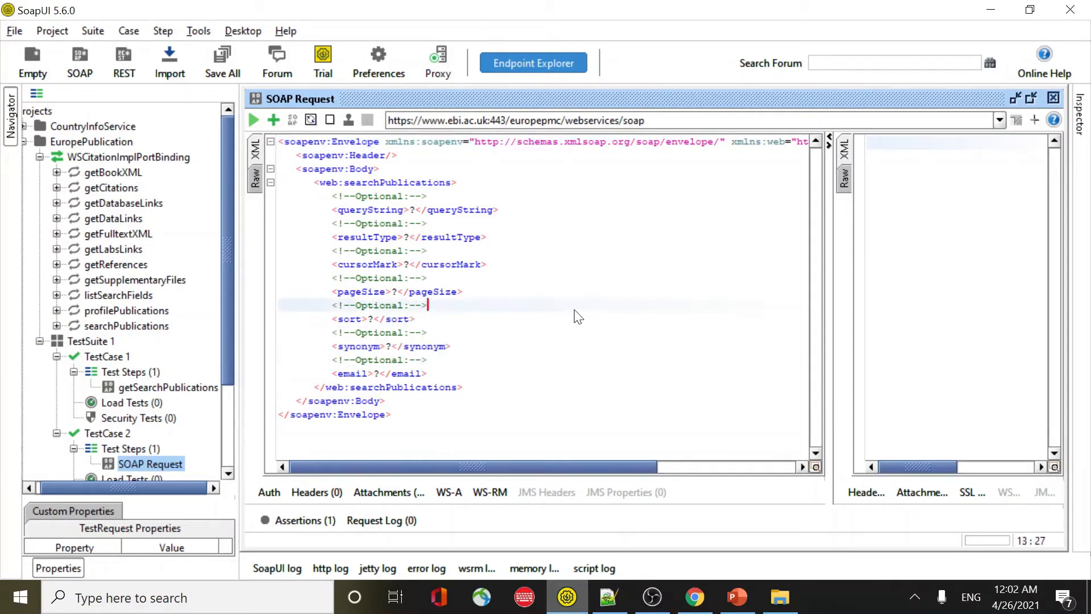
- Delete the cursorMark, pageSize, sort and synonym elements from TestCase 2's SOAP Request, close up the blank line, and minimize the editor
left_click_drag(295, 251, 545, 361)
key("Delete")
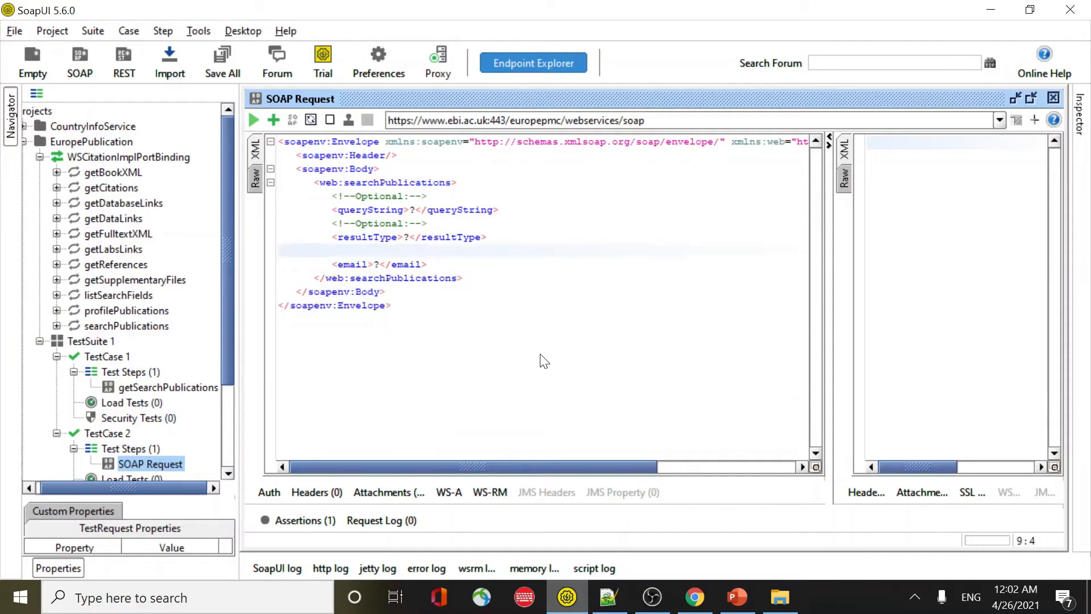
key("Delete")
key("Delete")
key("Delete")
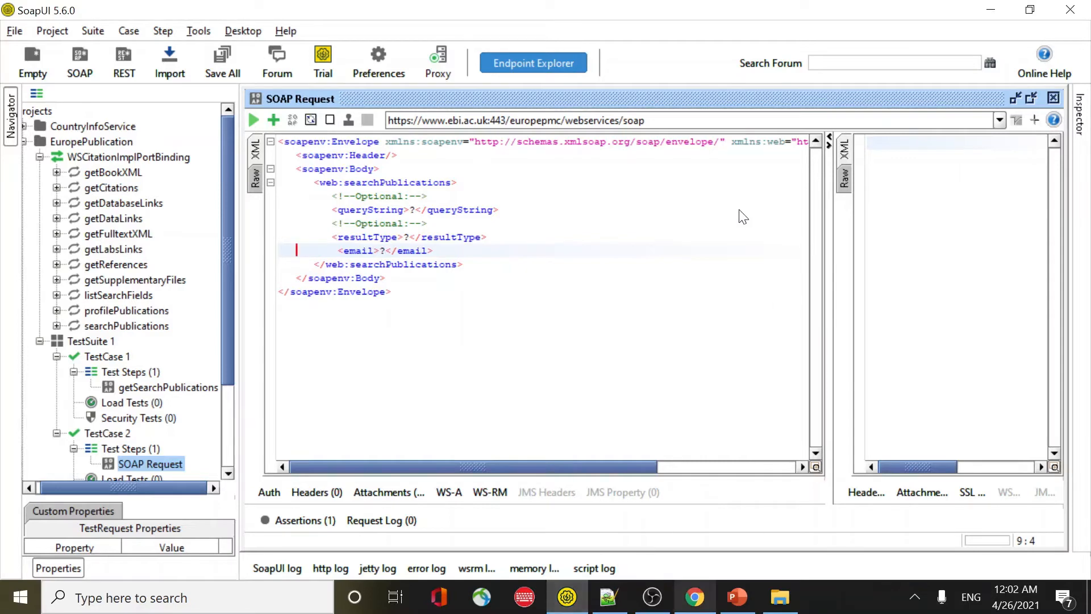
left_click(1013, 100)
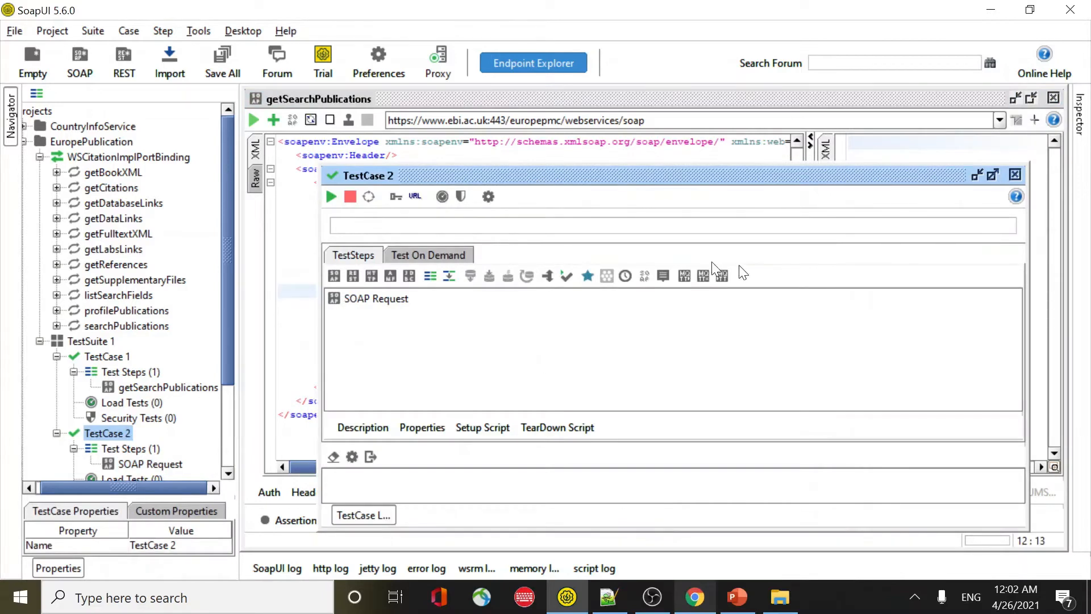
- Close the TestCase 2 editor and run TestCase 1's getSearchPublications request with a widened response pane
left_click(995, 175)
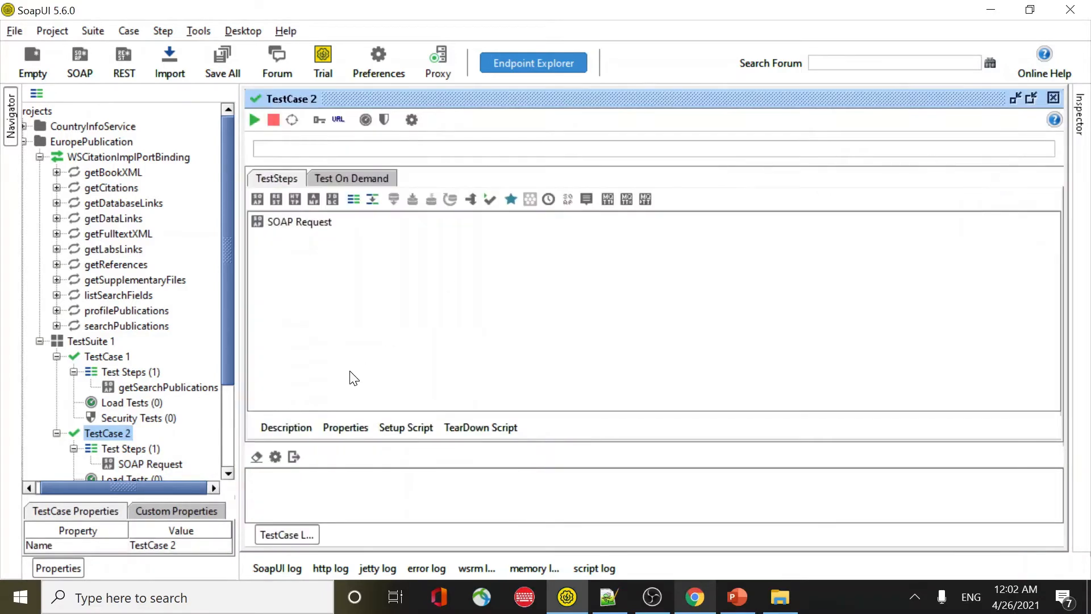
left_click(1053, 98)
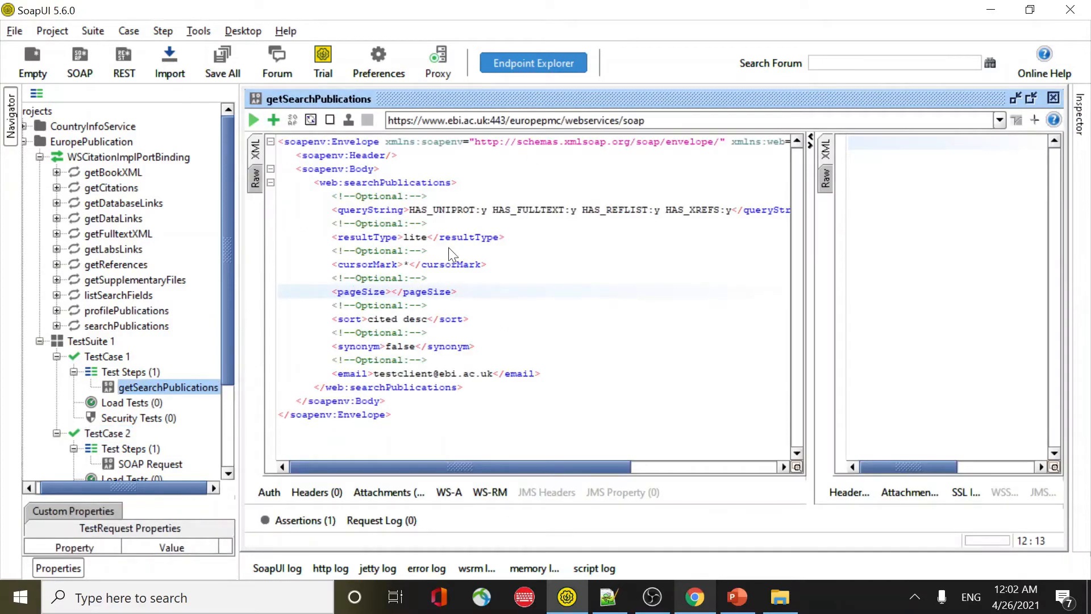
left_click_drag(807, 277, 578, 268)
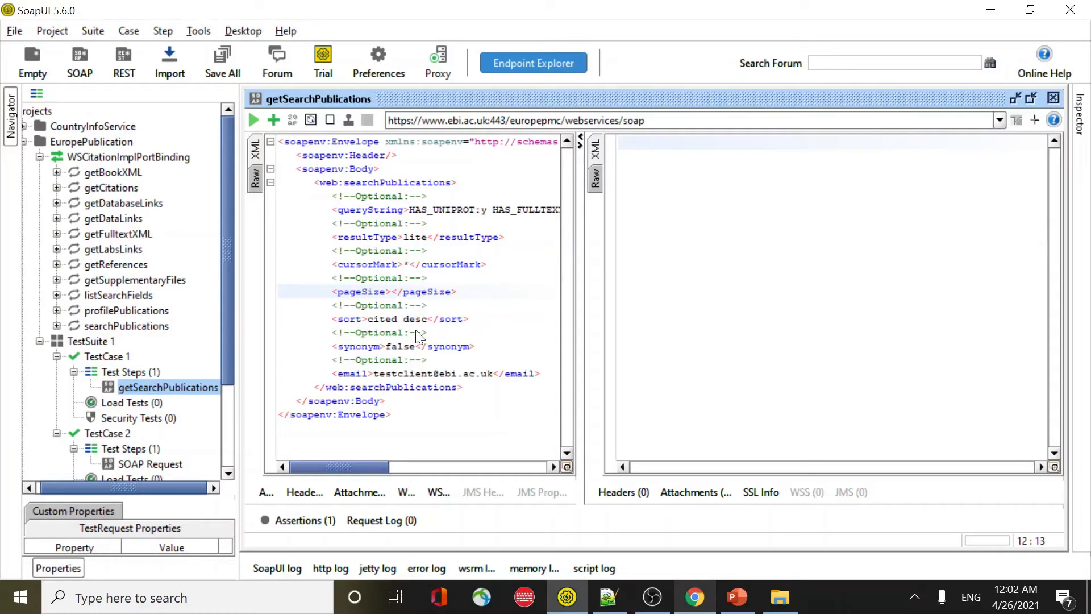
left_click(253, 121)
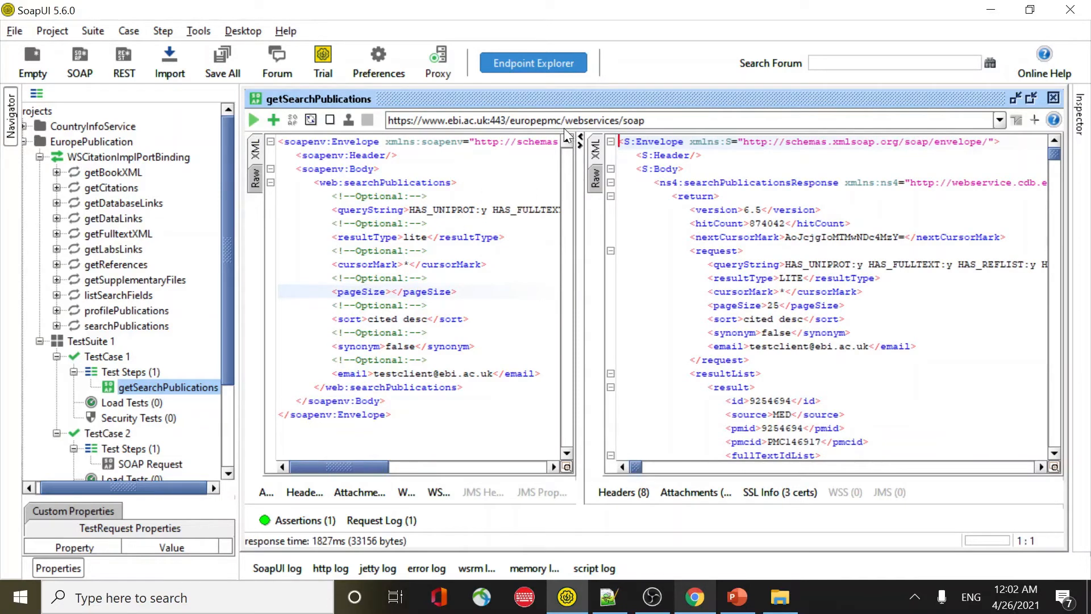
- Examine the request's endpoint URL and the fields of the first result in the getSearchPublications response
left_click_drag(657, 123, 445, 121)
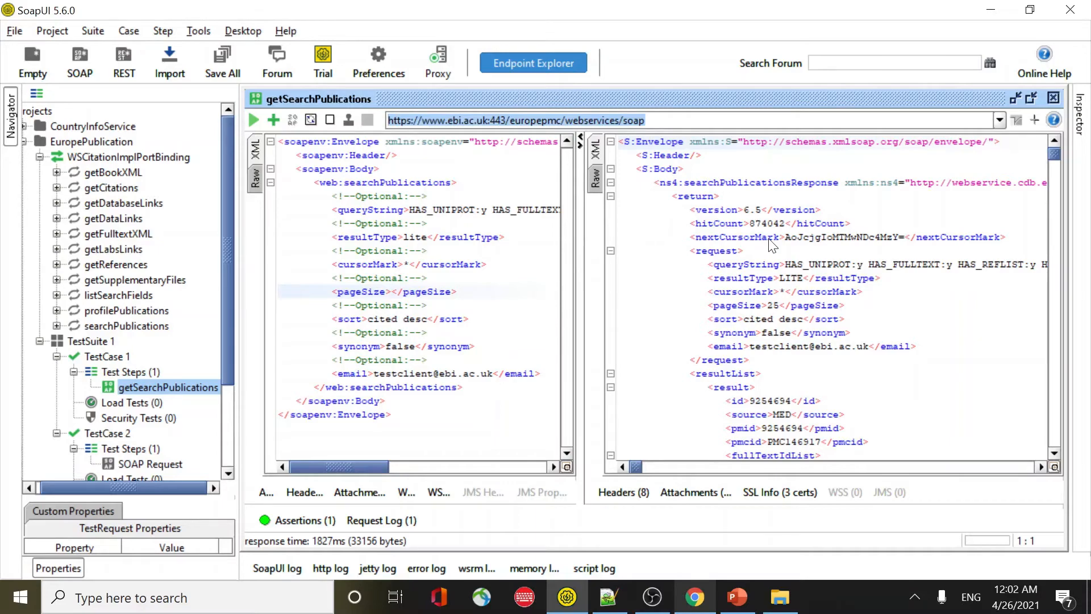
scroll(925, 214, "down", 7)
left_click_drag(1055, 159, 1038, 120)
scroll(755, 256, "down", 9)
scroll(756, 250, "down", 2)
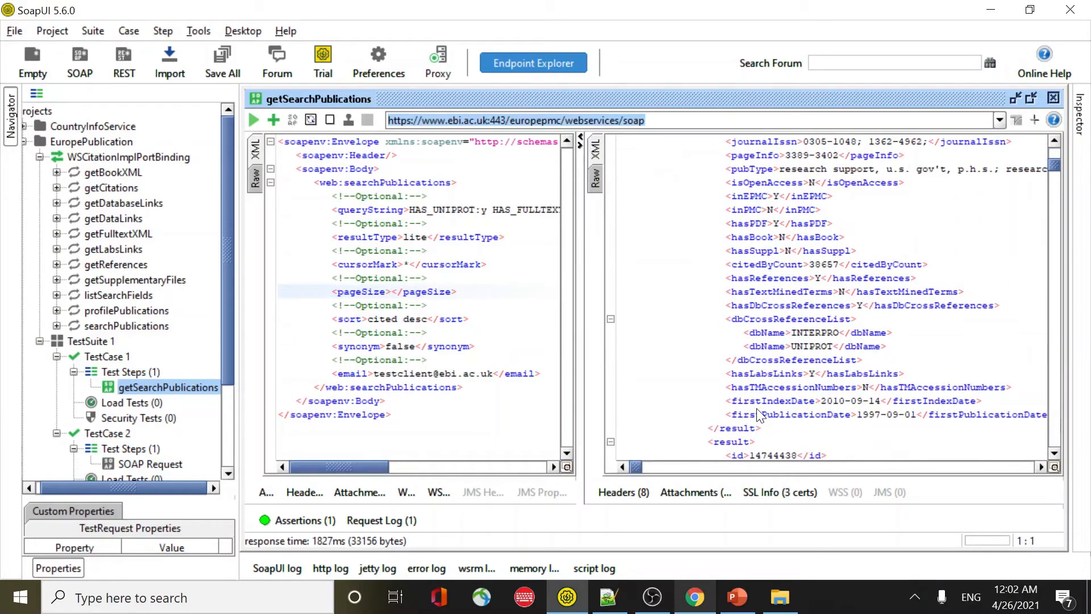
scroll(755, 415, "up", 5)
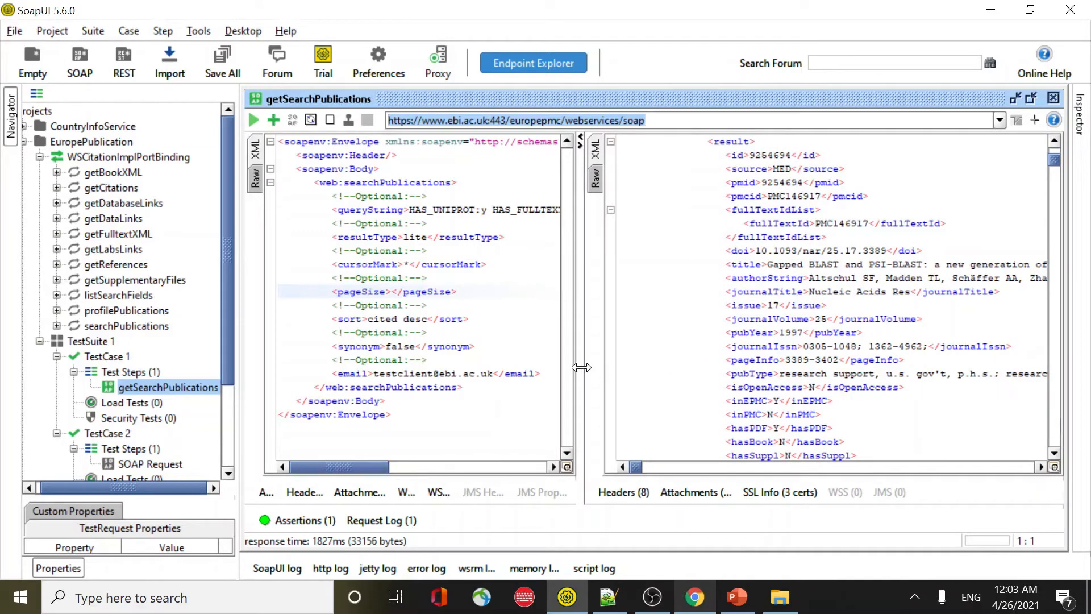
left_click_drag(580, 368, 547, 355)
scroll(719, 361, "down", 1)
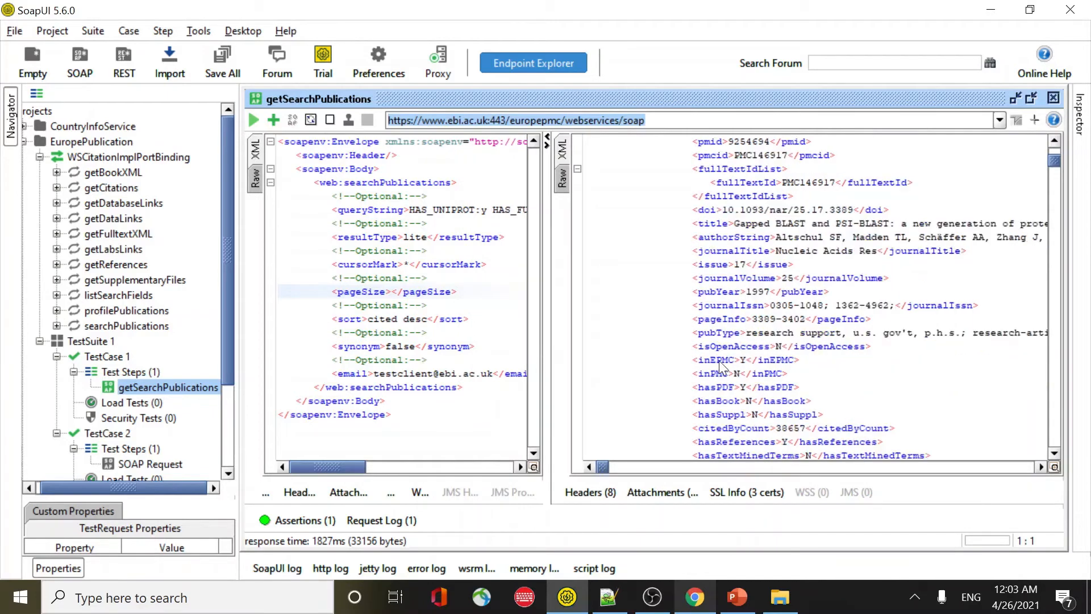
- Copy the first result's fields, from id to the closing result tag, into a new Notepad++ document
scroll(720, 361, "up", 3)
left_click_drag(681, 237, 736, 430)
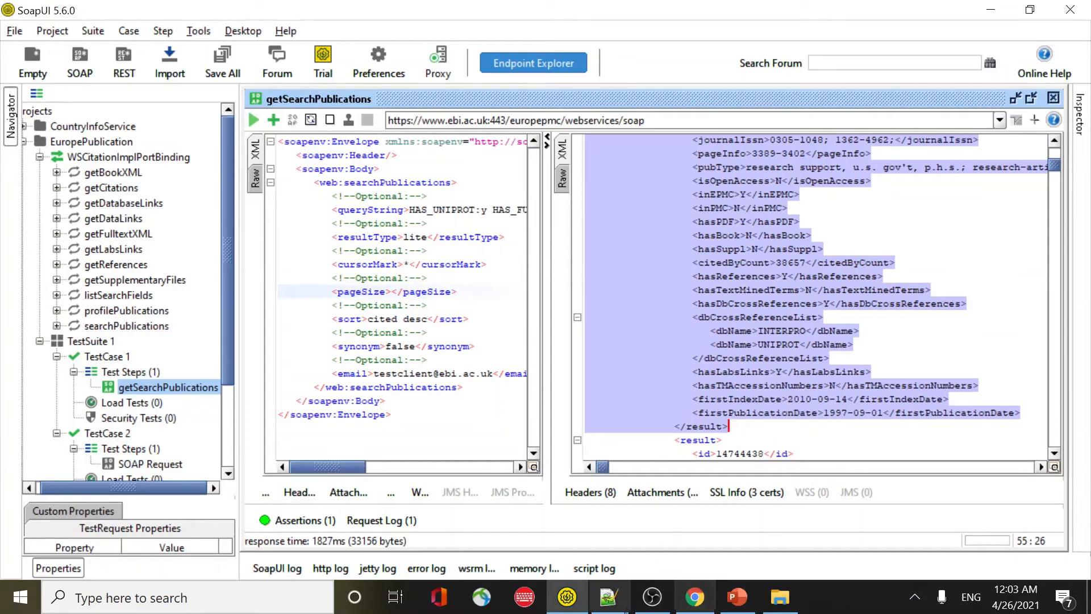
left_click(608, 597)
key("ctrl+n")
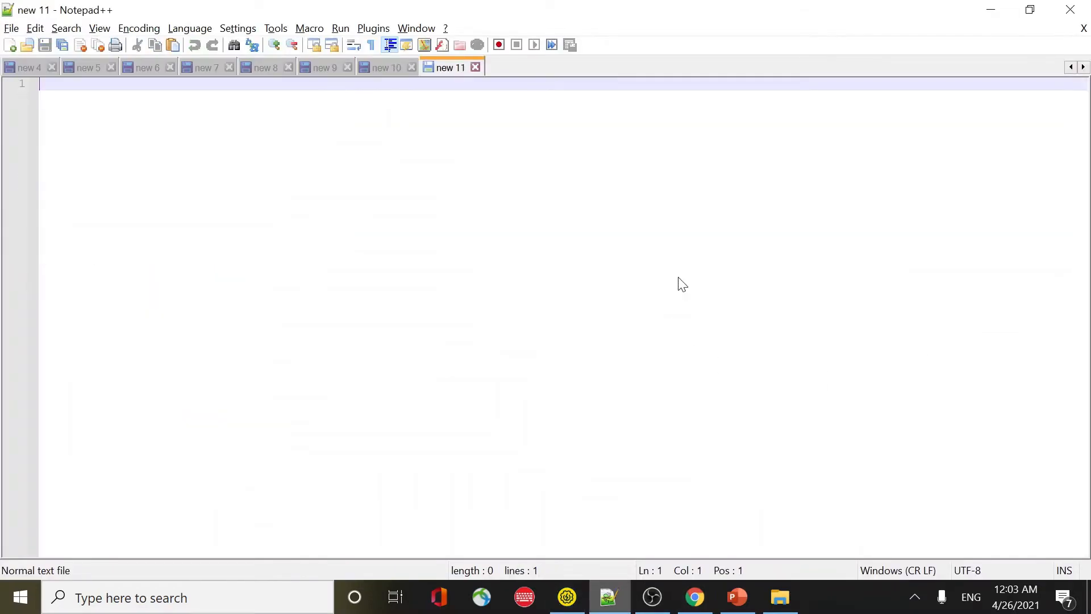
key("ctrl+v")
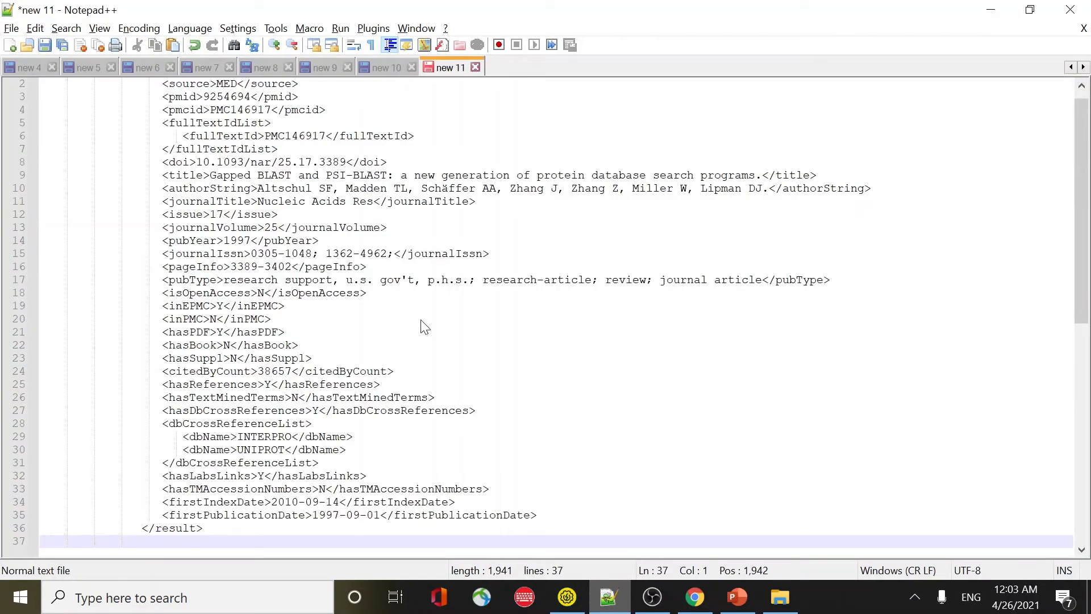
scroll(425, 327, "up", 1)
scroll(327, 249, "right", 2)
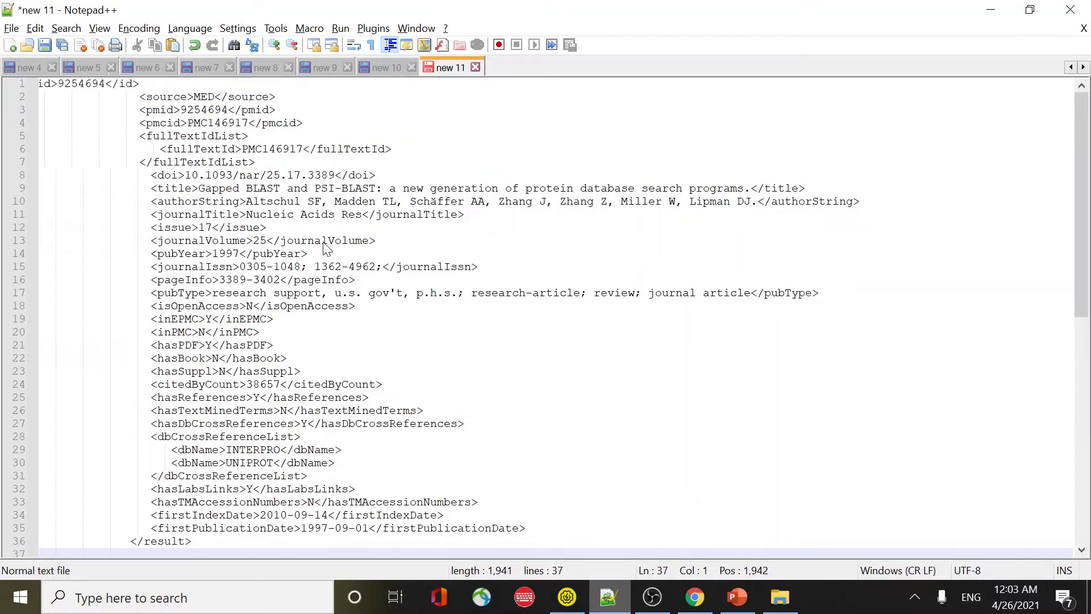
scroll(327, 248, "left", 2)
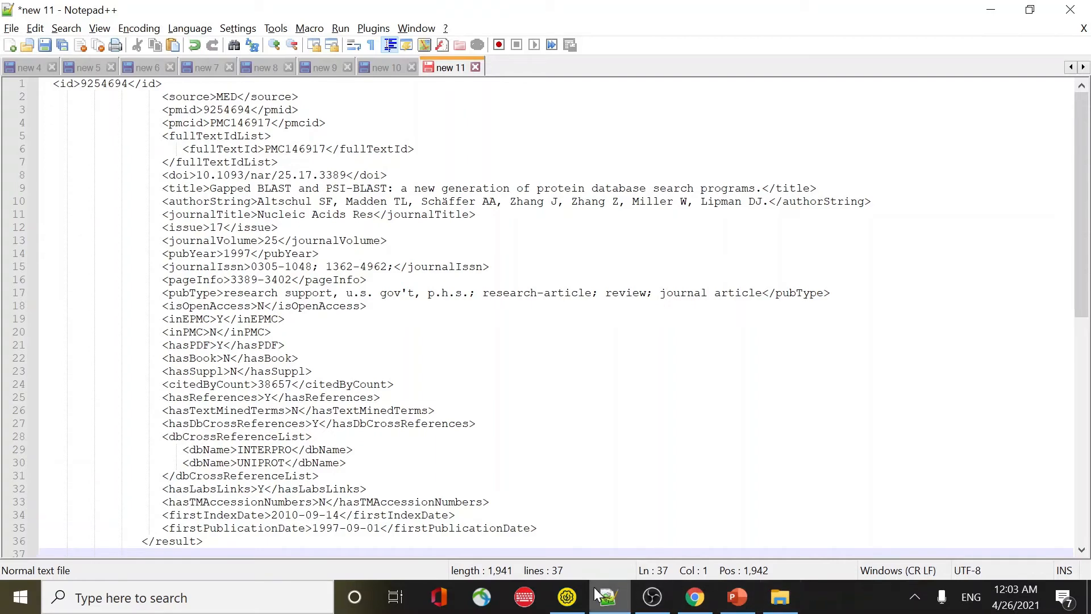
- Switch back to SoapUI and add a Contains assertion from Property Content to TestCase 1's getSearchPublications request
left_click(567, 597)
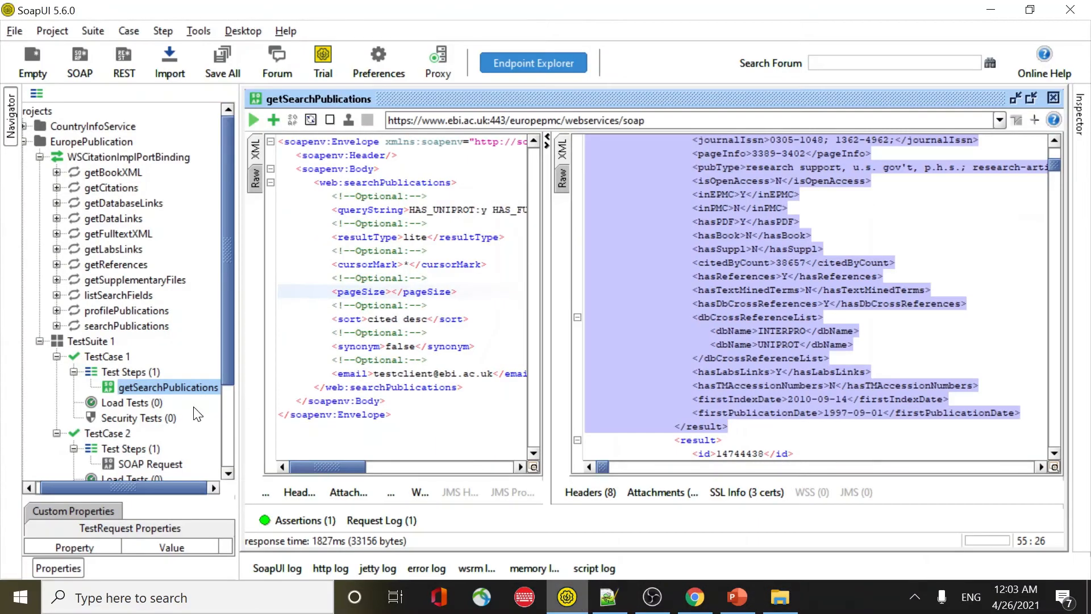
left_click(305, 520)
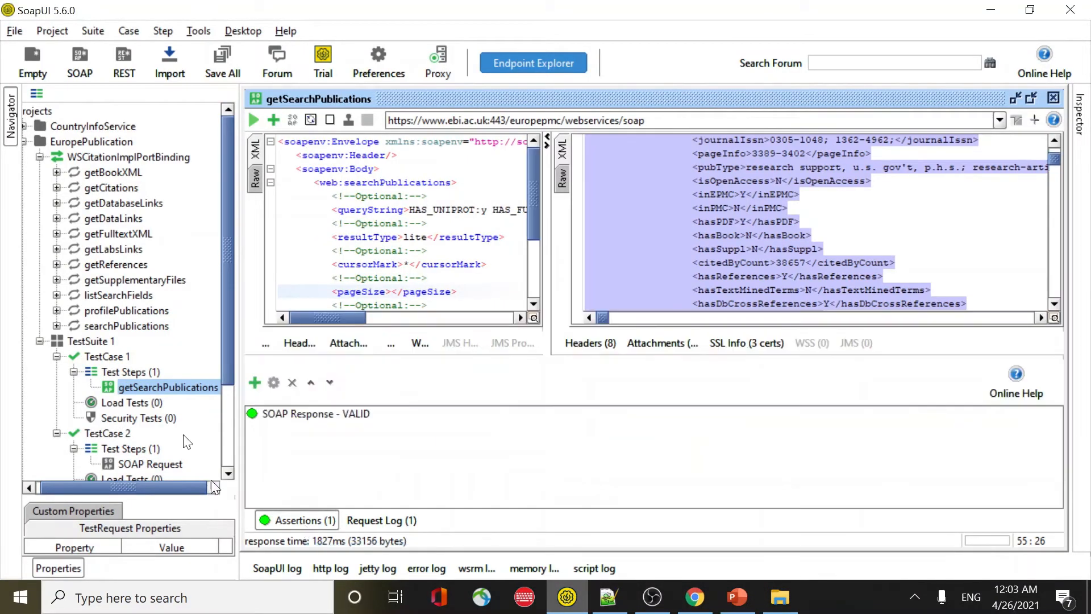
left_click(253, 380)
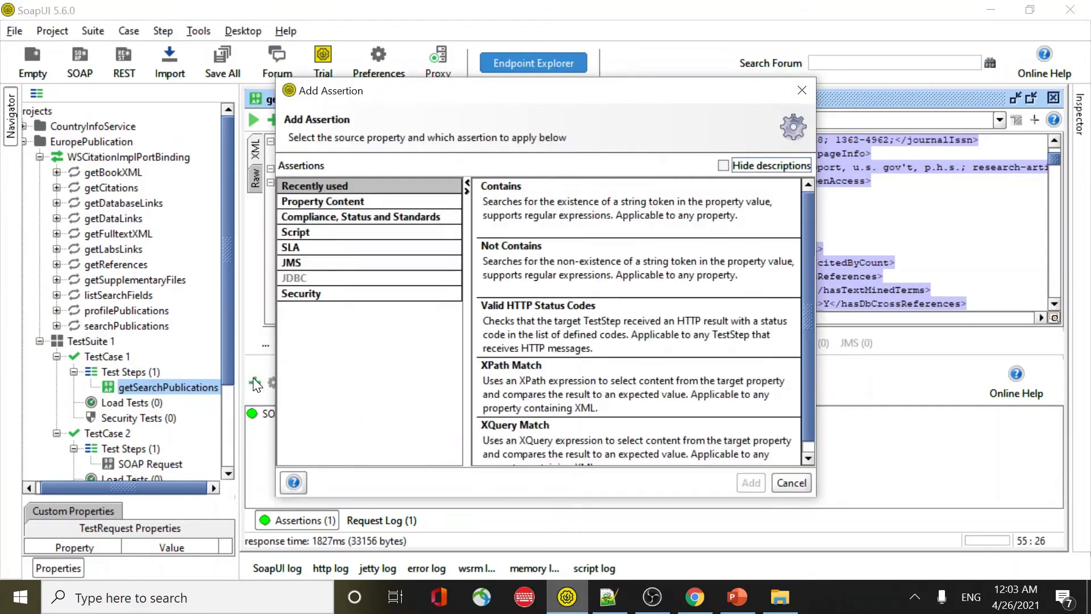
left_click(316, 202)
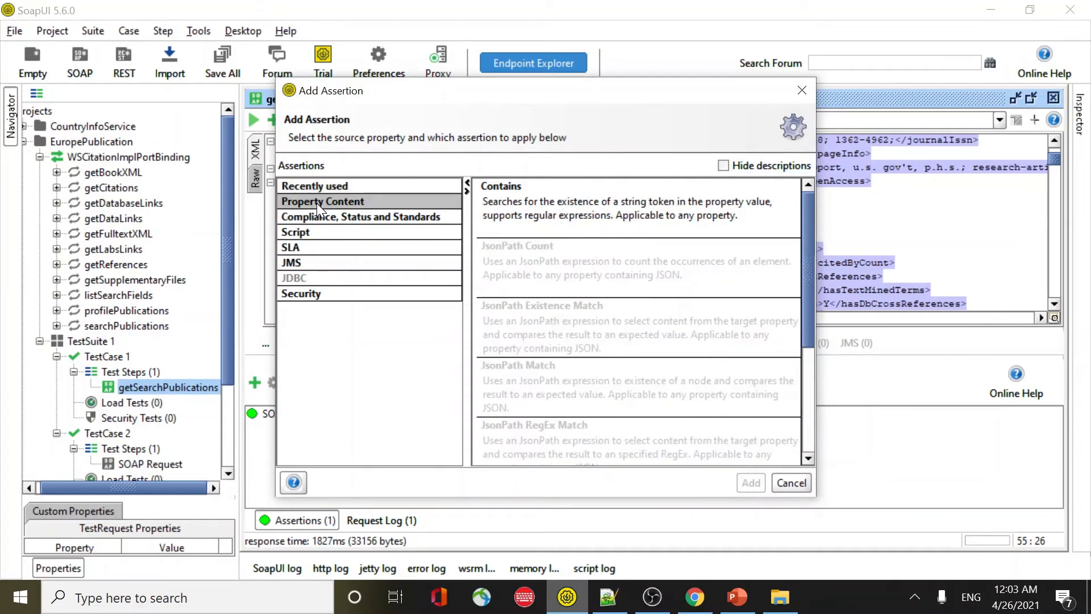
left_click(629, 210)
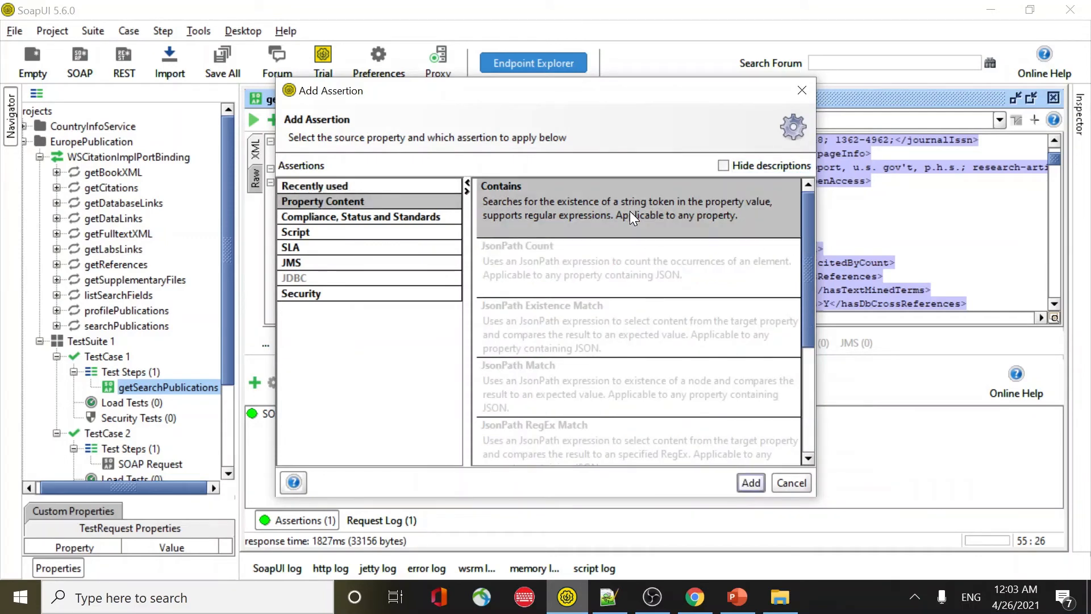
left_click(751, 482)
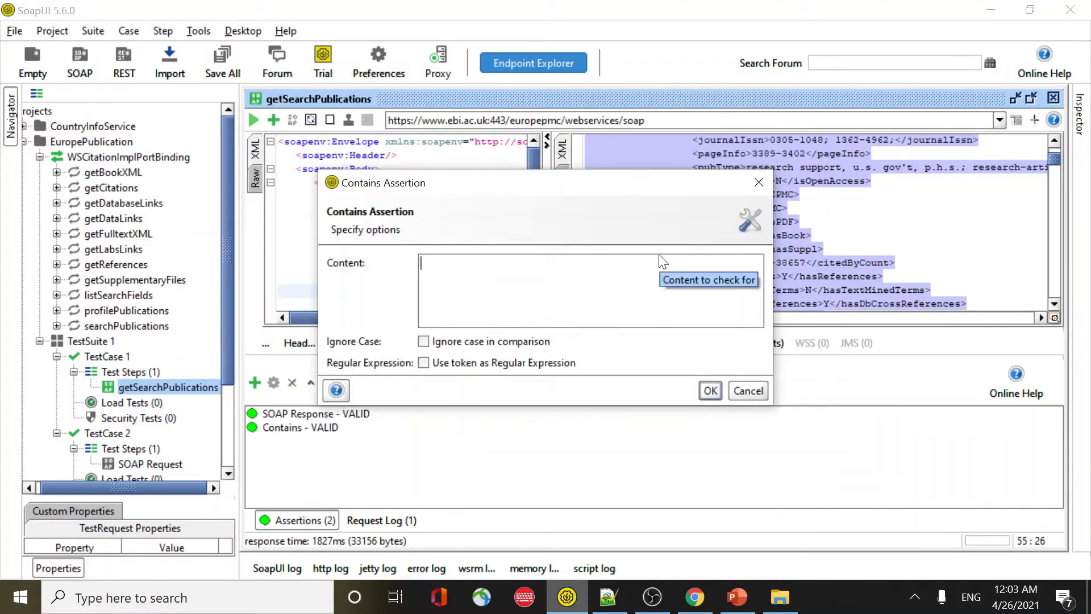
- Check the id, source and pmid tags in the Notepad++ document, then set the Contains assertion's content to "d" in SoapUI
left_click(608, 597)
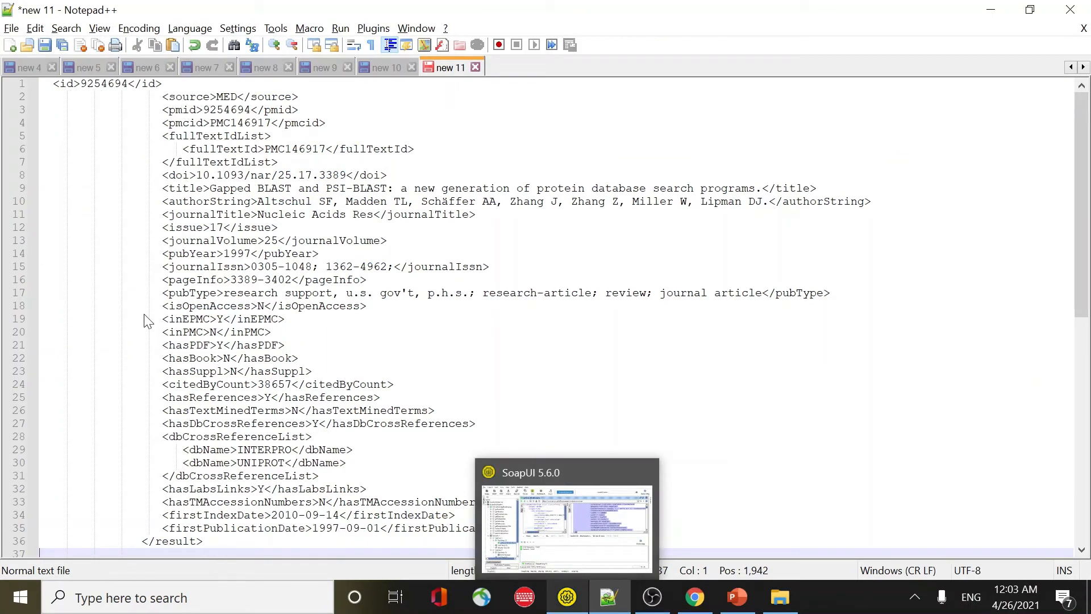
left_click(58, 85)
double_click(187, 98)
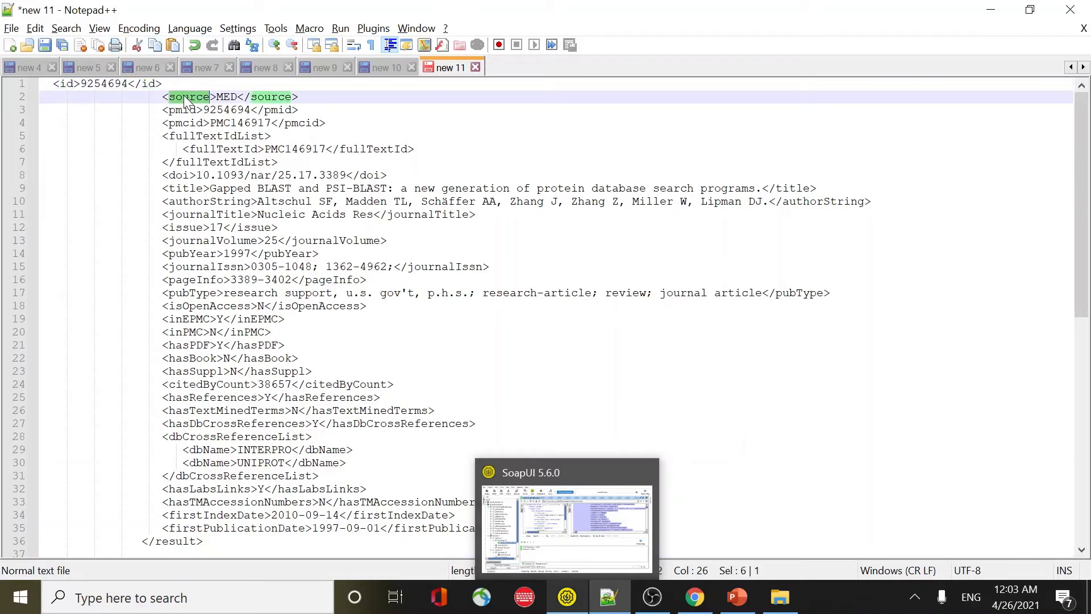
double_click(187, 110)
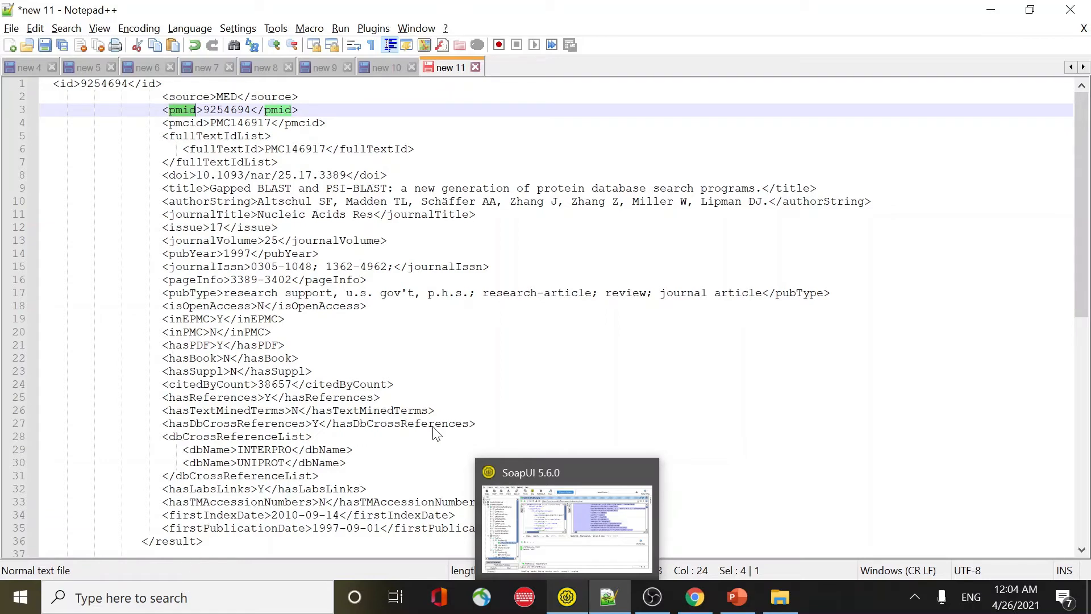
key("alt+Tab")
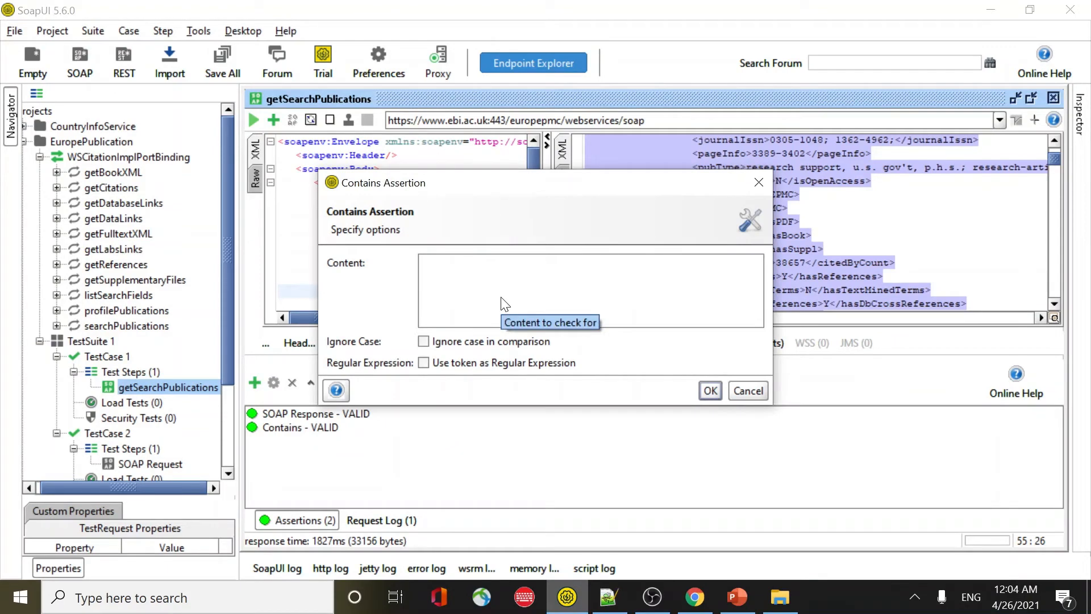
type("d")
left_click(710, 391)
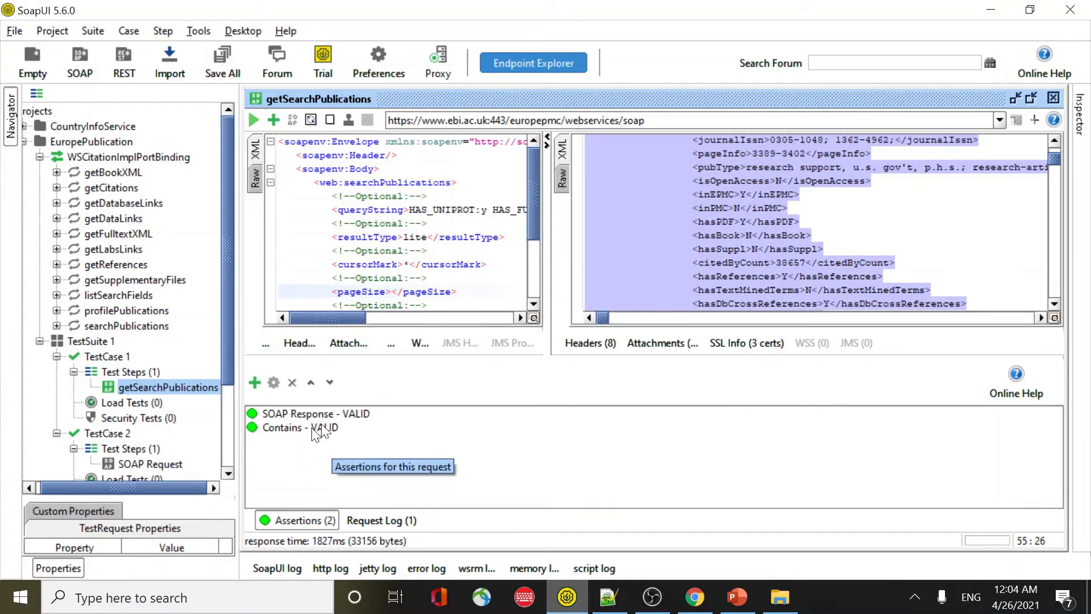
- Add a Contains assertion named firstPublicationDate with content firstPublicationDate, copying the tag name from the Notepad++ document
left_click(253, 380)
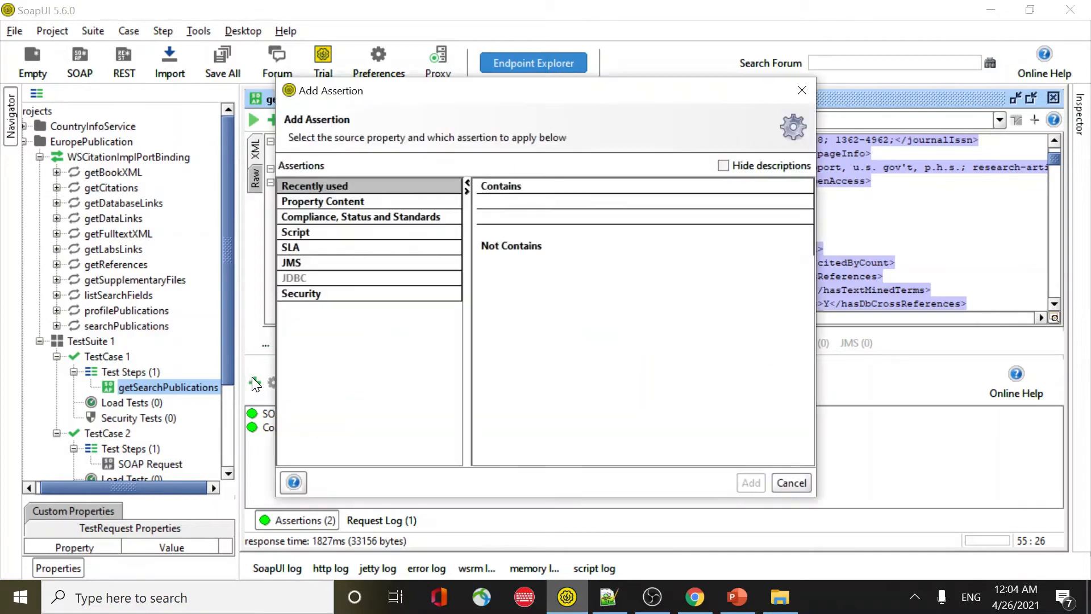
left_click(589, 189)
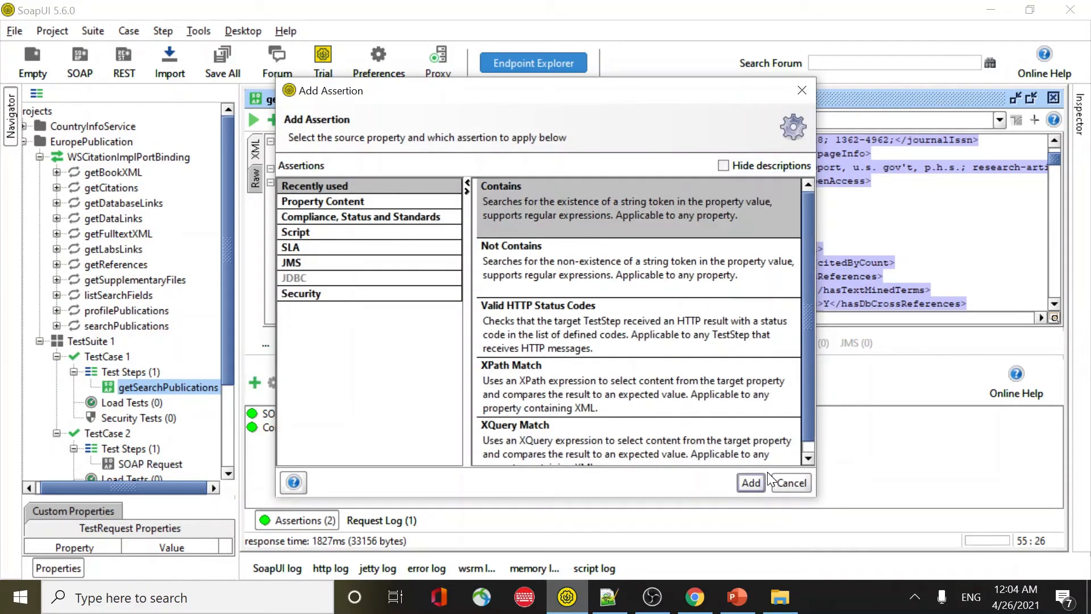
left_click(750, 483)
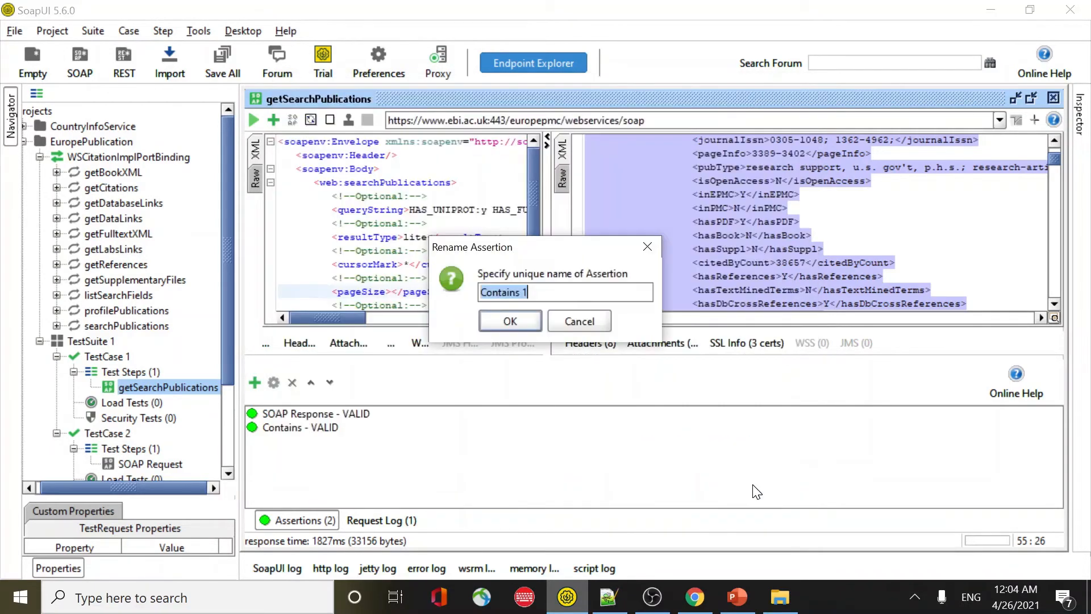
left_click(608, 607)
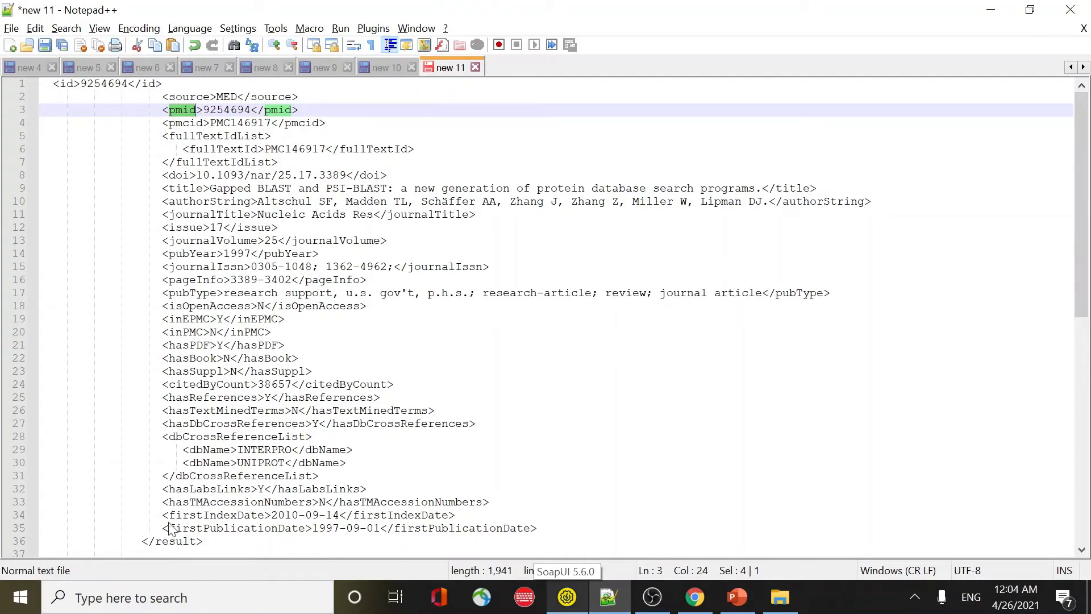
double_click(232, 528)
key("ctrl+c")
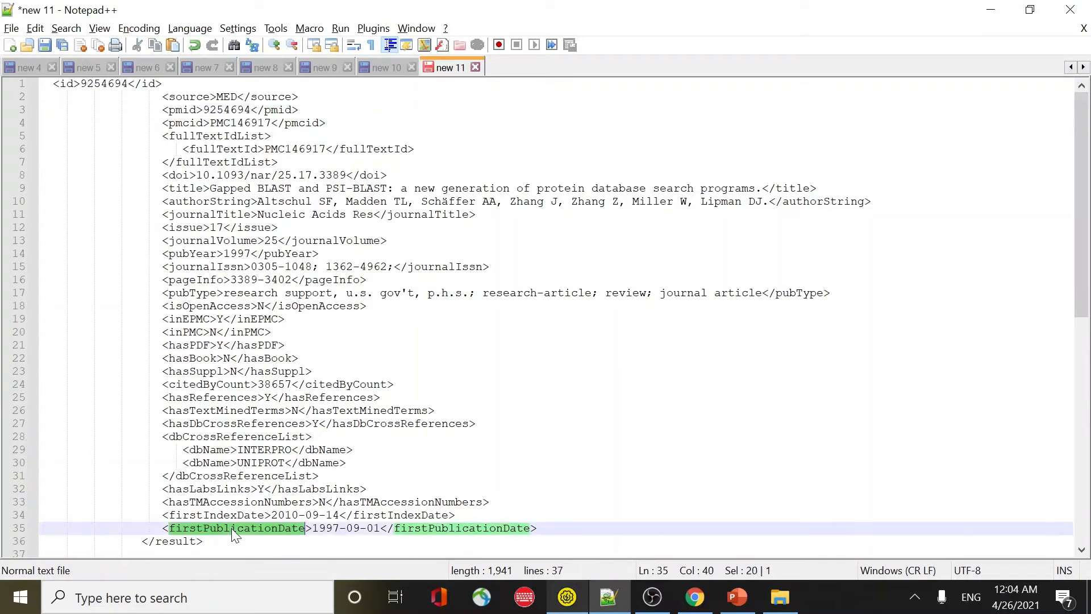
key("alt+Tab")
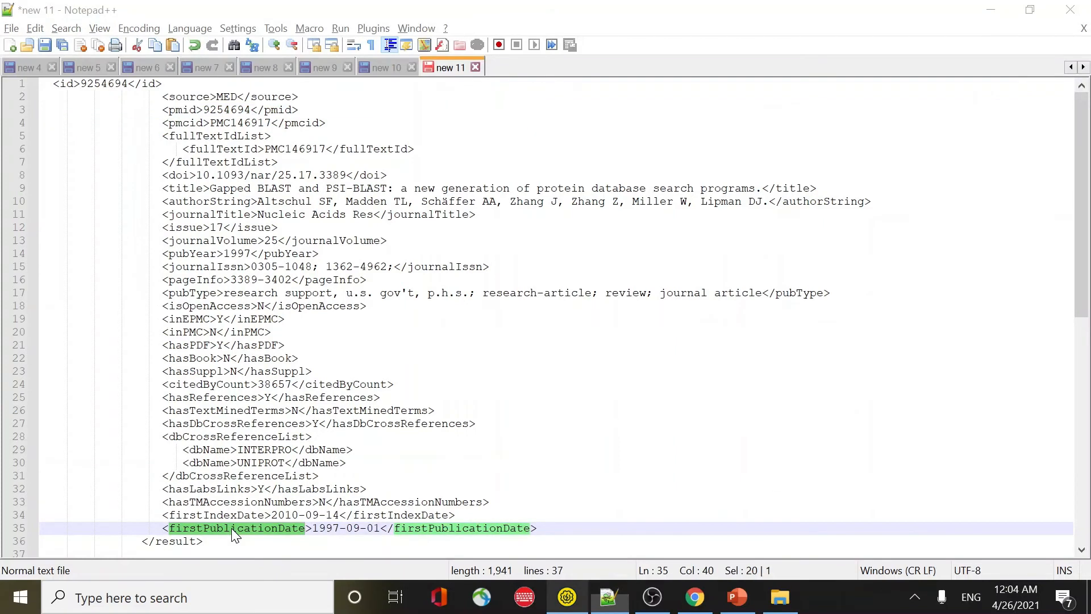
key("ctrl+v")
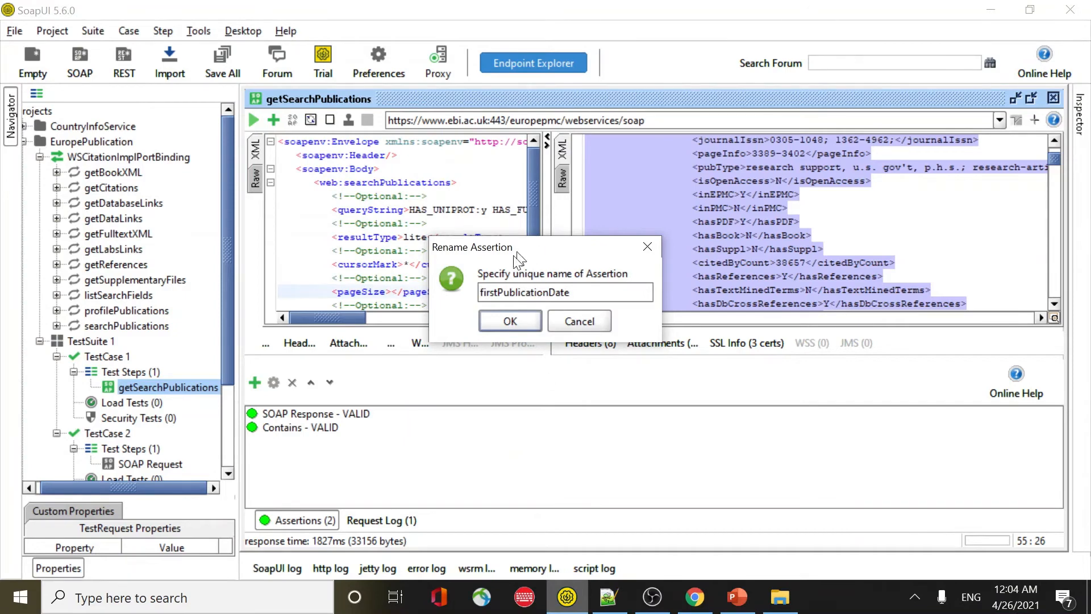
left_click(505, 323)
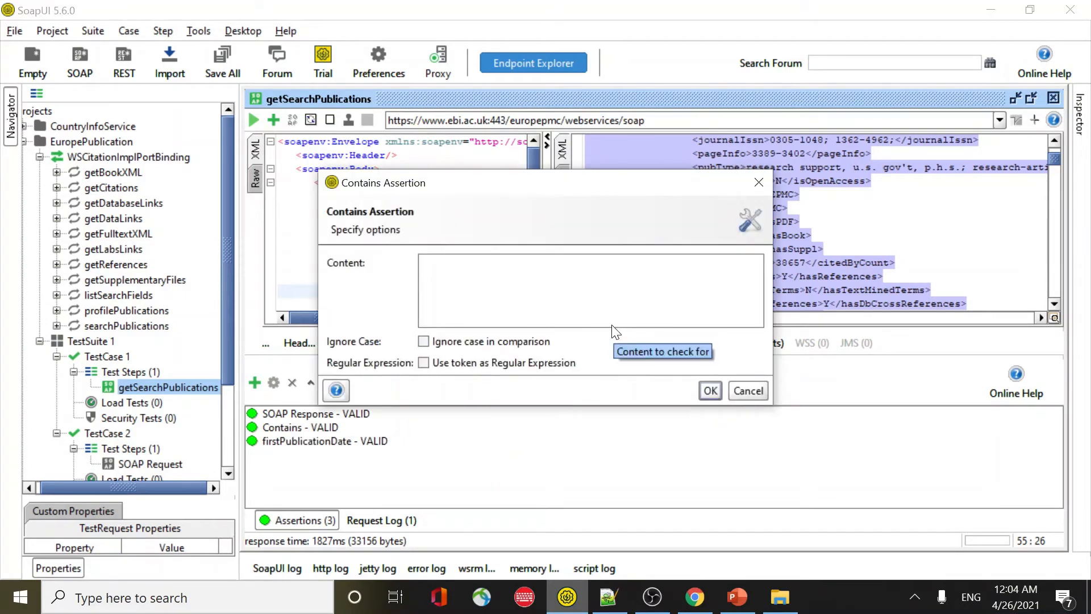
key("ctrl+v")
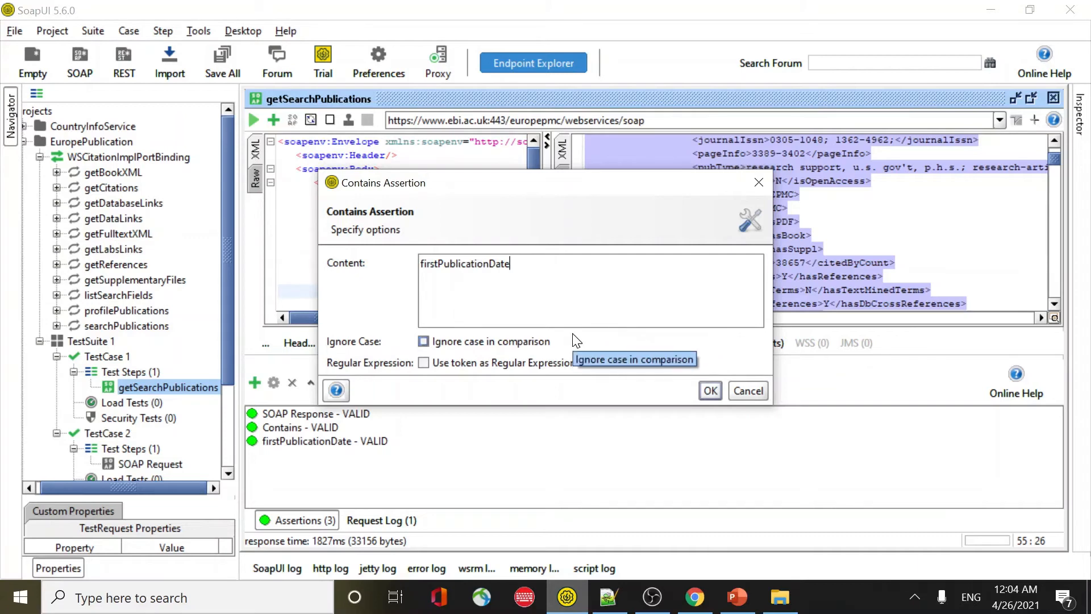
left_click(711, 390)
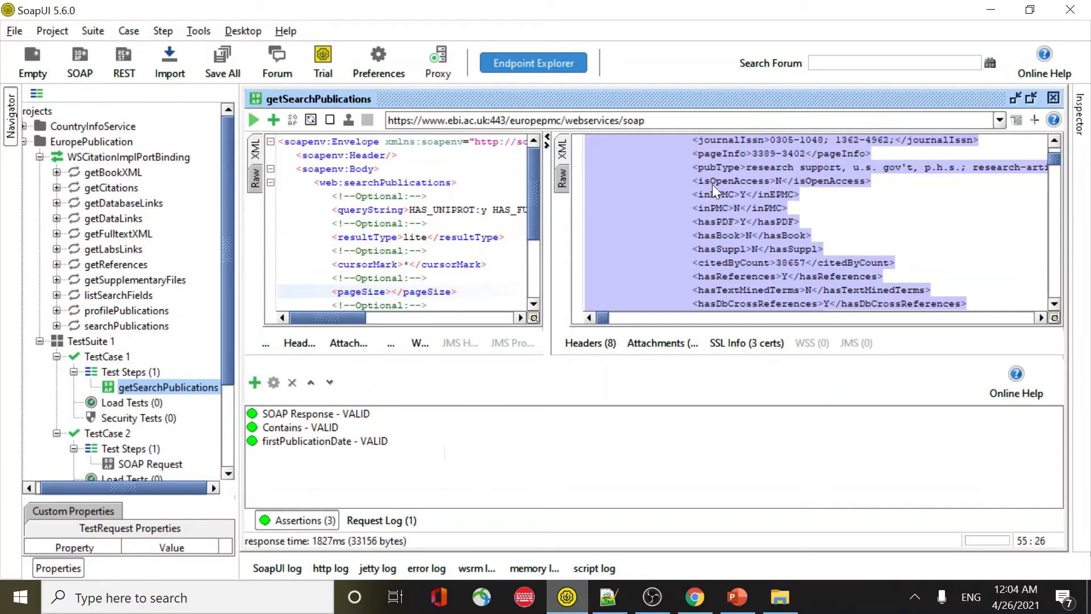
- Add a Not Contains assertion to TestCase 1's getSearchPublications request
left_click(255, 385)
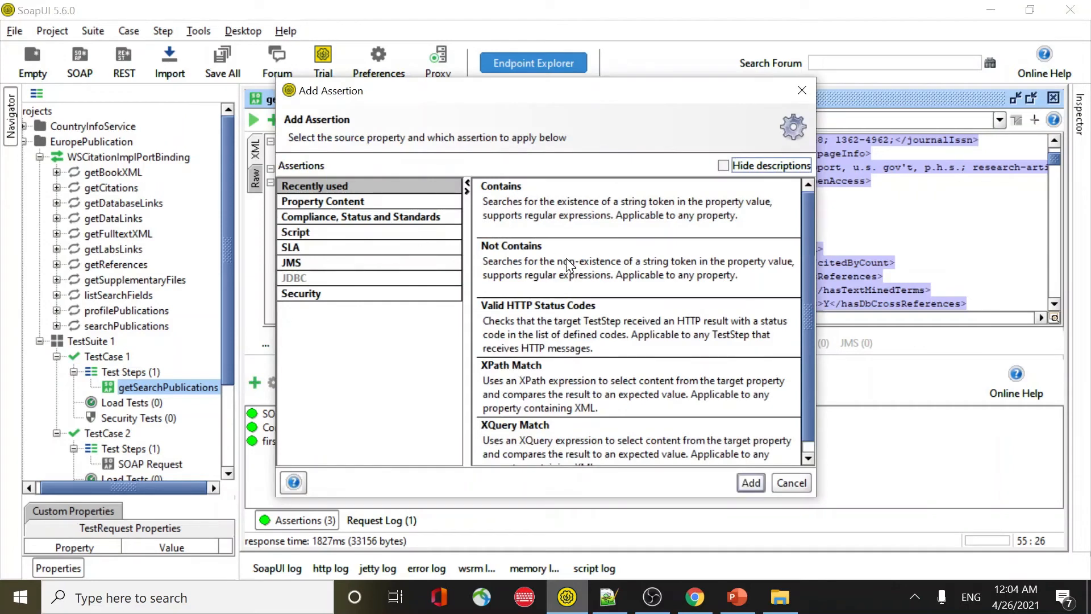
left_click(566, 260)
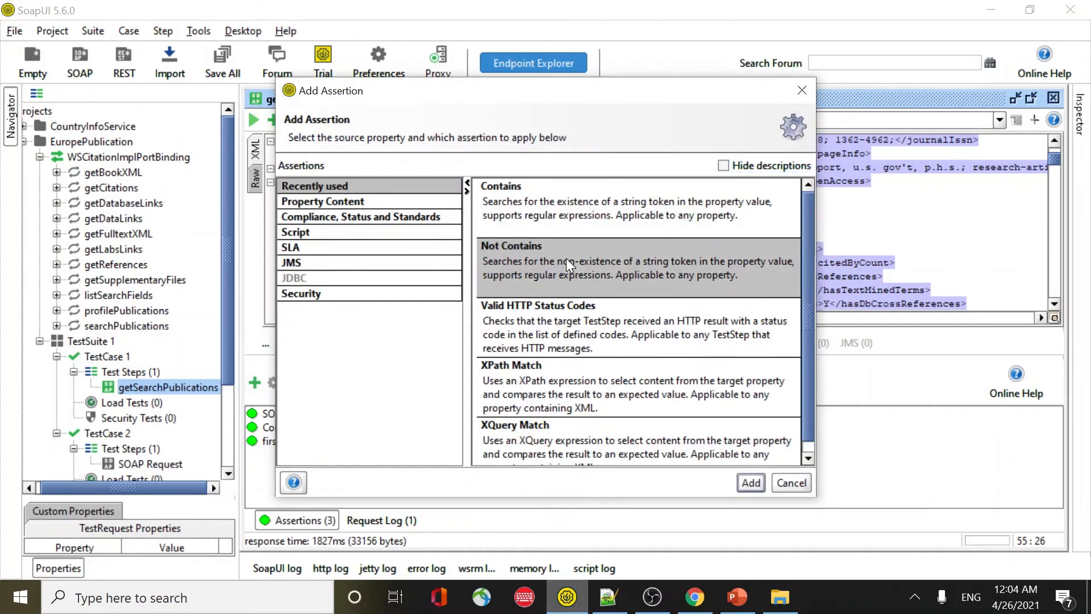
left_click(751, 483)
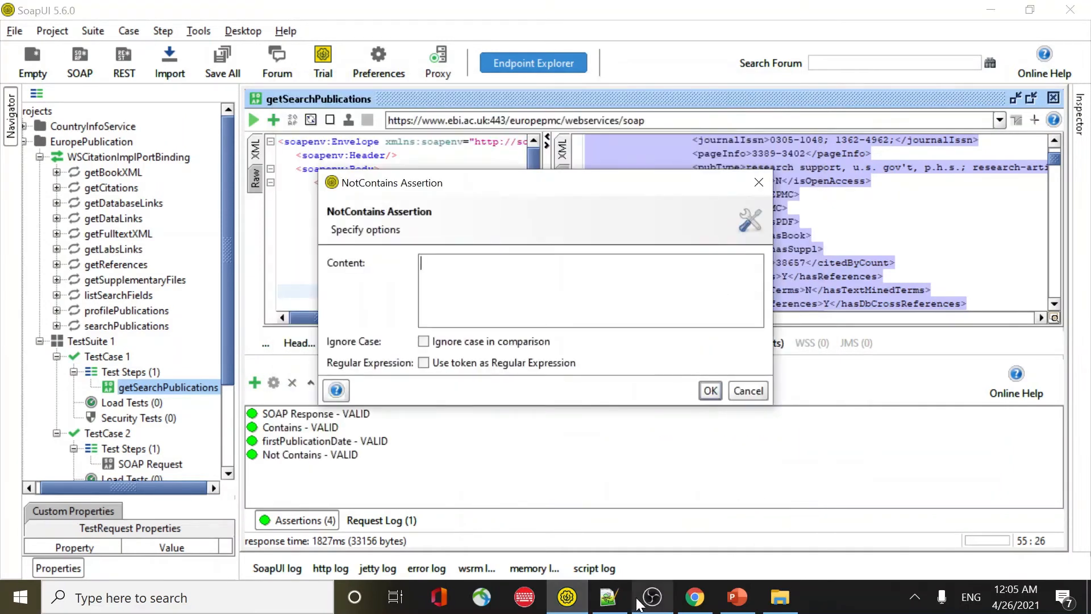
- Set the Not Contains assertion's content to hasDbCrossReference, taking the tag name from the Notepad++ document
left_click(608, 597)
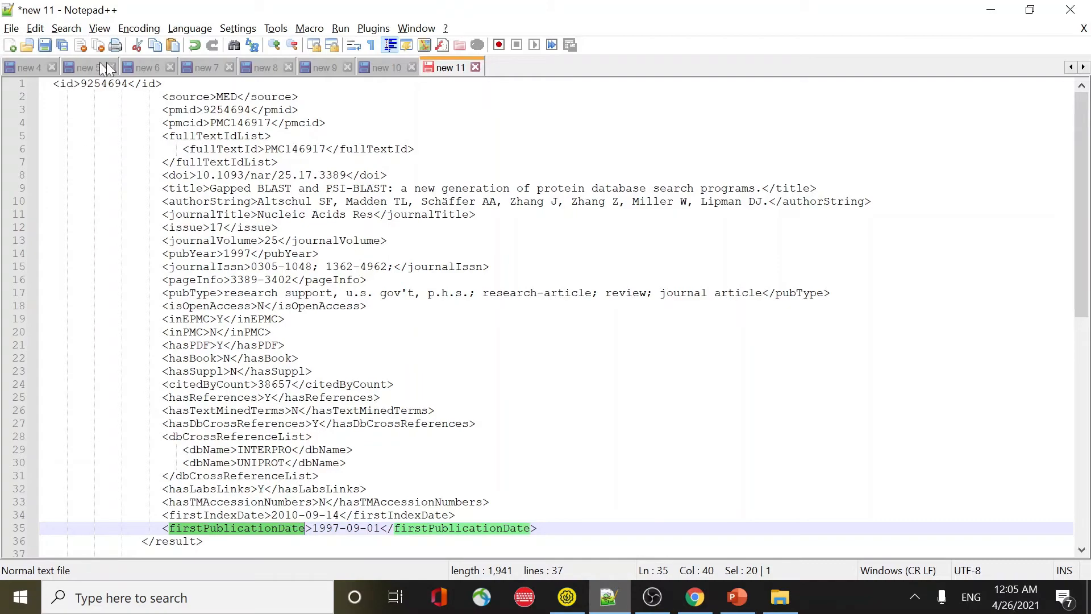
key("alt+Tab")
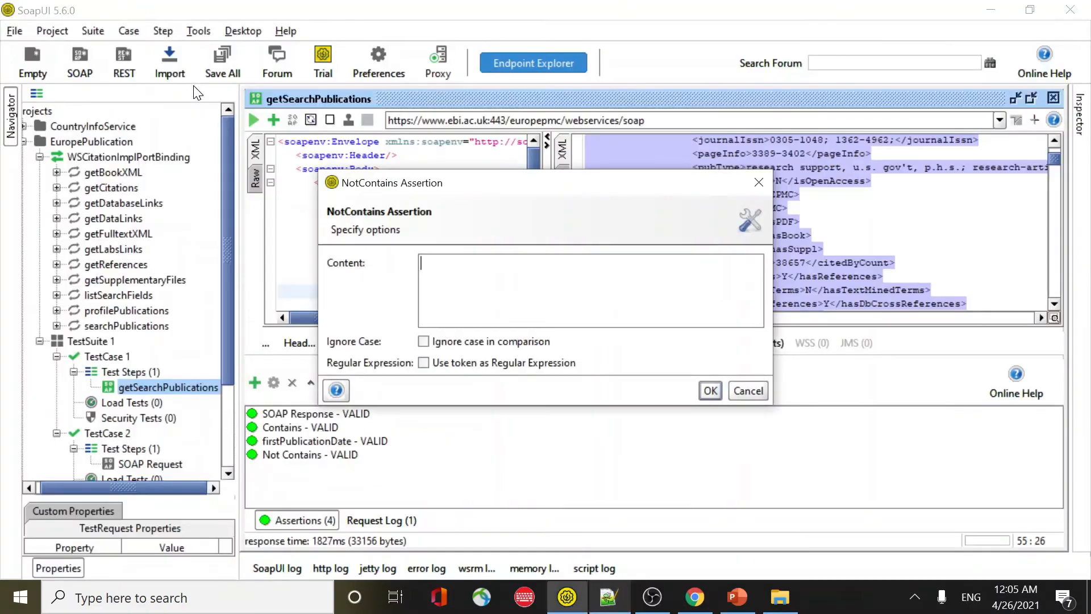
key("alt+Tab")
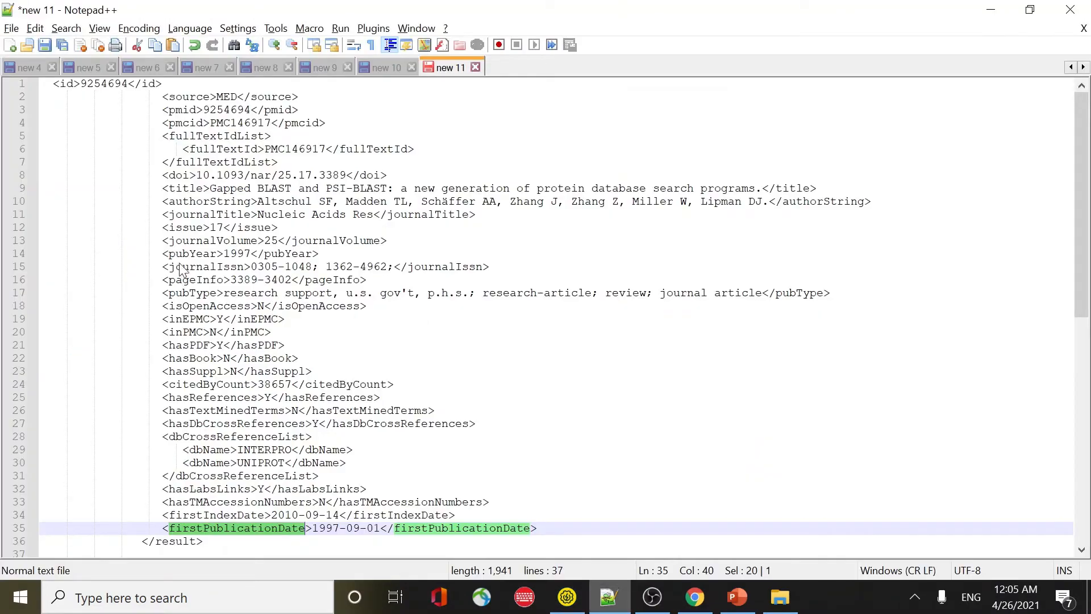
double_click(196, 425)
key("ctrl+c")
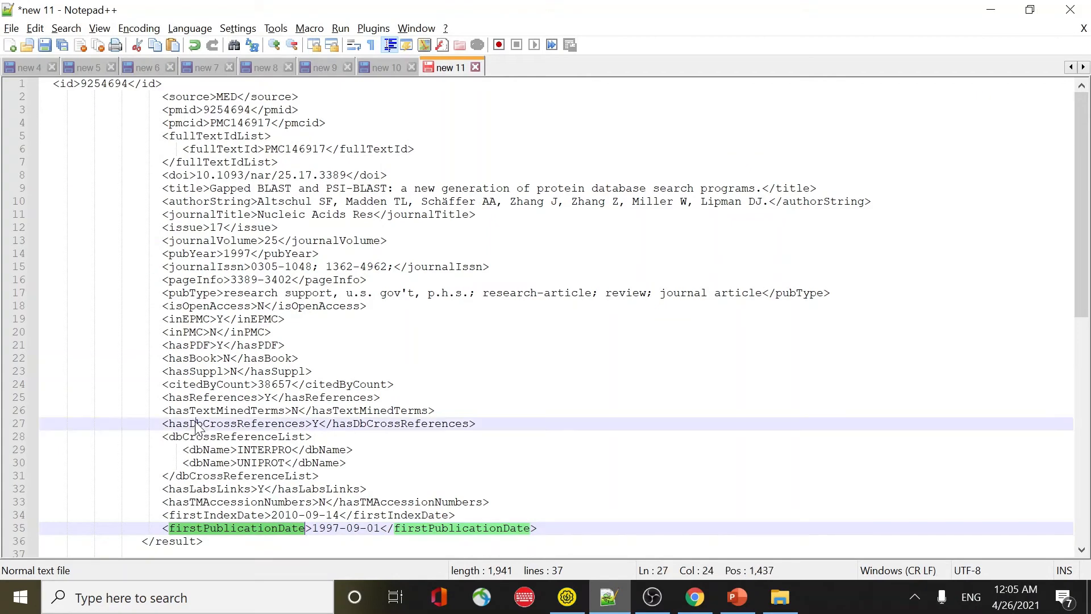
key("alt+Tab")
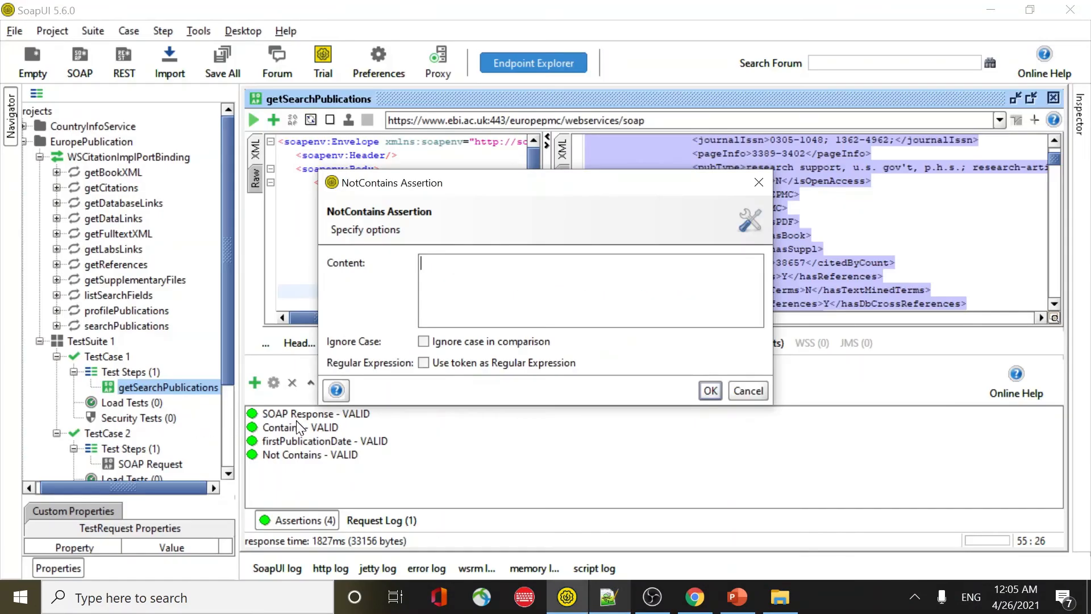
key("ctrl+v")
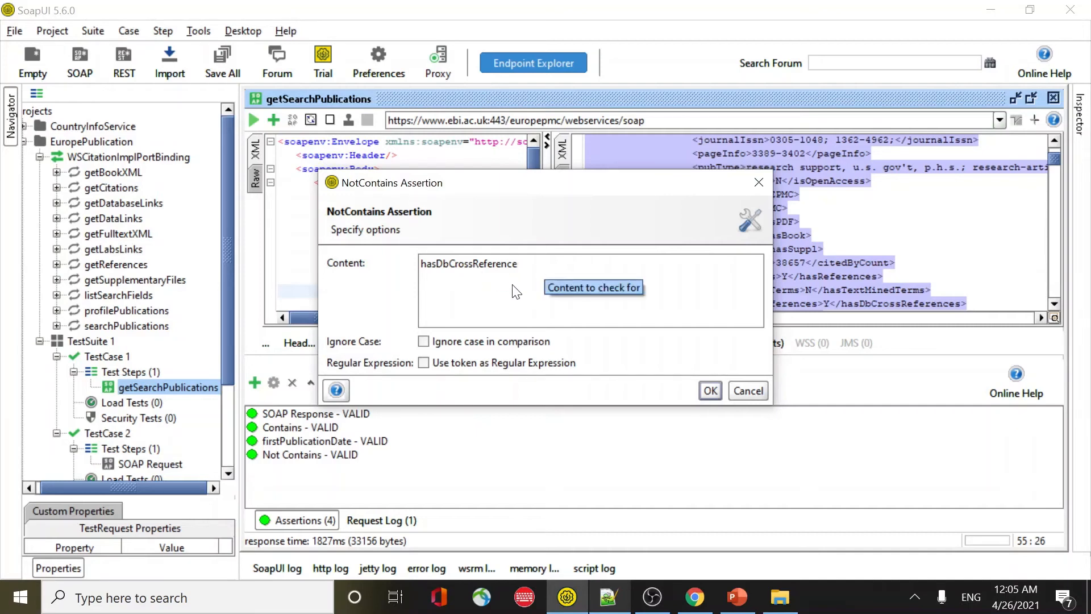
left_click(710, 391)
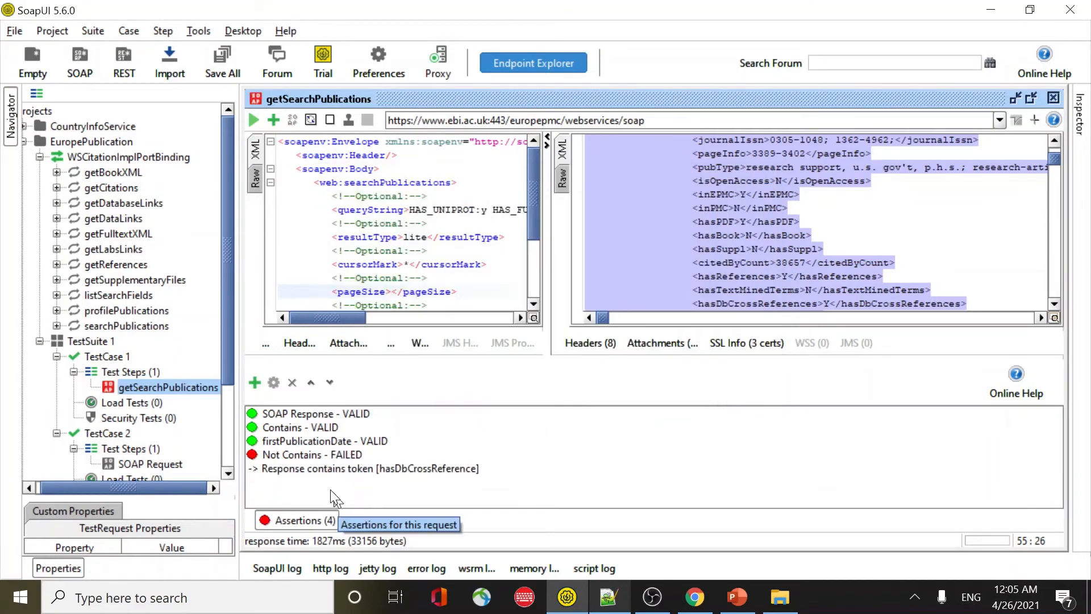
- Change the Not Contains assertion's content to hasDbCrossReferencehome, checking the original tag in Notepad++ and reviewing the assertion in SoapUI
left_click(322, 457)
double_click(321, 457)
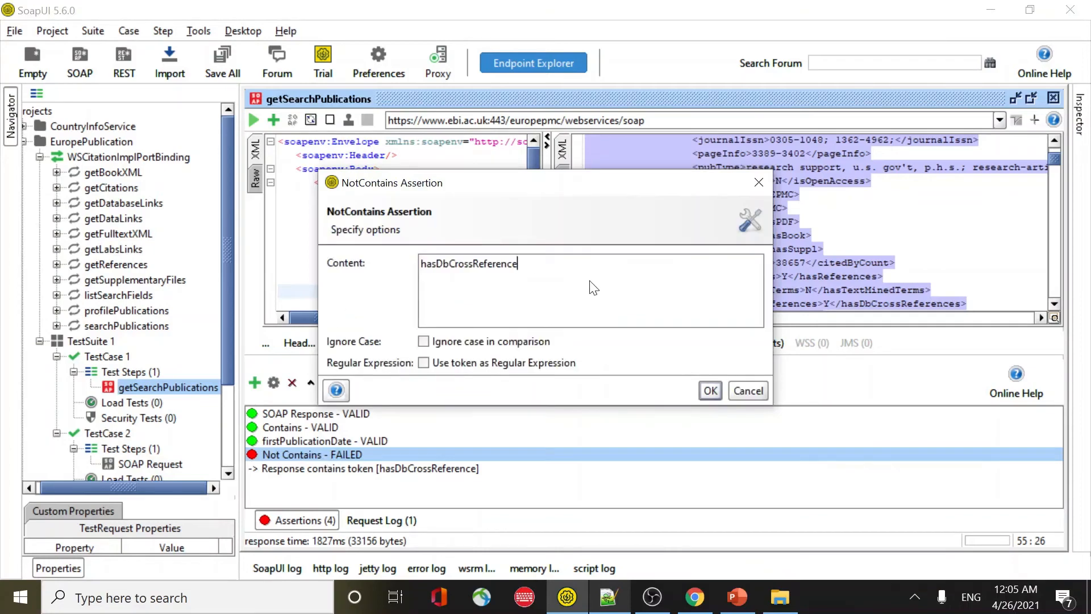
left_click(609, 596)
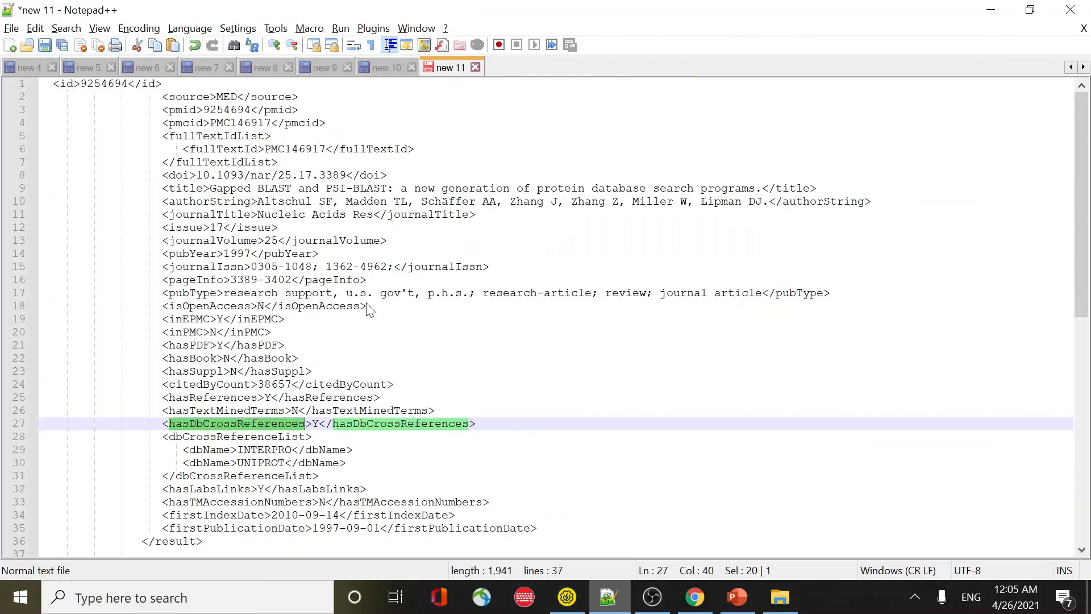
key("alt+Tab")
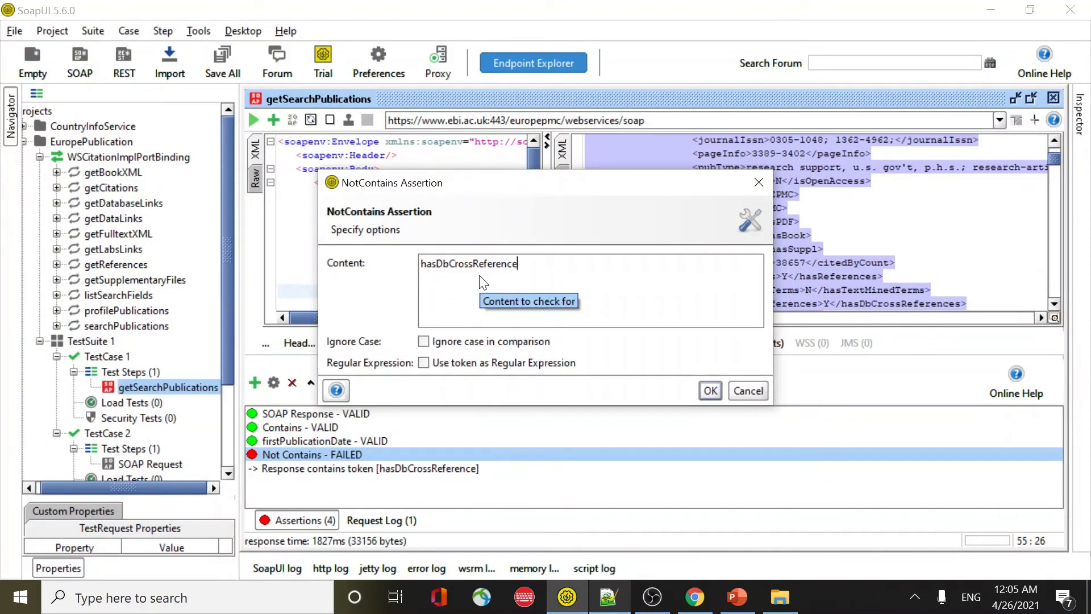
type("home")
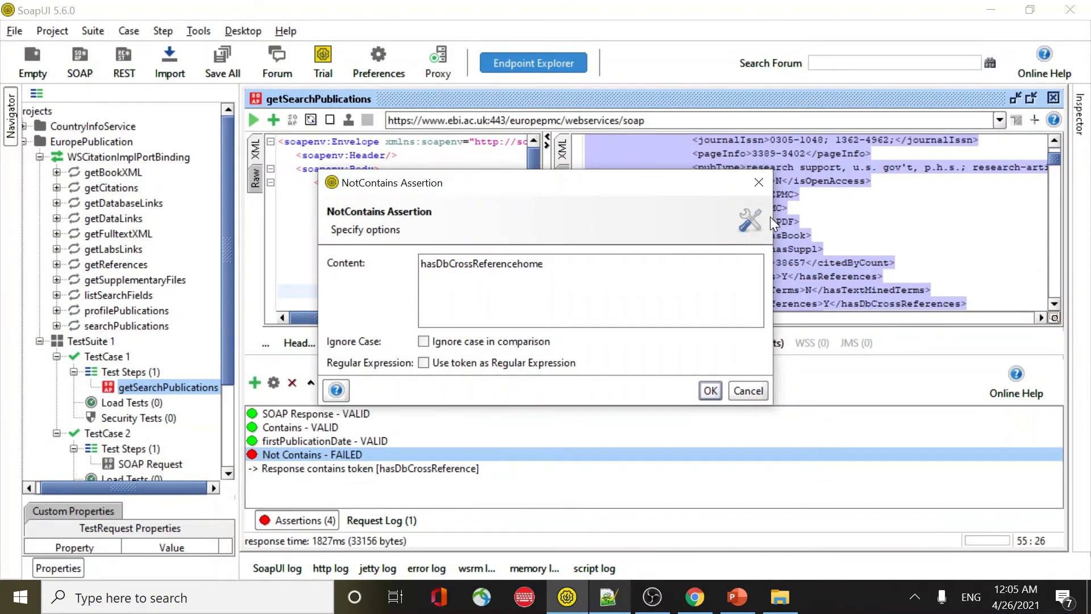
left_click(703, 391)
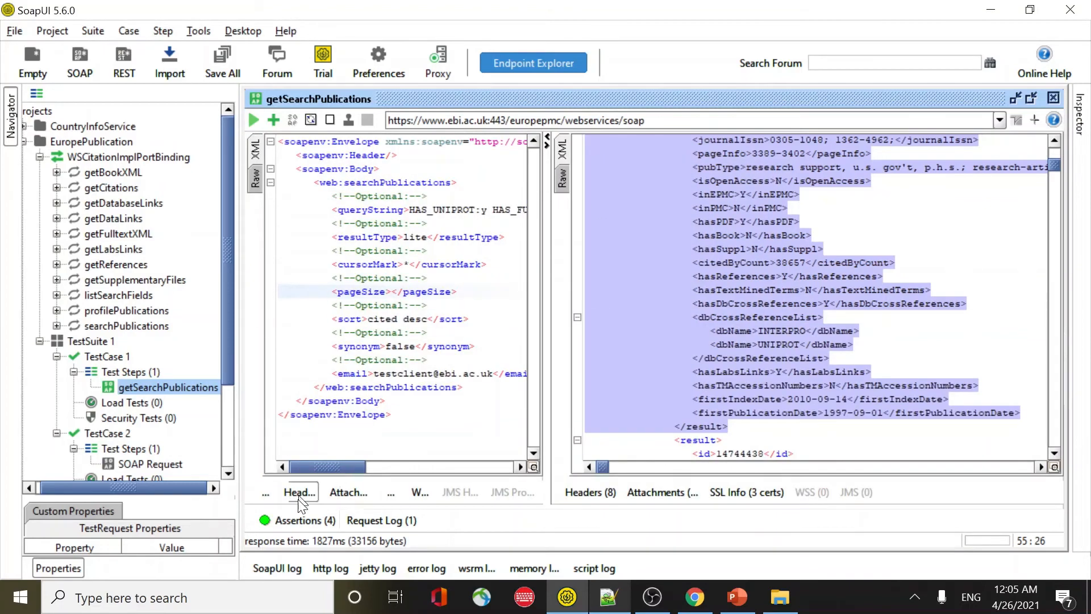
left_click(298, 520)
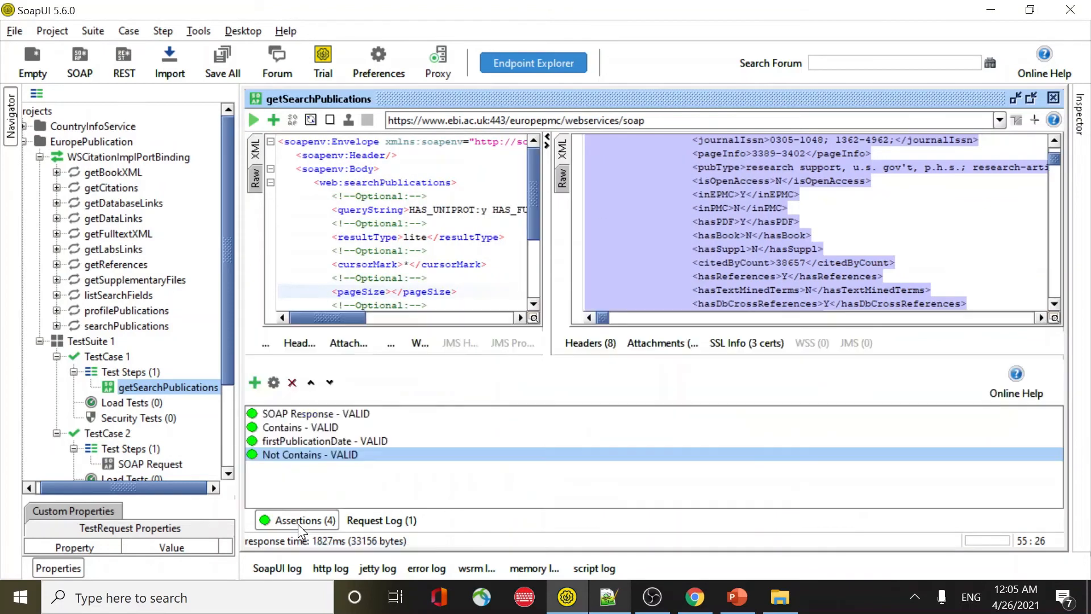
double_click(328, 454)
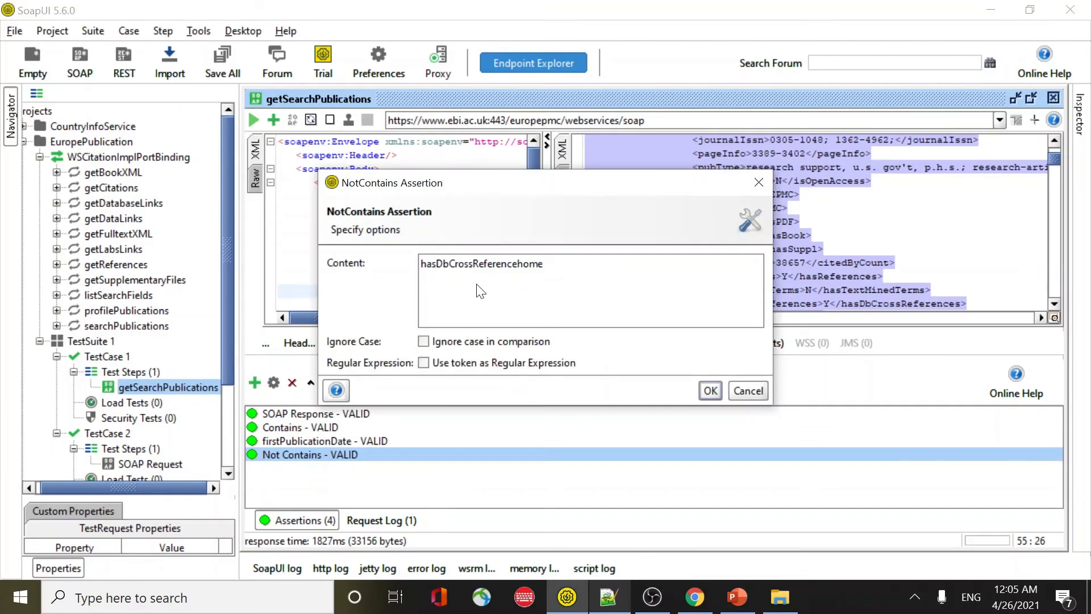
left_click(620, 262)
left_click(712, 390)
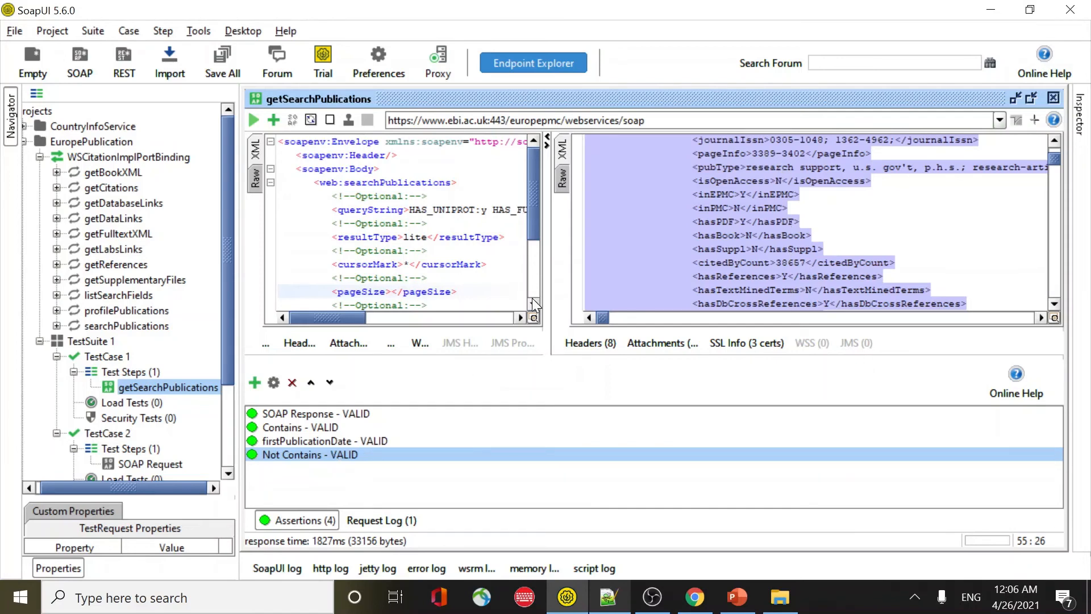
- Add a Valid HTTP Status Codes assertion from Compliance, Status and Standards with code 200
left_click(257, 383)
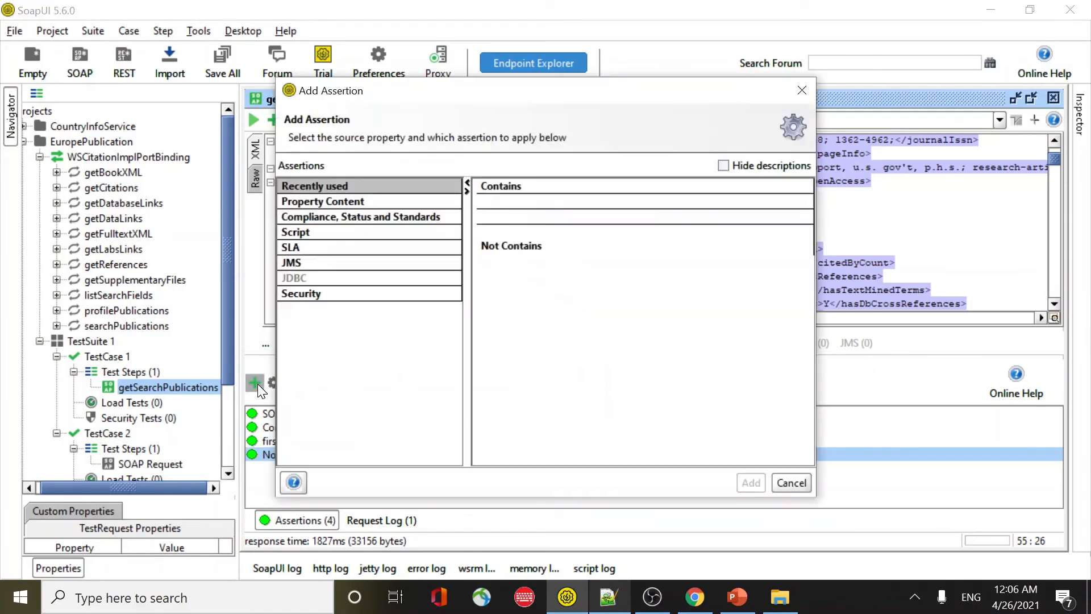
left_click(372, 222)
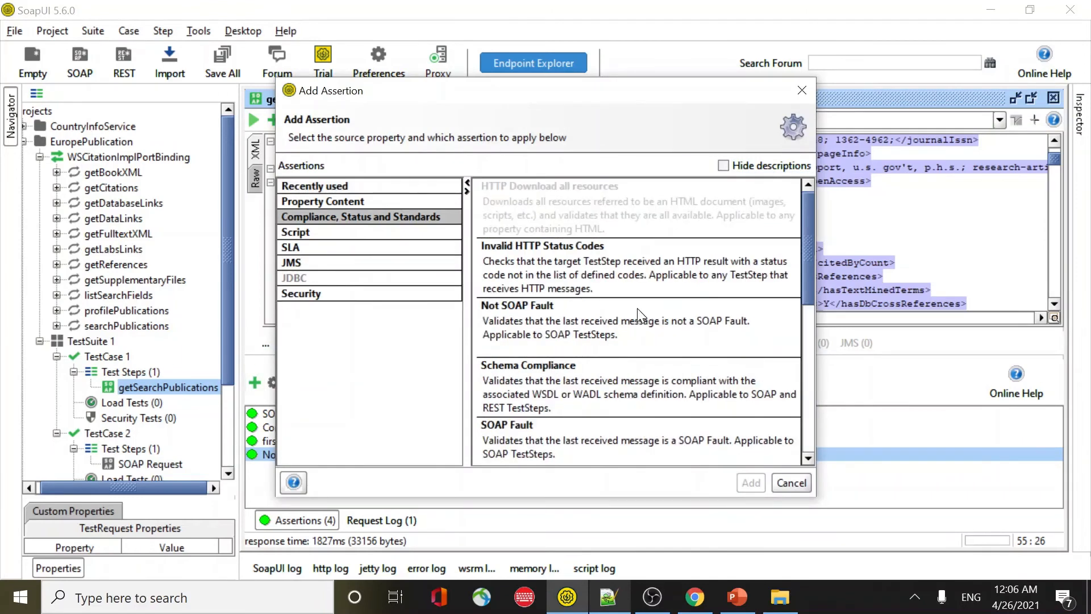
left_click(809, 405)
left_click(580, 299)
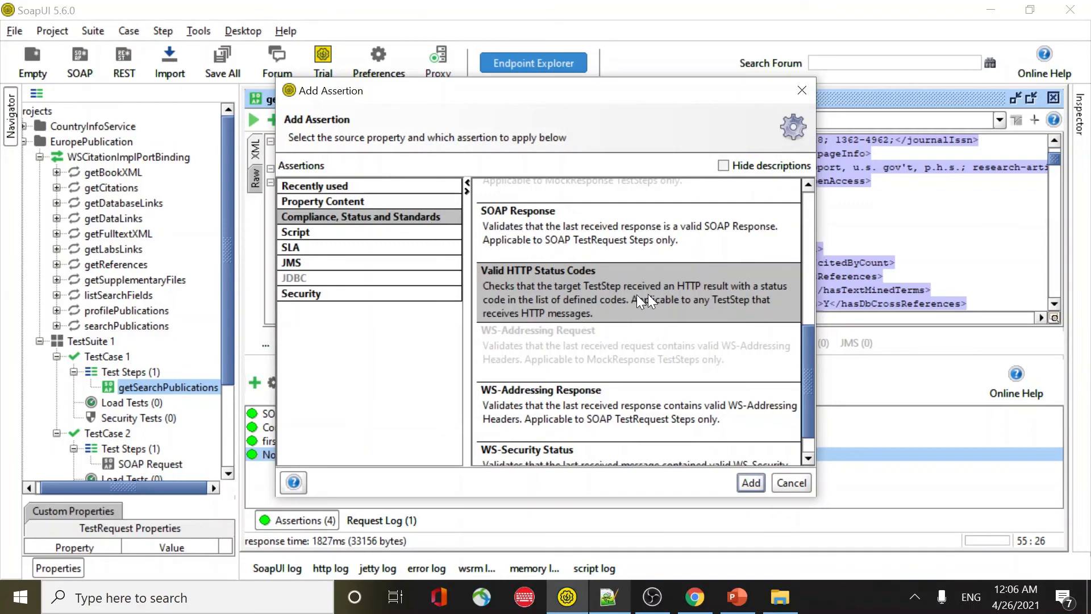
left_click(750, 483)
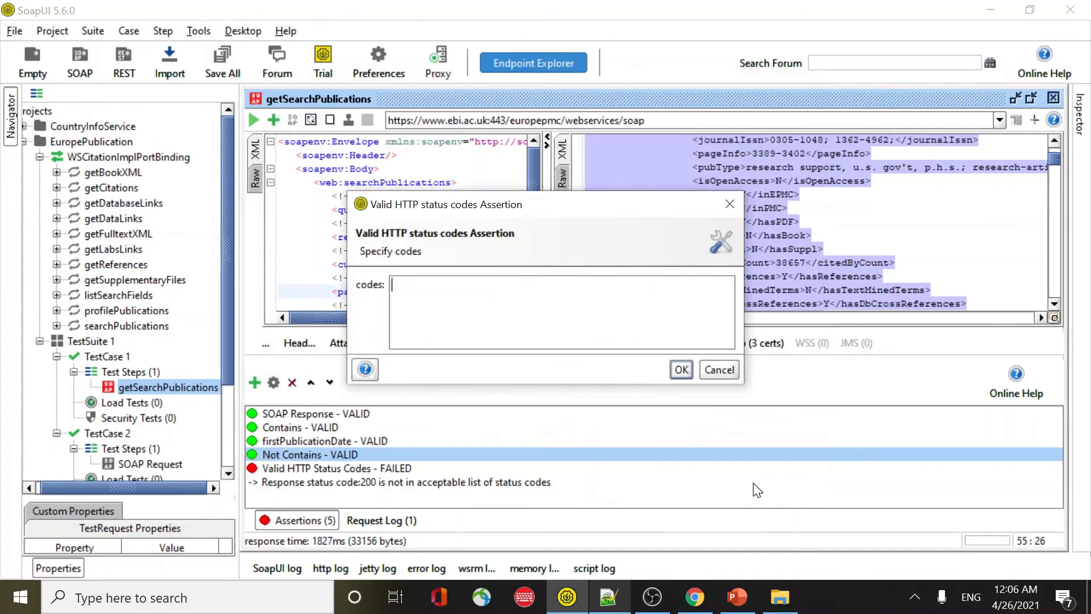
type("200")
left_click(681, 370)
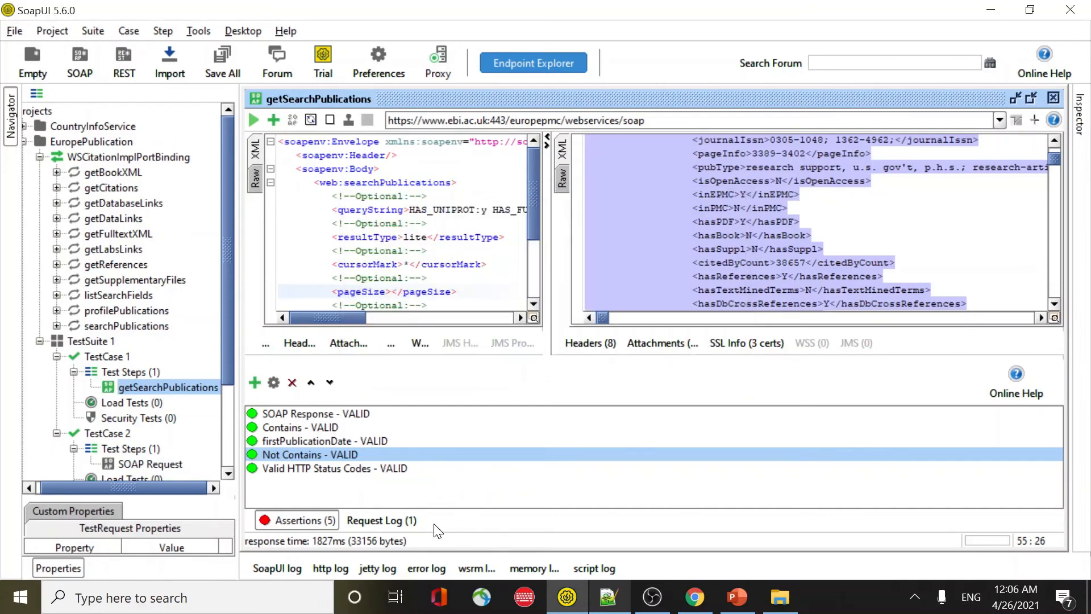
left_click(375, 468)
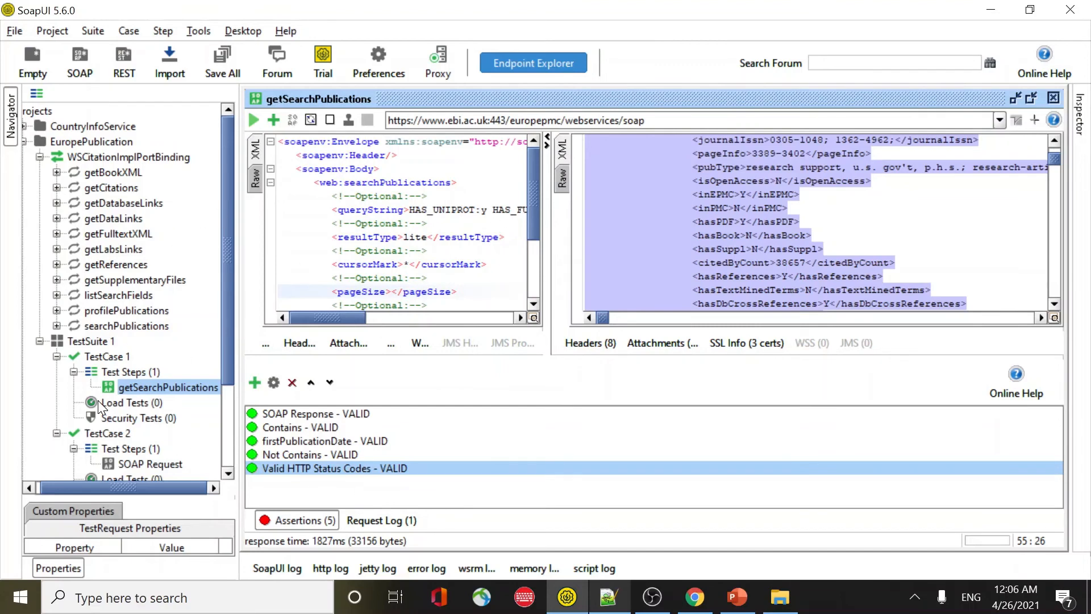
- Widen the request pane of getSearchPublications and close its editor
right_click(144, 387)
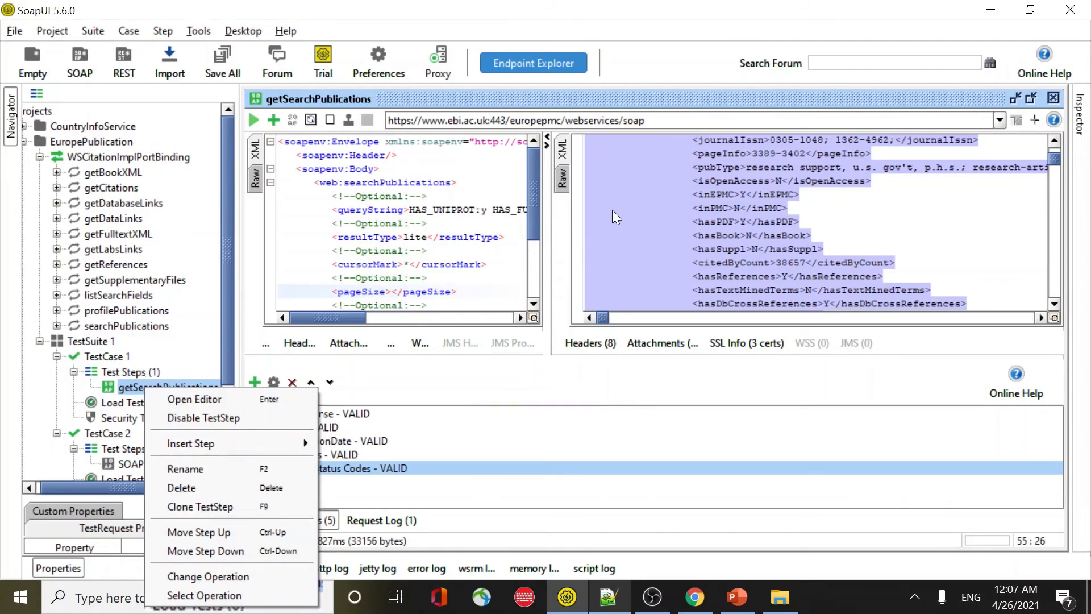
left_click(545, 271)
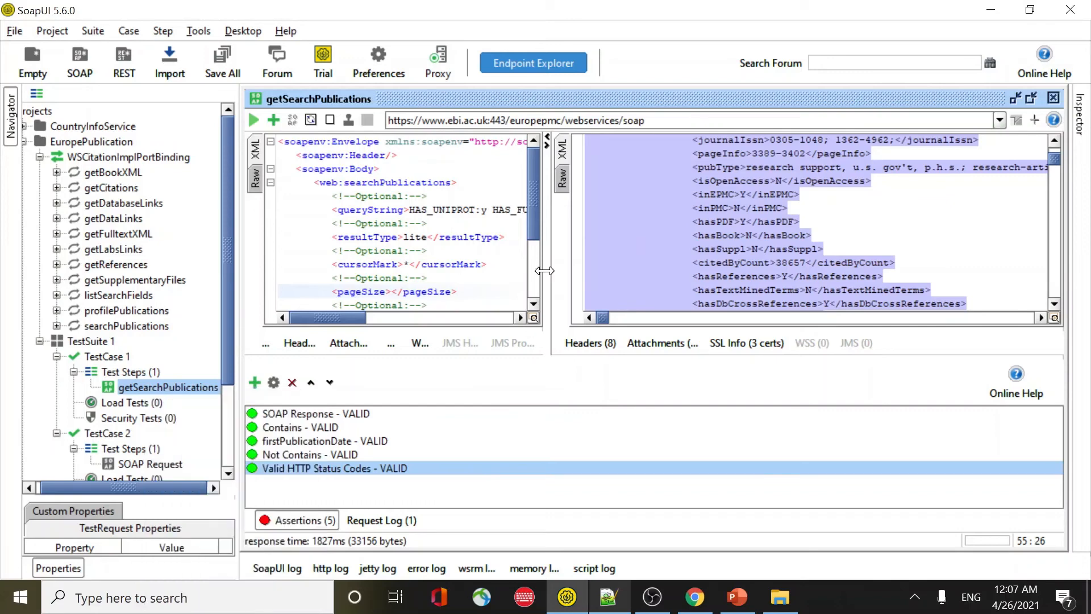
left_click_drag(545, 271, 625, 270)
scroll(36, 323, "down", 3)
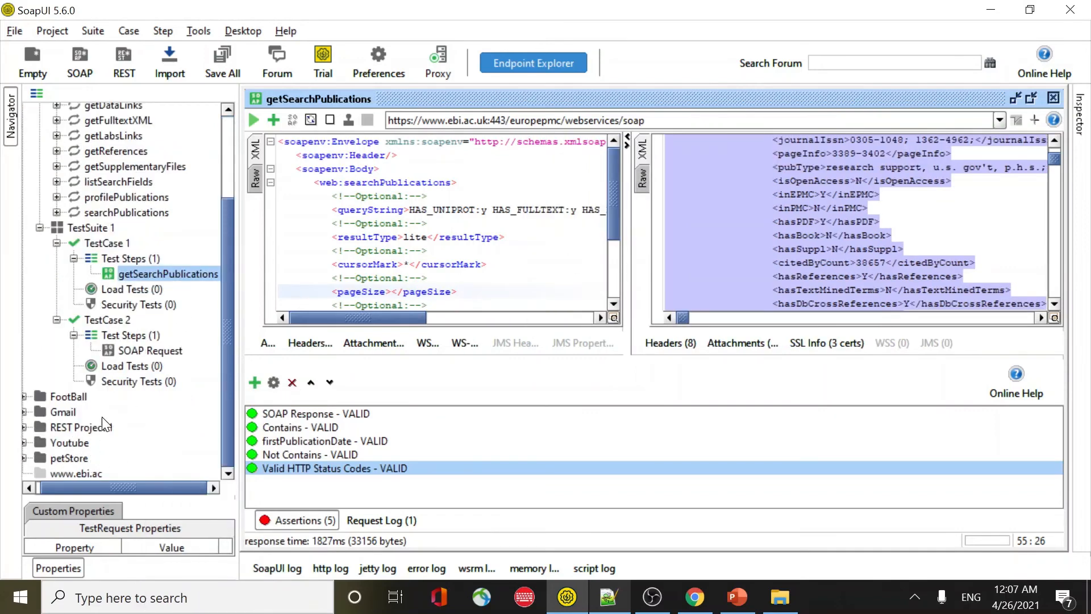
left_click(145, 353)
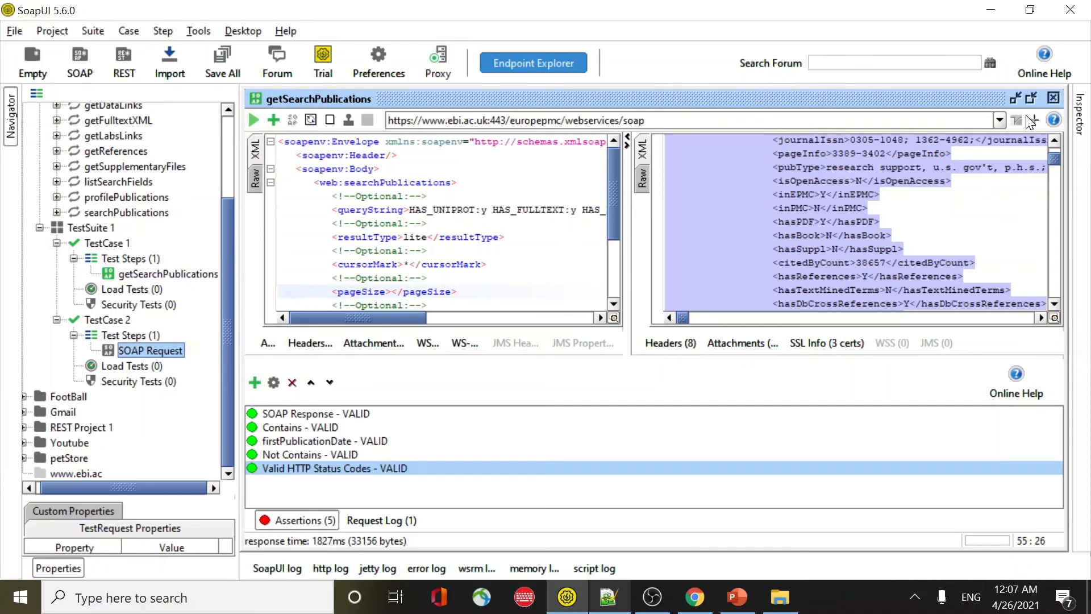
left_click(1053, 98)
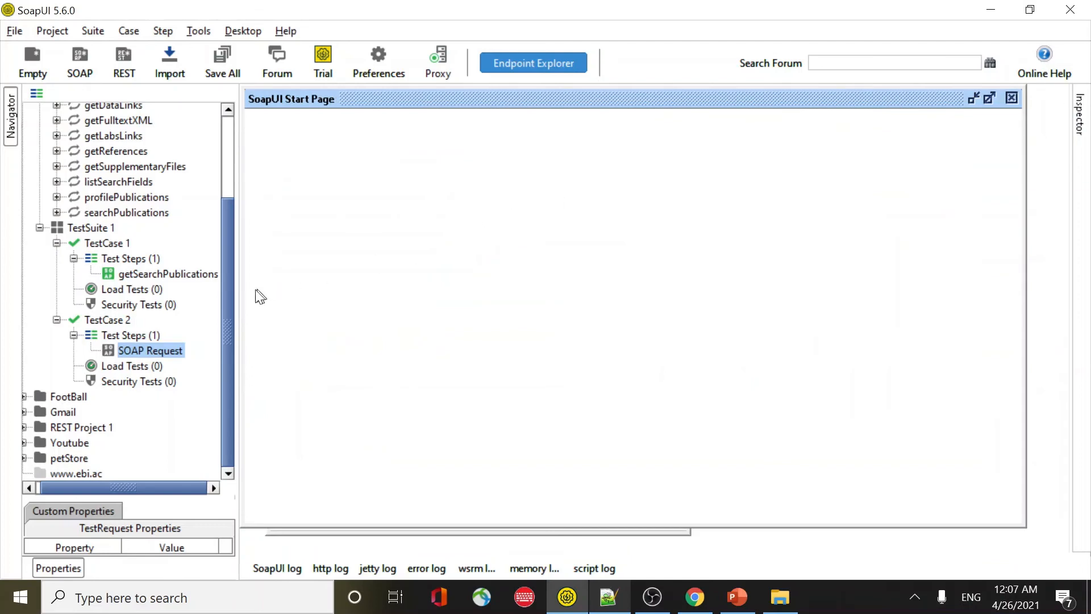
right_click(159, 350)
left_click(186, 358)
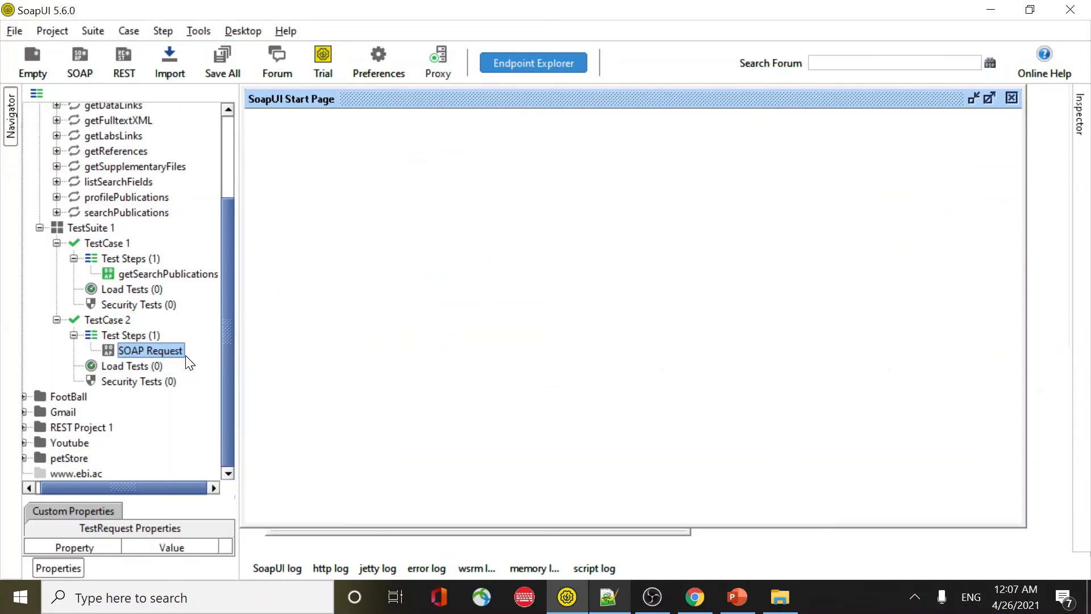
left_click(1014, 99)
- Add a SOAP Request test step named getpub to the test steps of TestCase 2
right_click(142, 331)
mouse_move(188, 362)
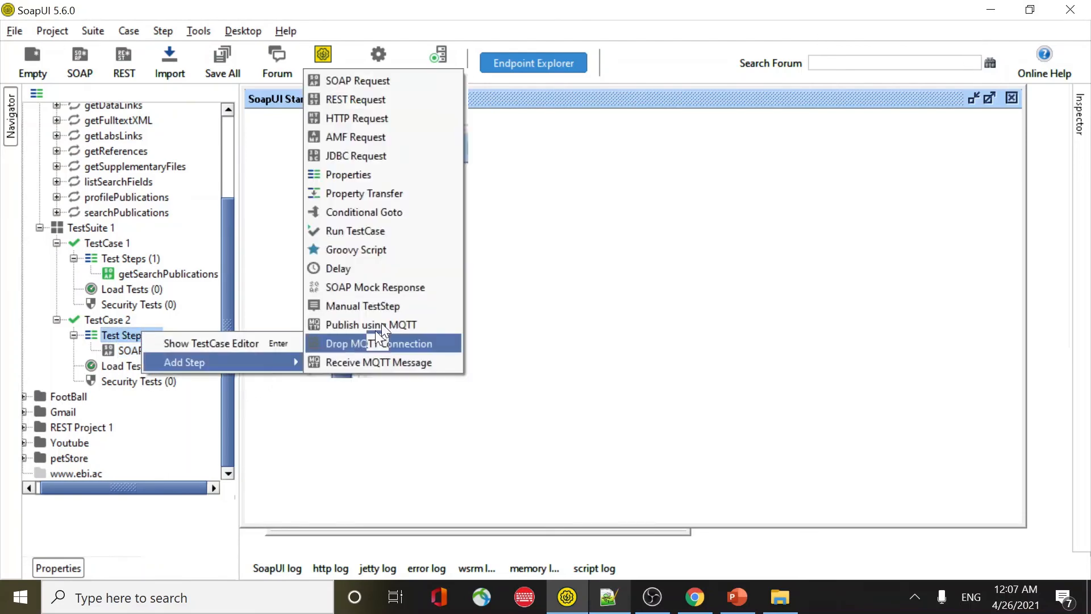
left_click(390, 79)
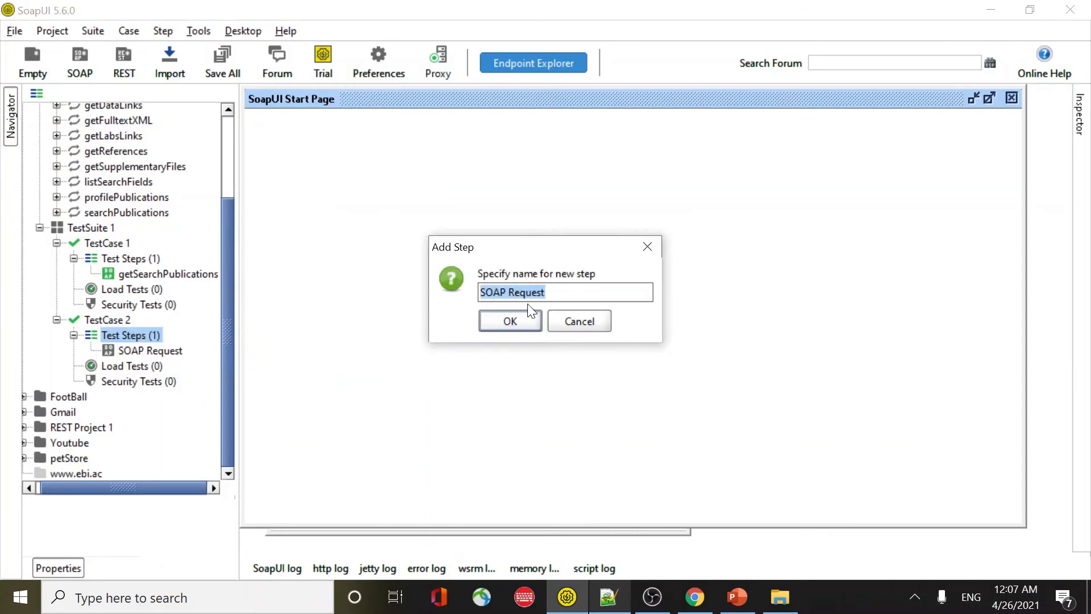
type("getpub")
left_click(523, 316)
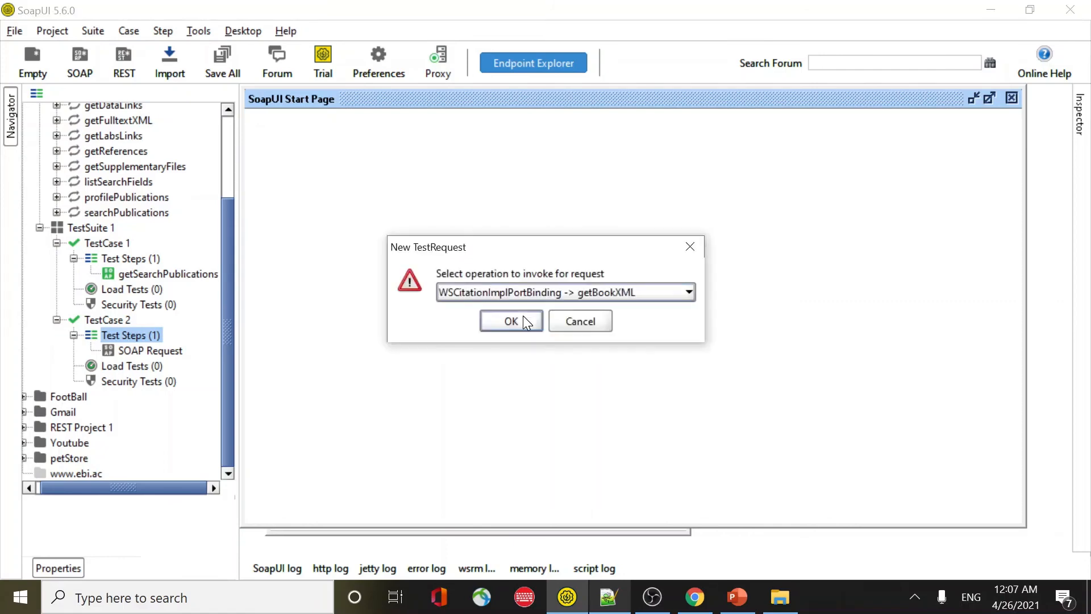
- Choose the searchPublications operation for getpub, accept the default request options and maximize its editor
left_click(648, 297)
left_click_drag(687, 360, 686, 397)
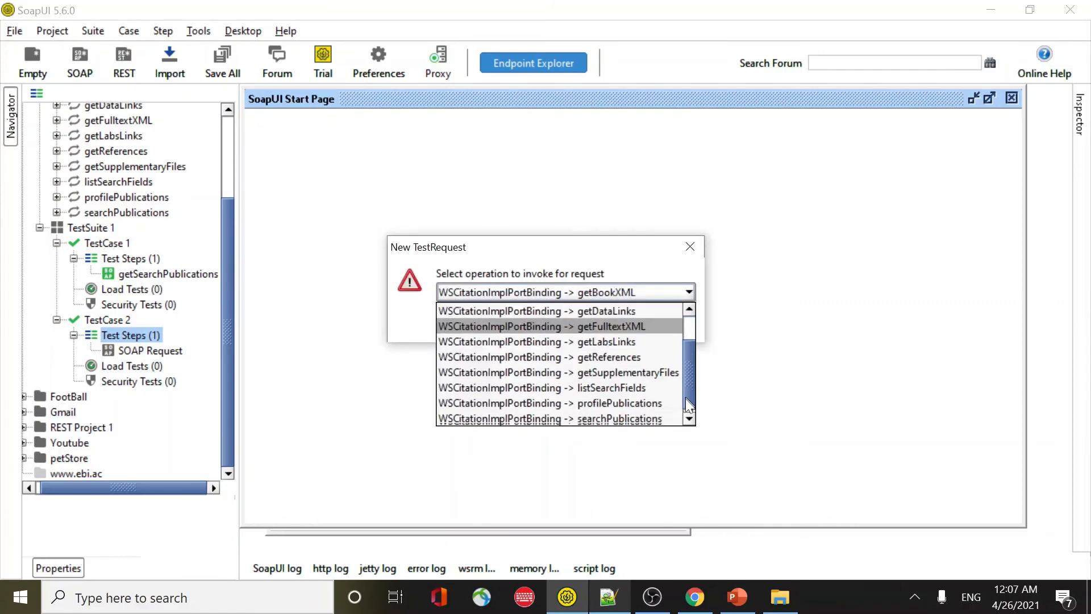
left_click(622, 418)
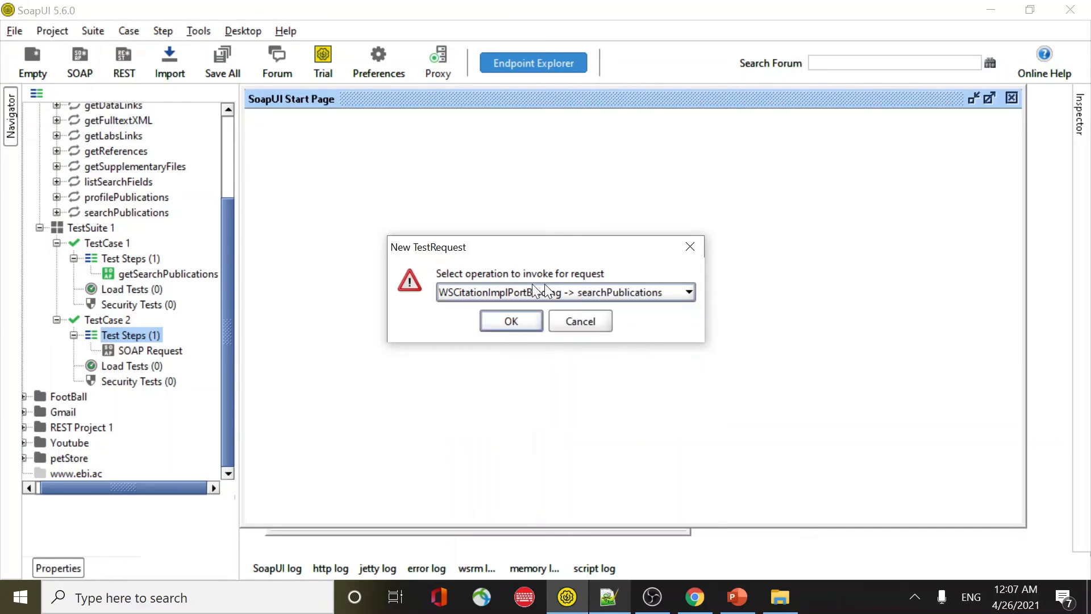
left_click(503, 322)
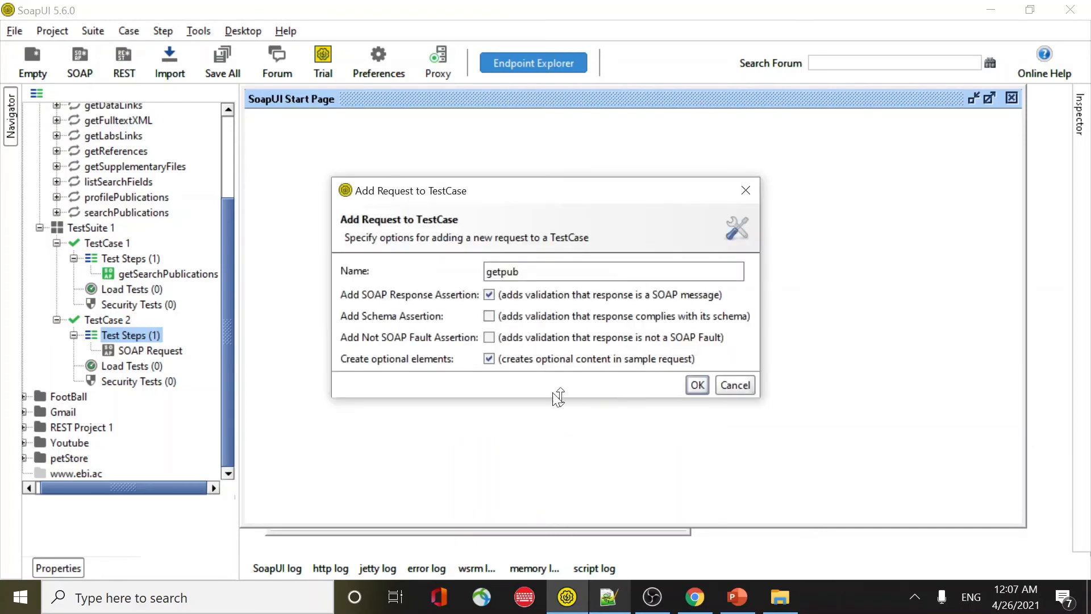
left_click(697, 386)
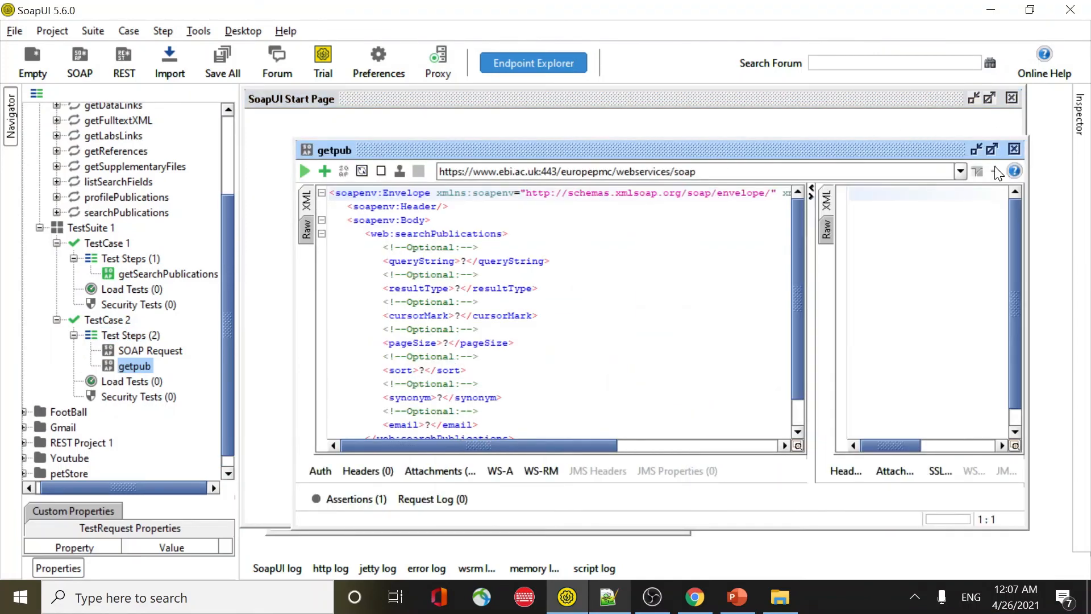
left_click(992, 149)
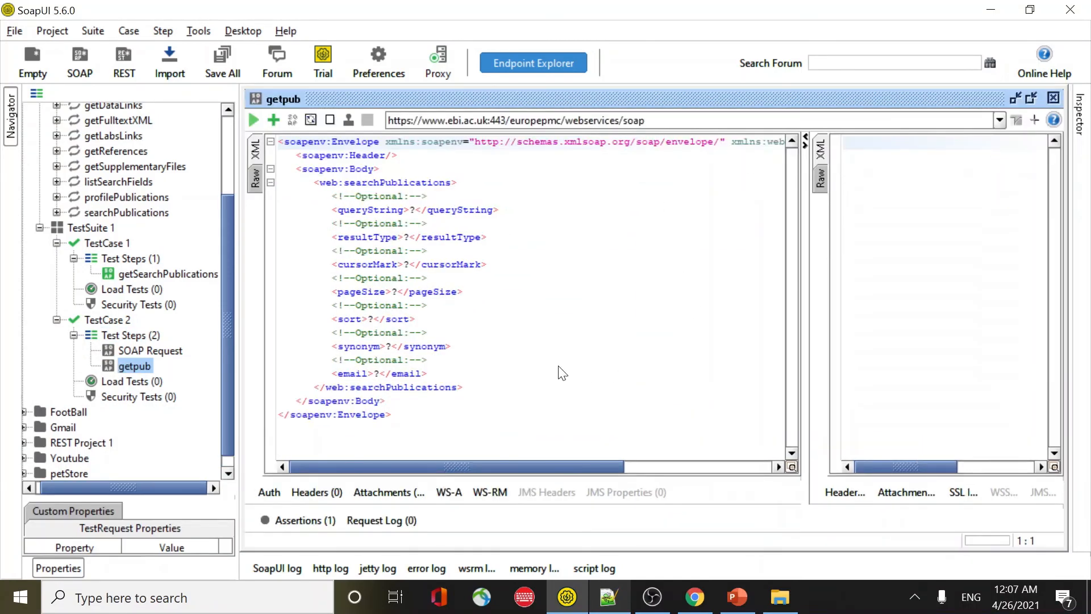
- Switch to Notepad++ and delete the pageSize, sort and synonym elements with their surrounding Optional comments from document new 10
left_click(608, 595)
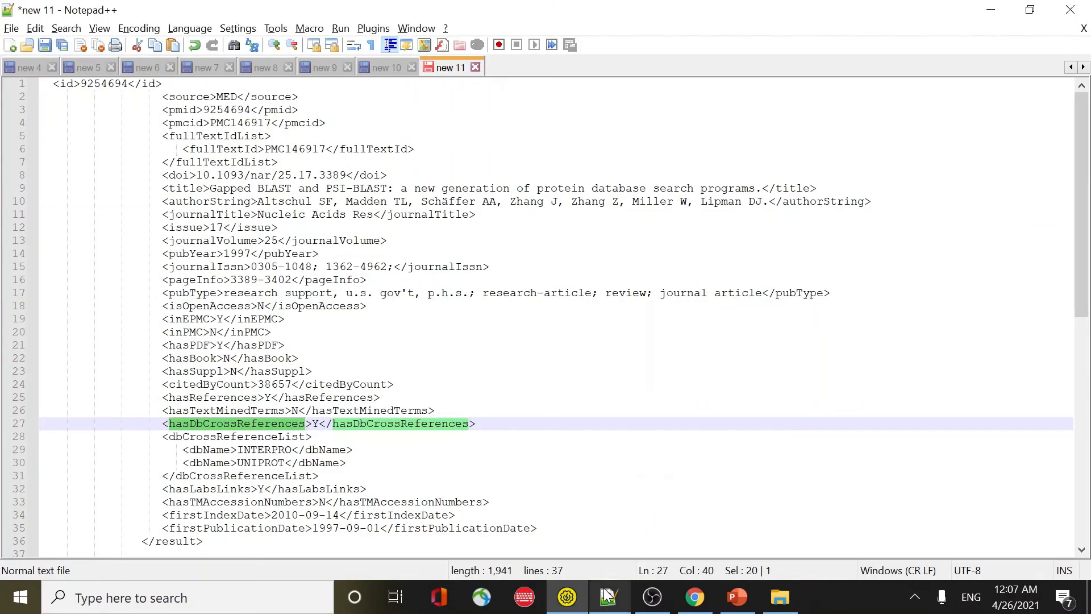
left_click(376, 65)
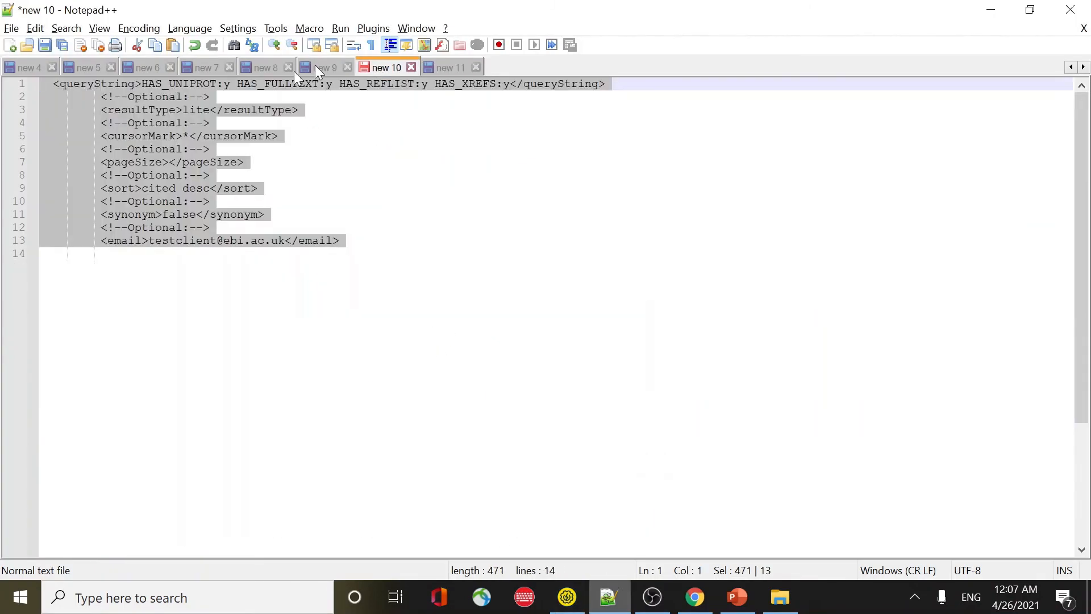
left_click(317, 205)
left_click_drag(297, 221, 80, 166)
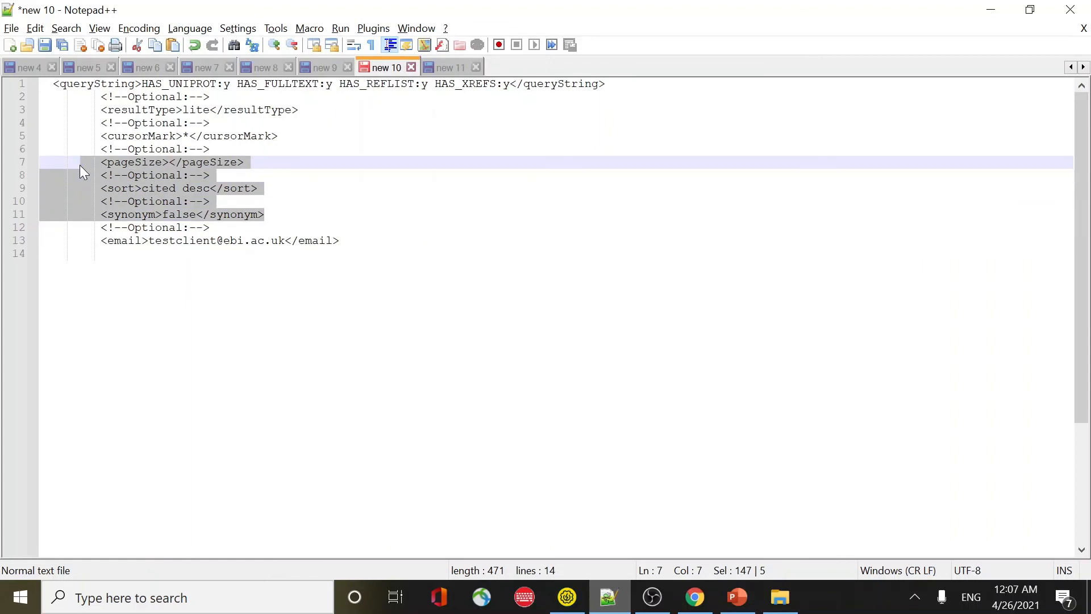
key("Delete")
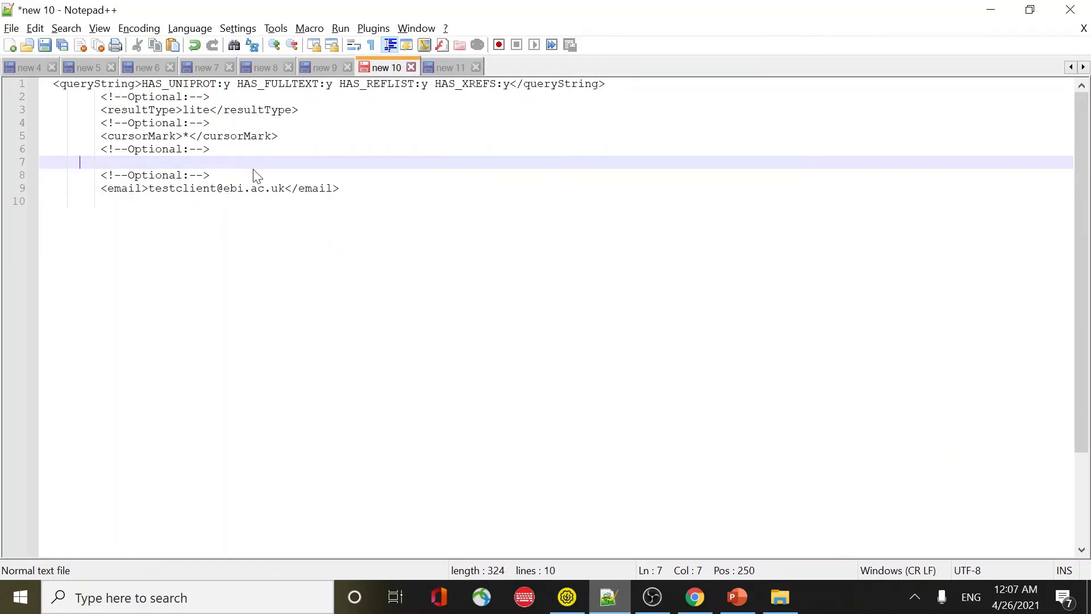
left_click_drag(256, 175, 87, 153)
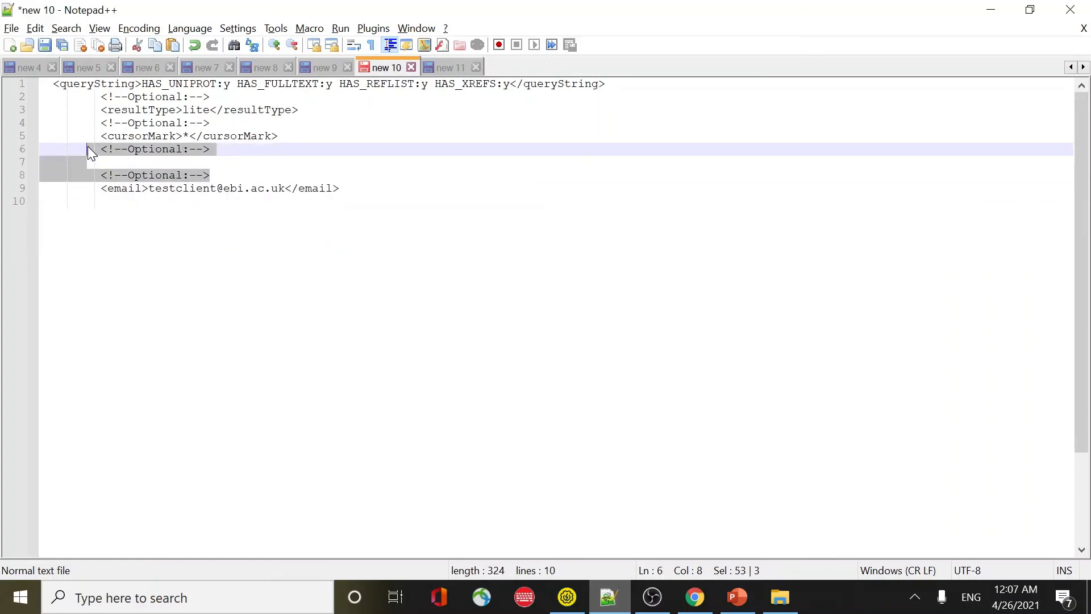
key("Delete")
- Copy the whole shortened query block from Notepad++ and replace the contents of searchPublications in SoapUI's getpub request with it
left_click(579, 287)
left_click_drag(580, 286, 2, 84)
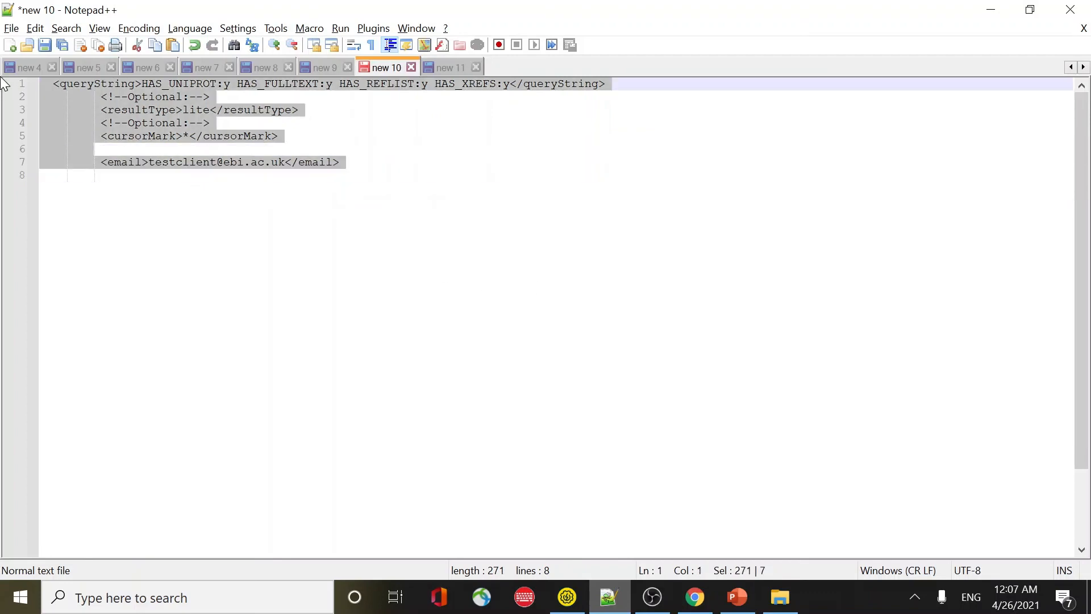
key("alt+Tab")
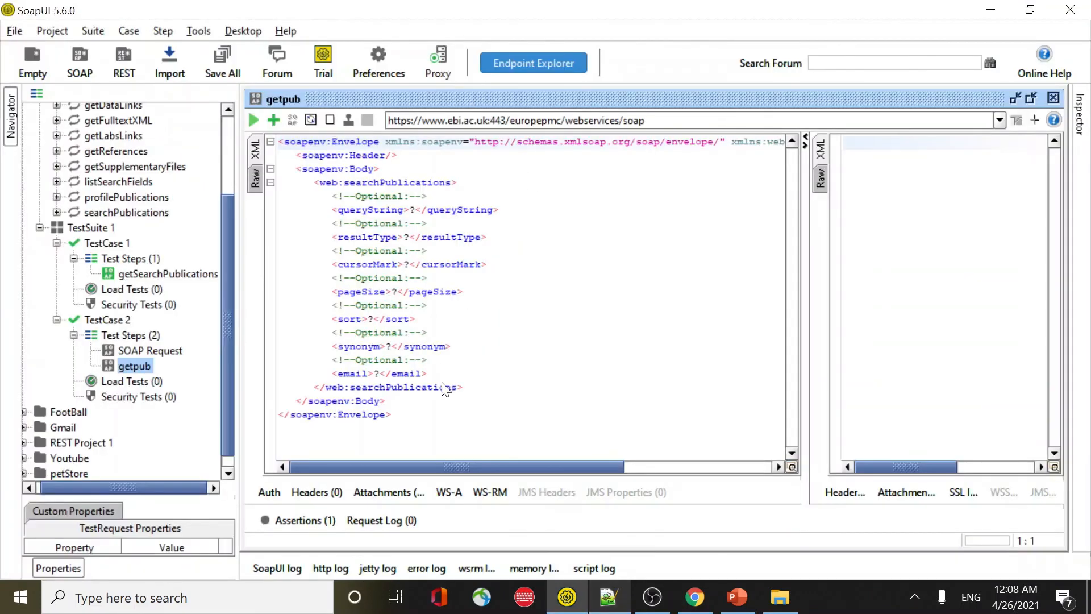
left_click_drag(428, 376, 320, 199)
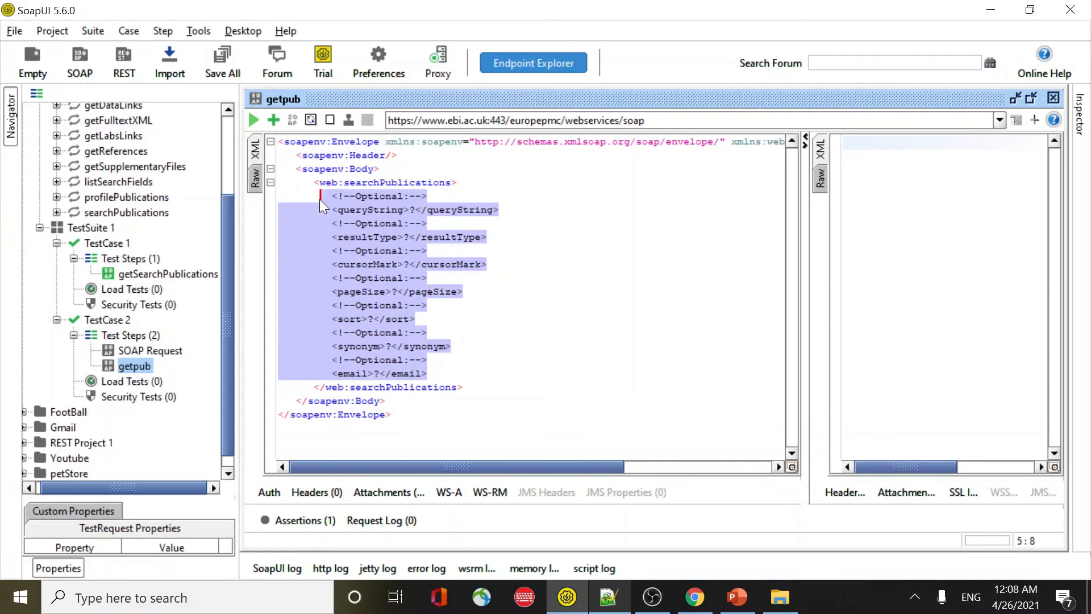
key("ctrl+v")
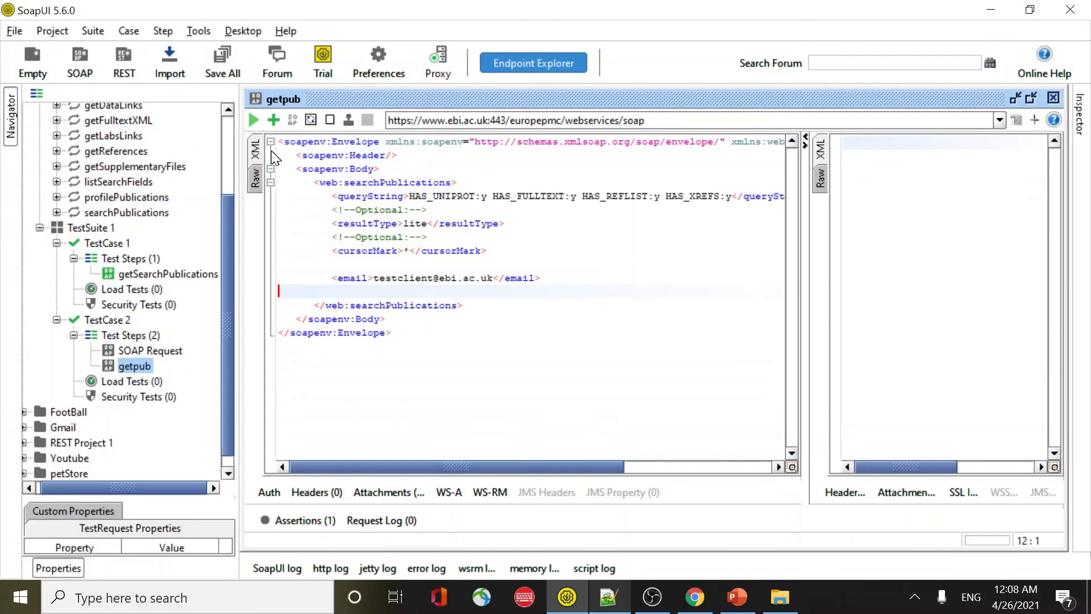
- Run the getpub request and widen its response pane
left_click(255, 120)
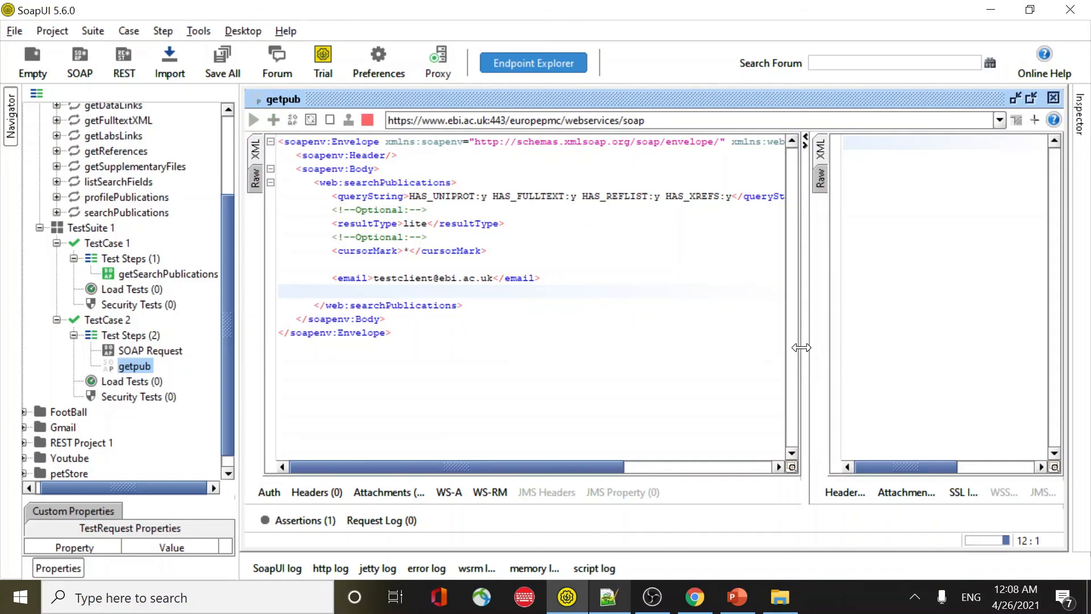
left_click_drag(802, 349, 576, 382)
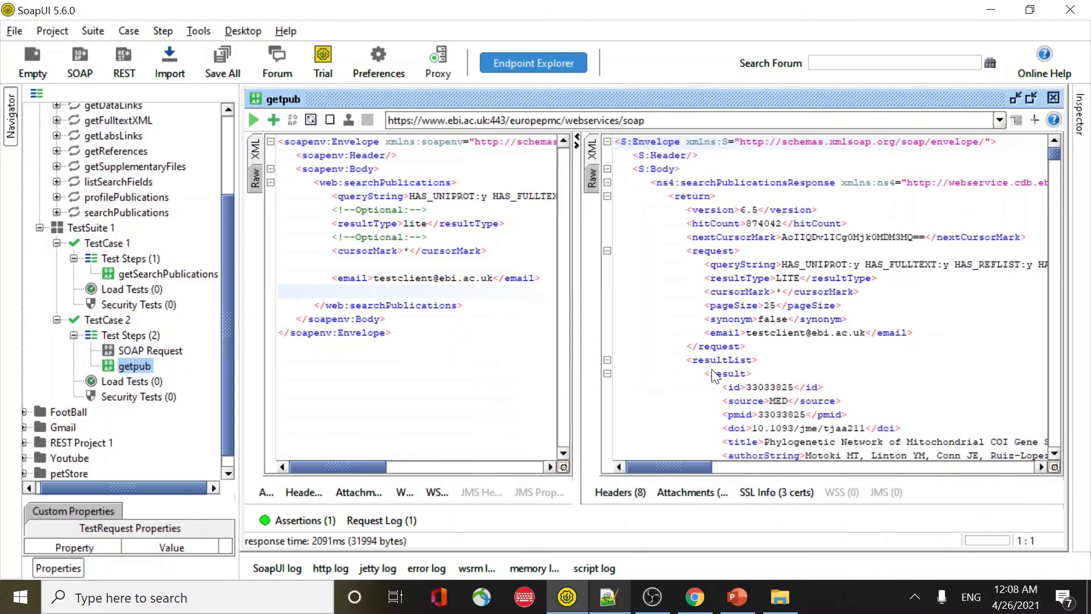
mouse_move(1055, 155)
left_mouse_down()
mouse_move(1054, 446)
mouse_move(1054, 154)
left_mouse_up()
- Remove the blank lines before and after the email element in the getpub request
left_click(385, 264)
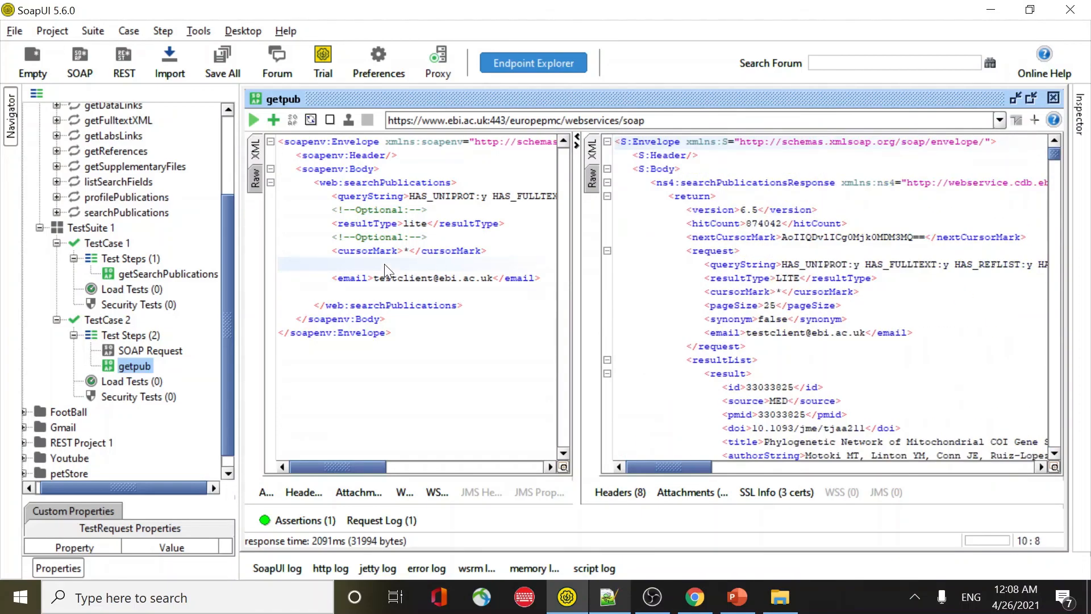
key("Delete")
key("Delete")
key("Delete")
key("Delete")
key("Delete")
key("Delete")
key("Delete")
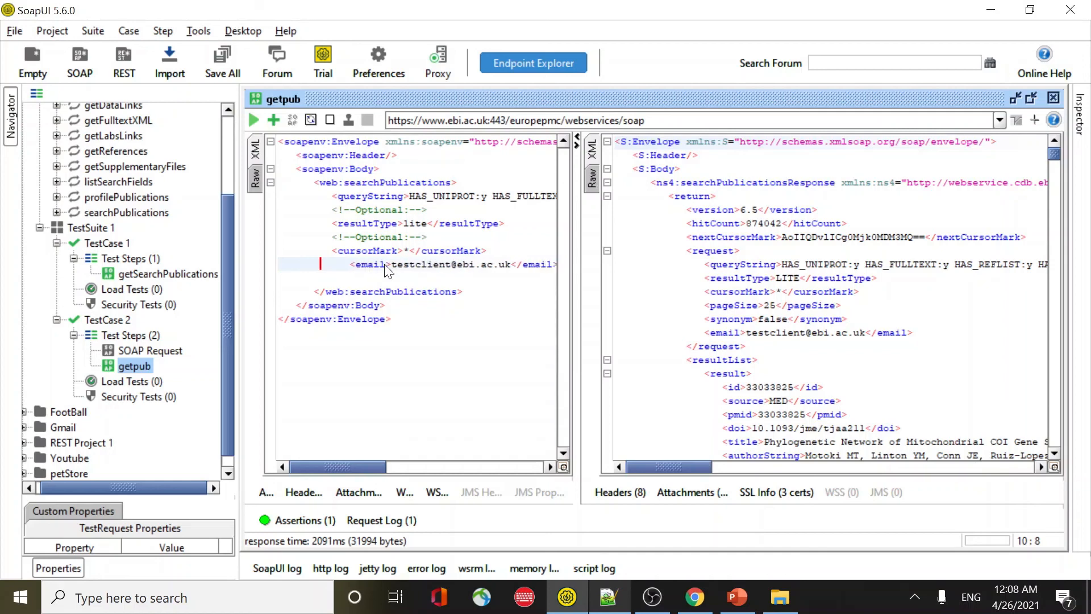
key("Delete")
key("Delete")
key("Down")
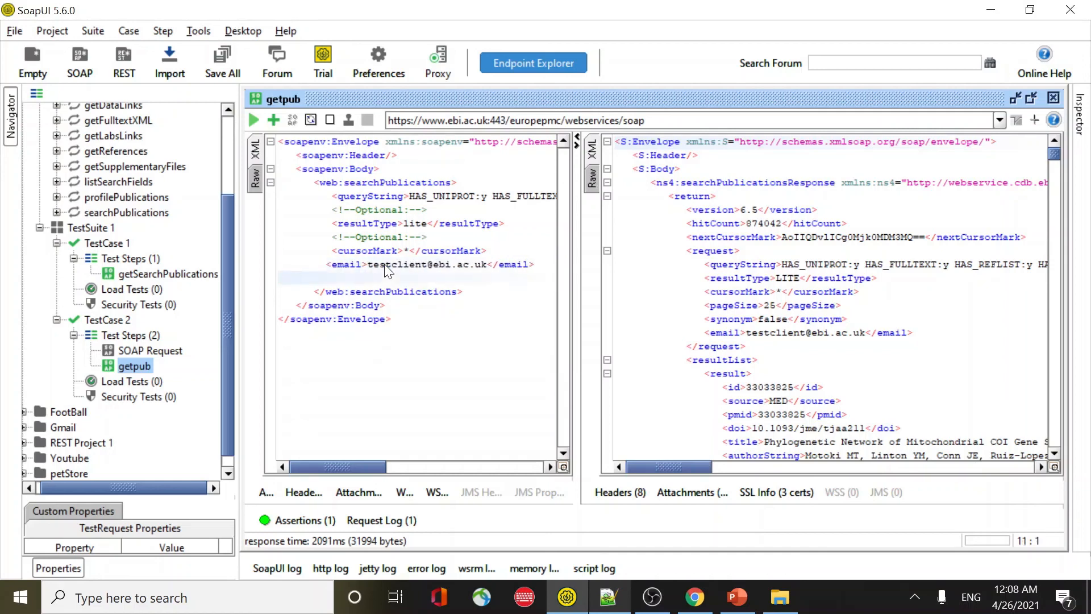
key("Delete")
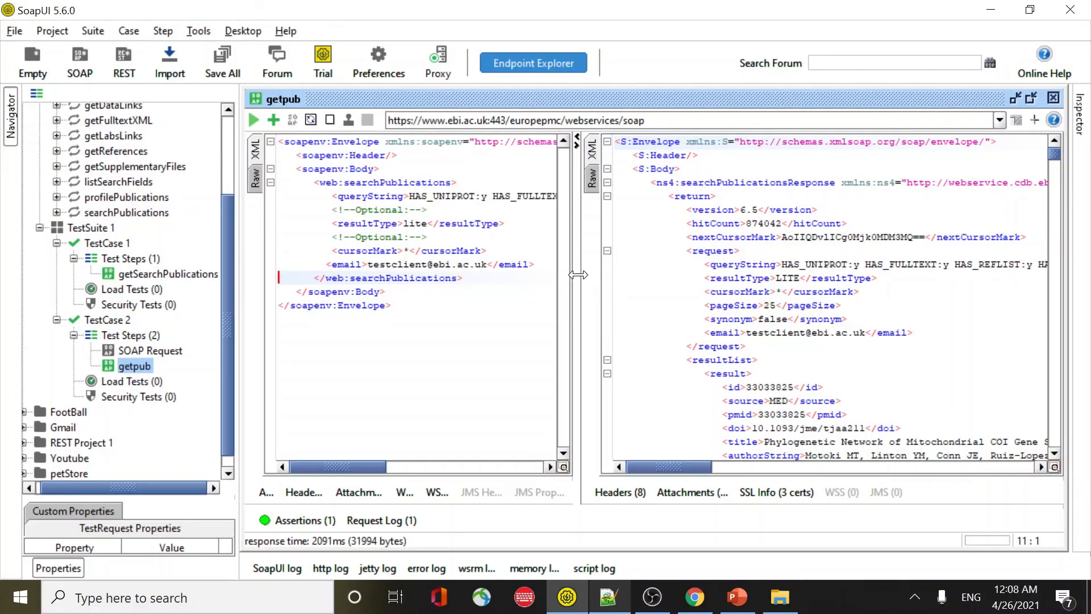
left_click_drag(577, 274, 676, 274)
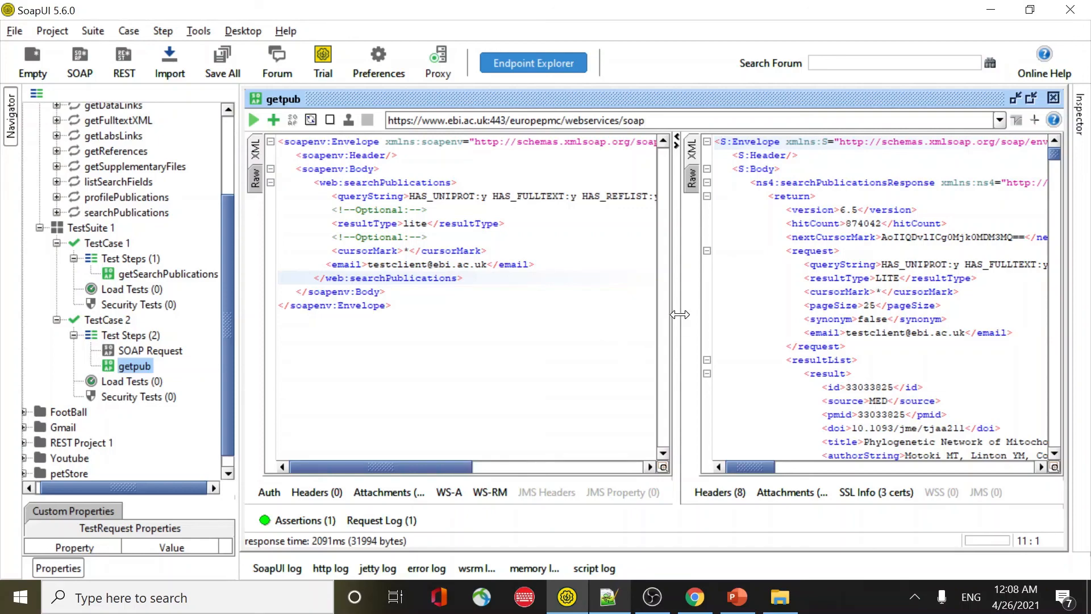
left_click_drag(679, 315, 579, 318)
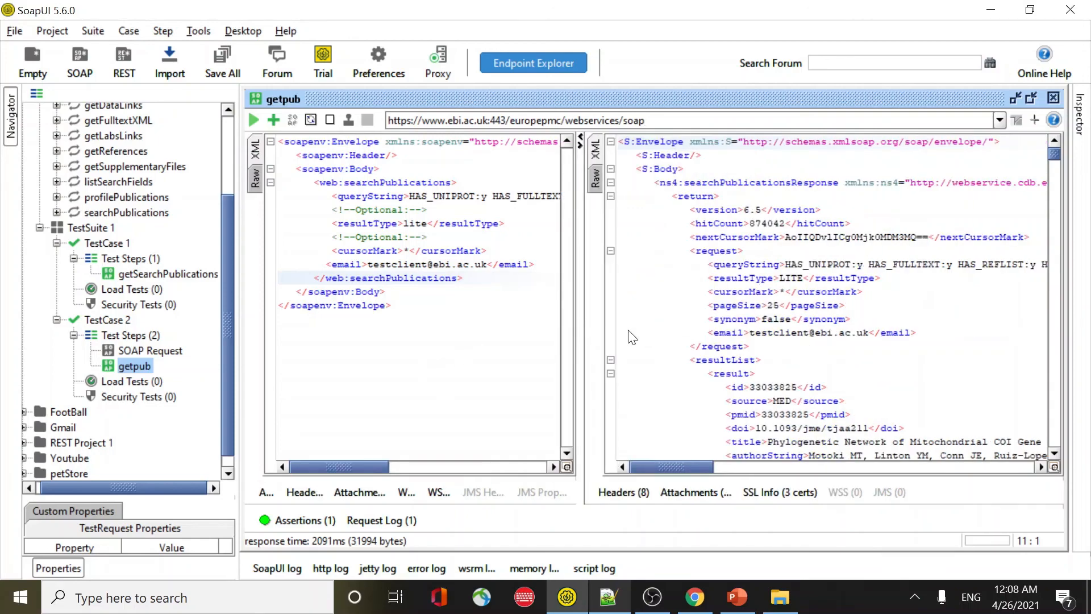